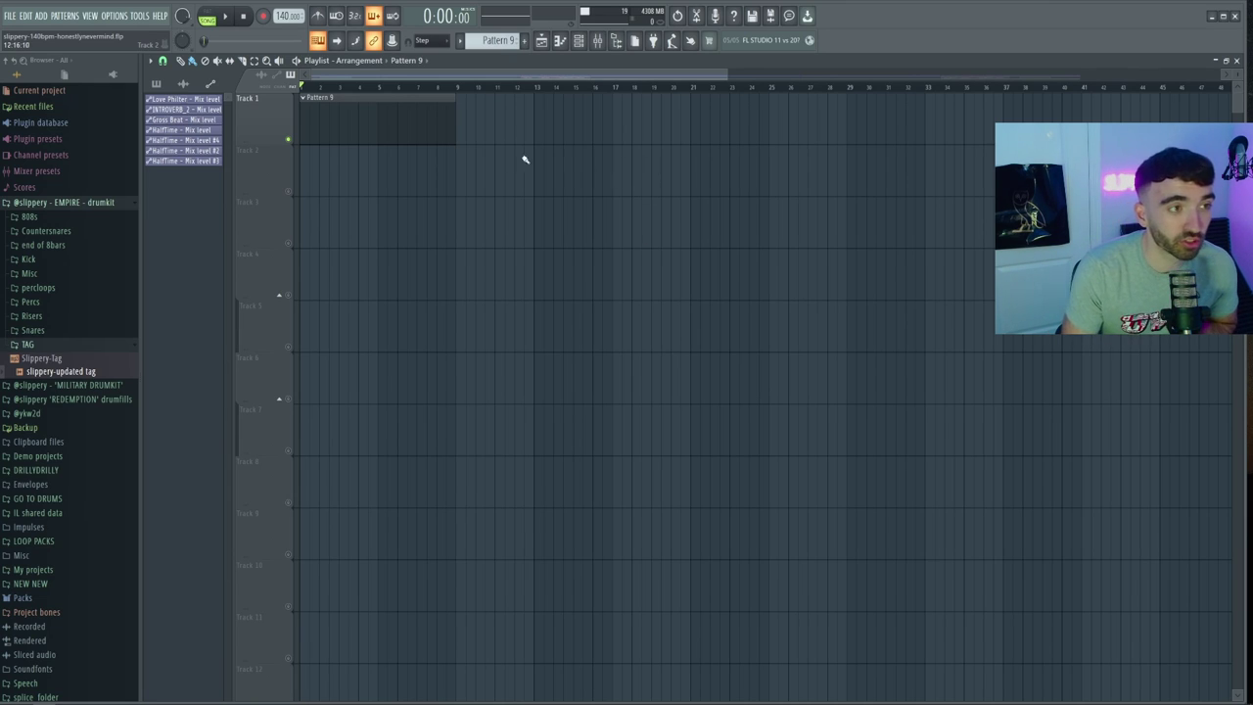
# Step: Open the Analog Lab V instrument from the channel rack and position its window below the rack
pyautogui.click(477, 111)
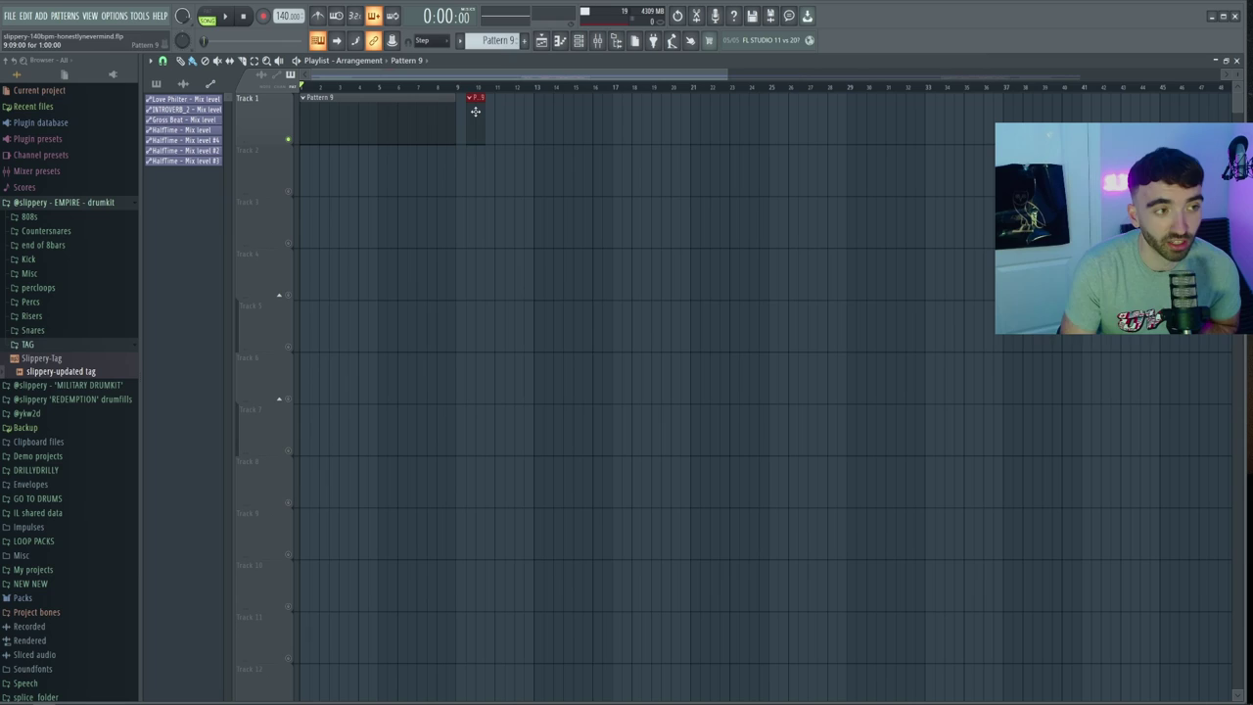
pyautogui.rightClick(475, 110)
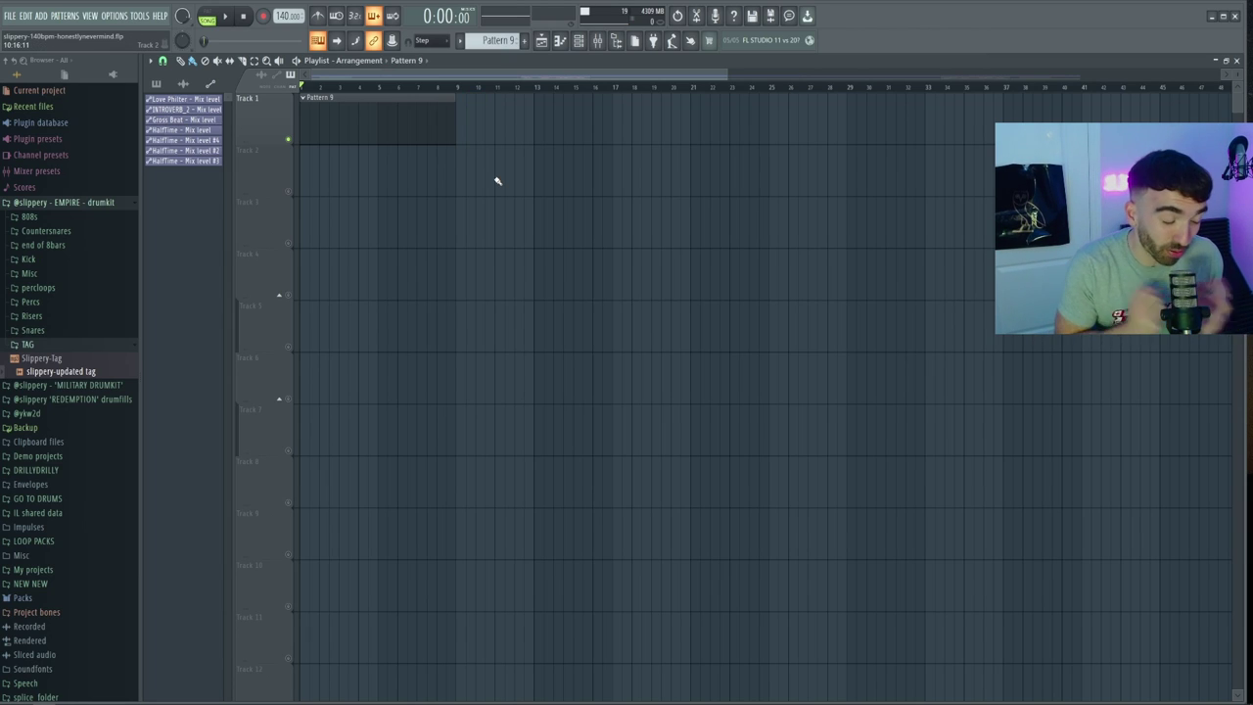
pyautogui.press('F6')
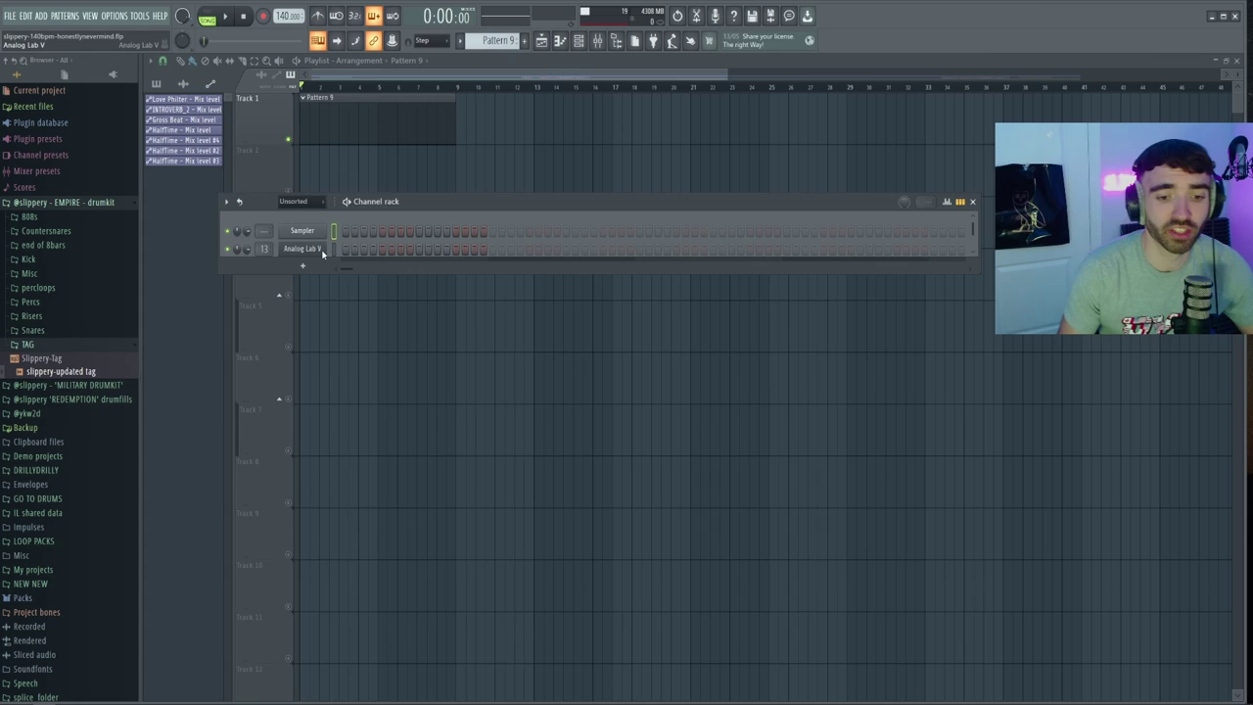
pyautogui.click(304, 249)
pyautogui.moveTo(464, 314); pyautogui.dragTo(447, 284)
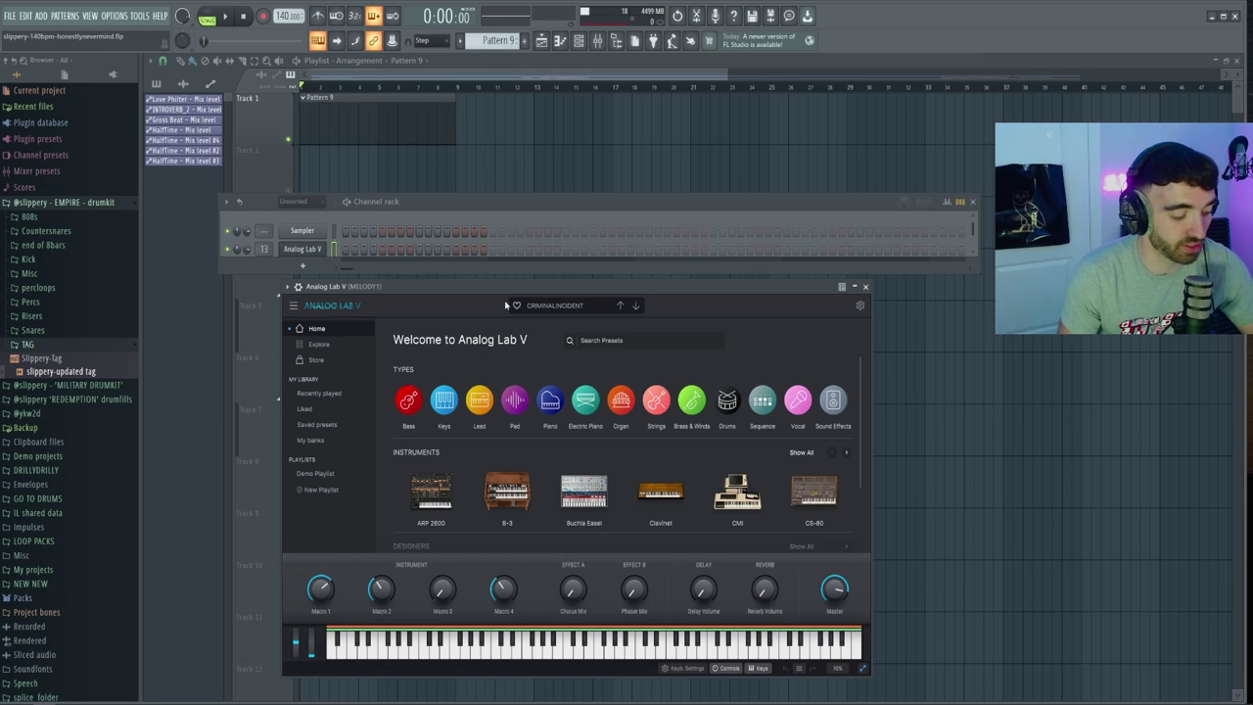
pyautogui.moveTo(495, 293); pyautogui.dragTo(473, 286)
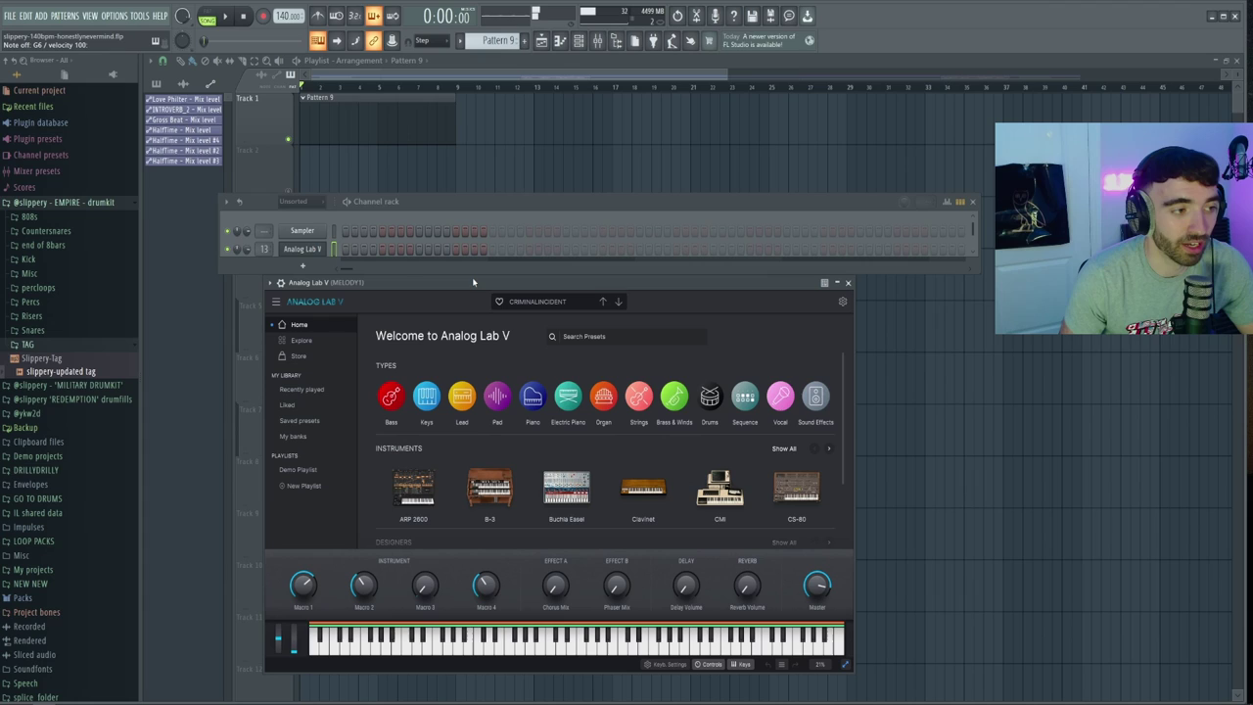
# Step: Draw a four-bar chord of A#4, C#5 and F5 from bar 1 in Analog Lab V's piano roll and play it
pyautogui.press('F7')
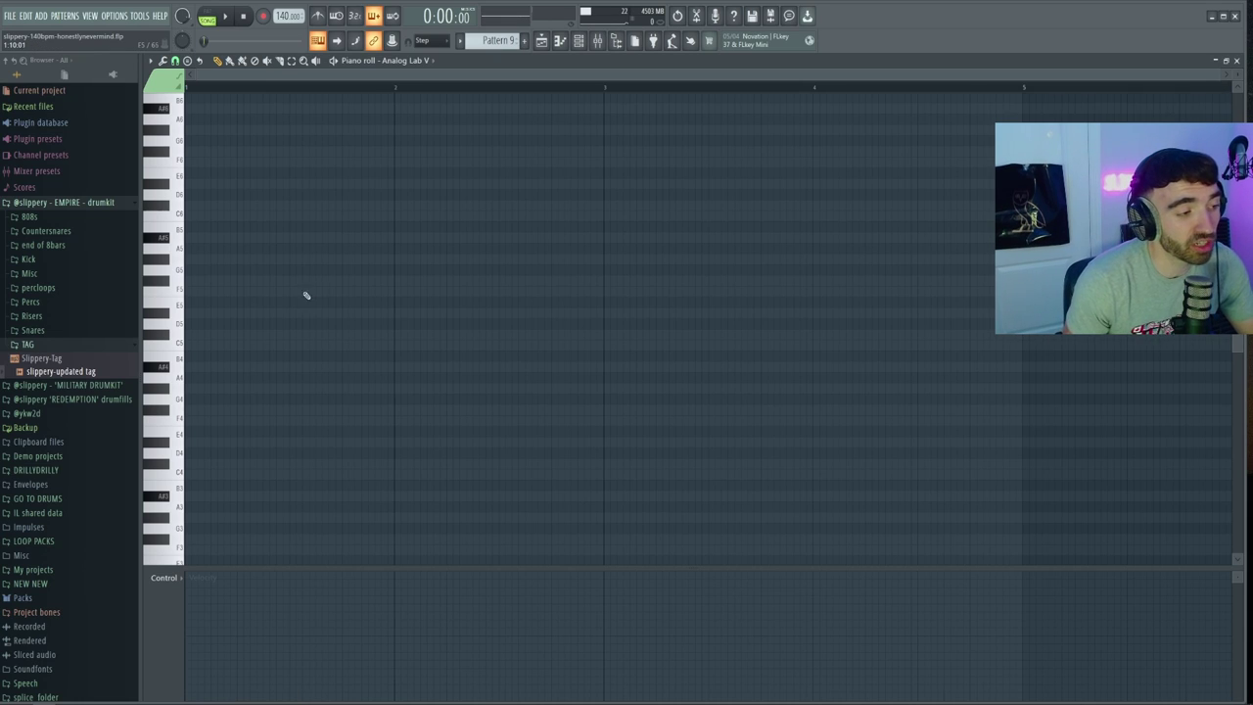
pyautogui.moveTo(238, 370); pyautogui.dragTo(185, 367)
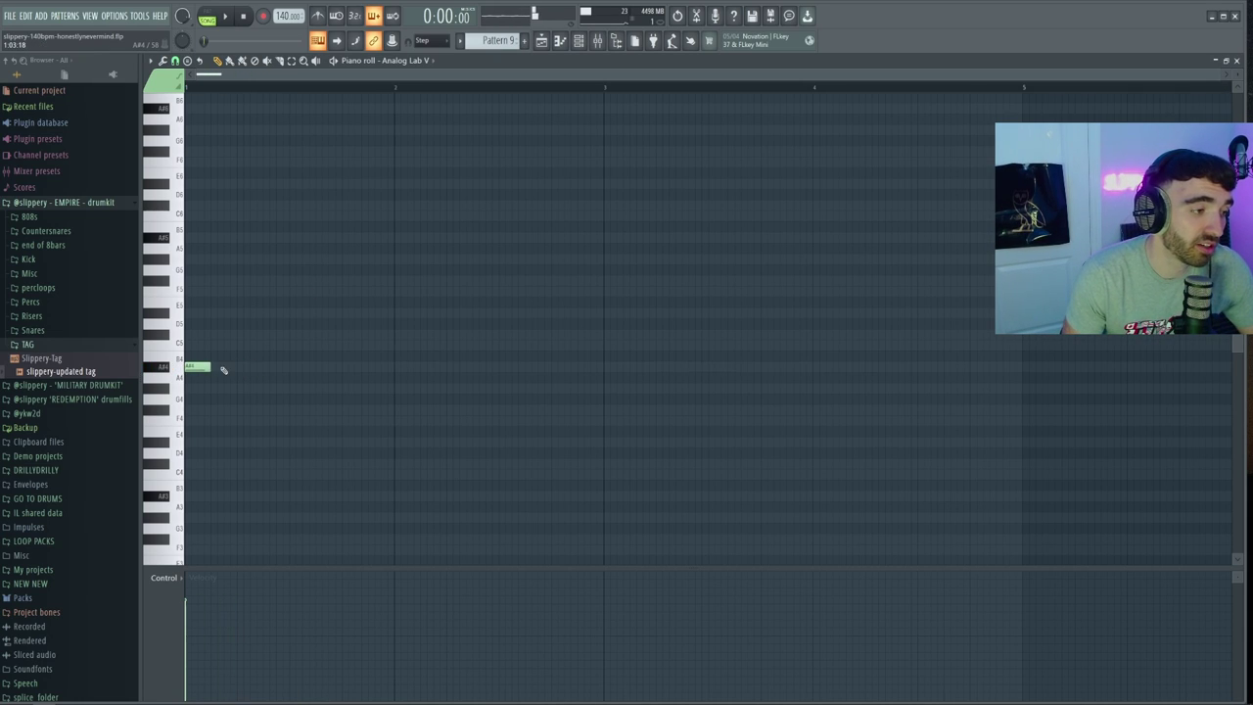
pyautogui.moveTo(231, 335); pyautogui.dragTo(189, 338)
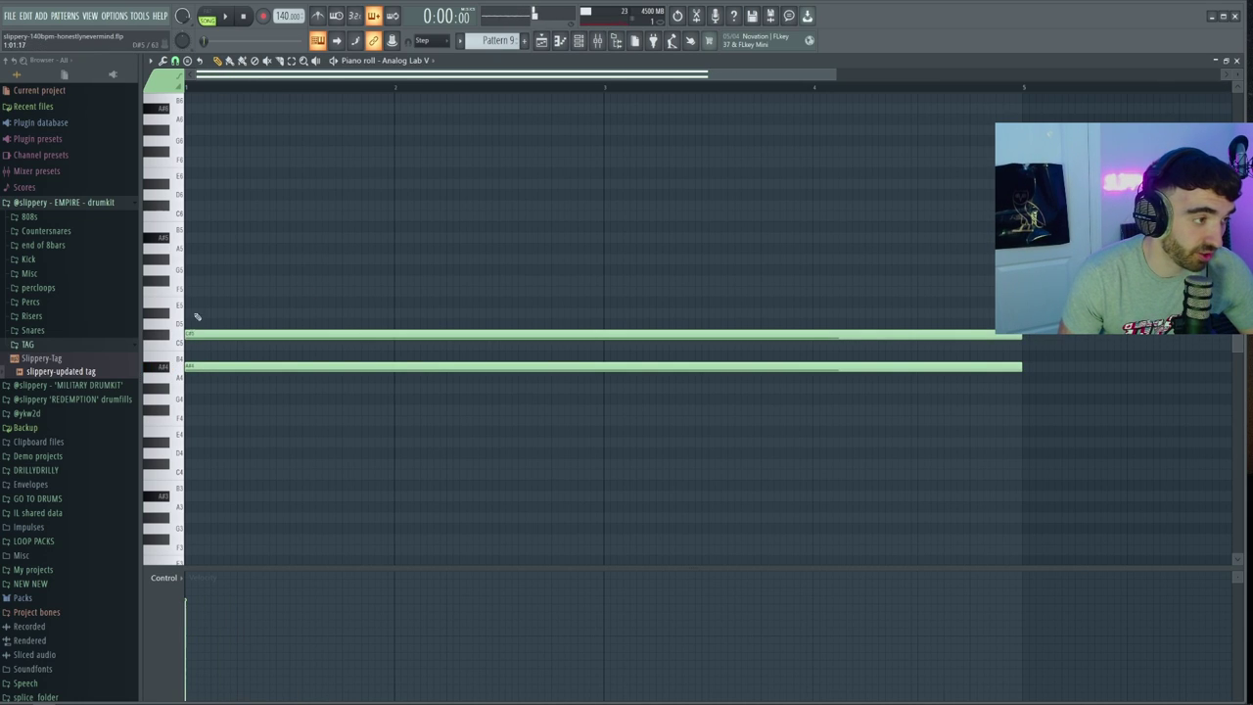
pyautogui.click(183, 289)
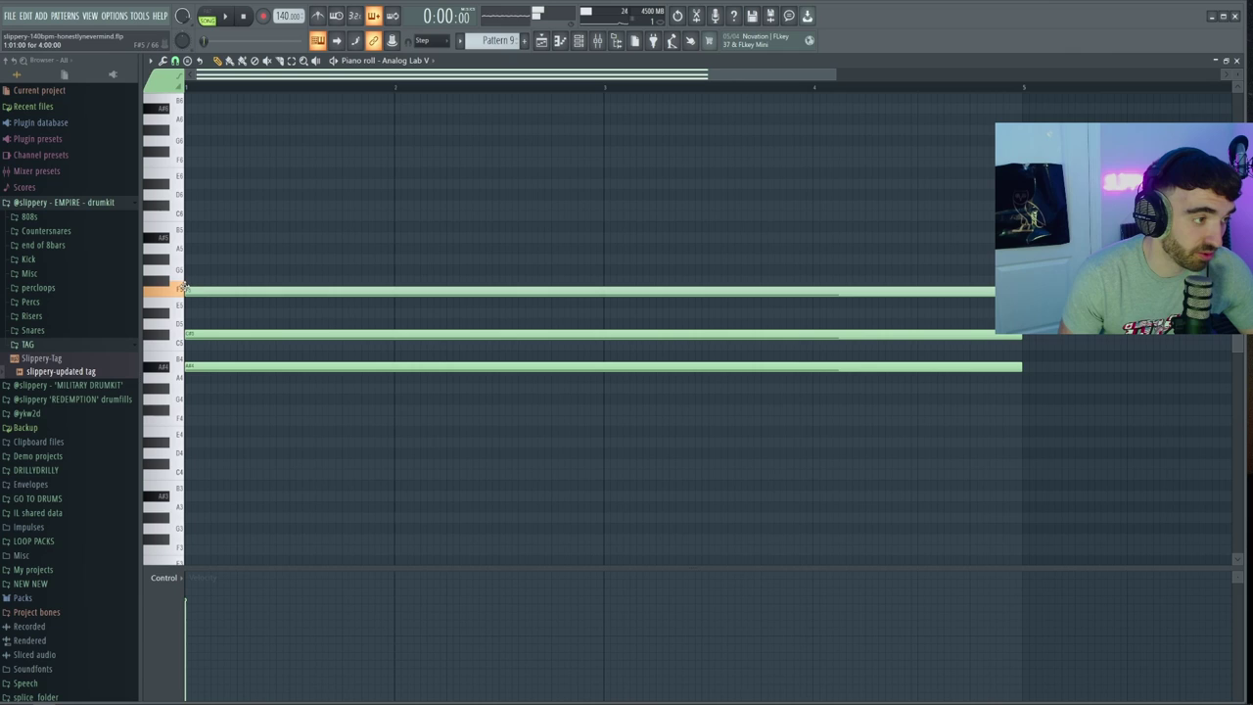
pyautogui.press('space')
pyautogui.scroll(-2, 276, 137)
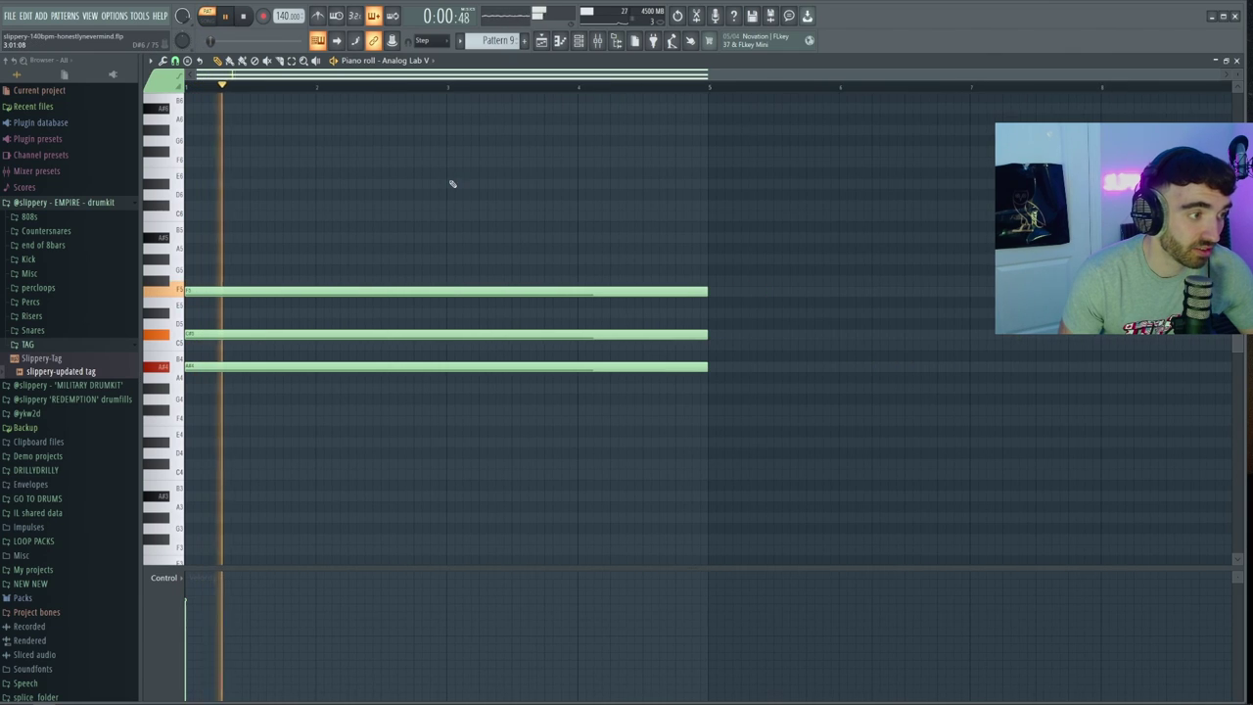
# Step: Duplicate the four-bar chord so that a second copy starts at bar 5
pyautogui.hotkey('ctrl', 'a')
pyautogui.hotkey('ctrl', 'b')
pyautogui.keyDown('ctrl'); pyautogui.rightClick(624, 201); pyautogui.keyUp('ctrl')
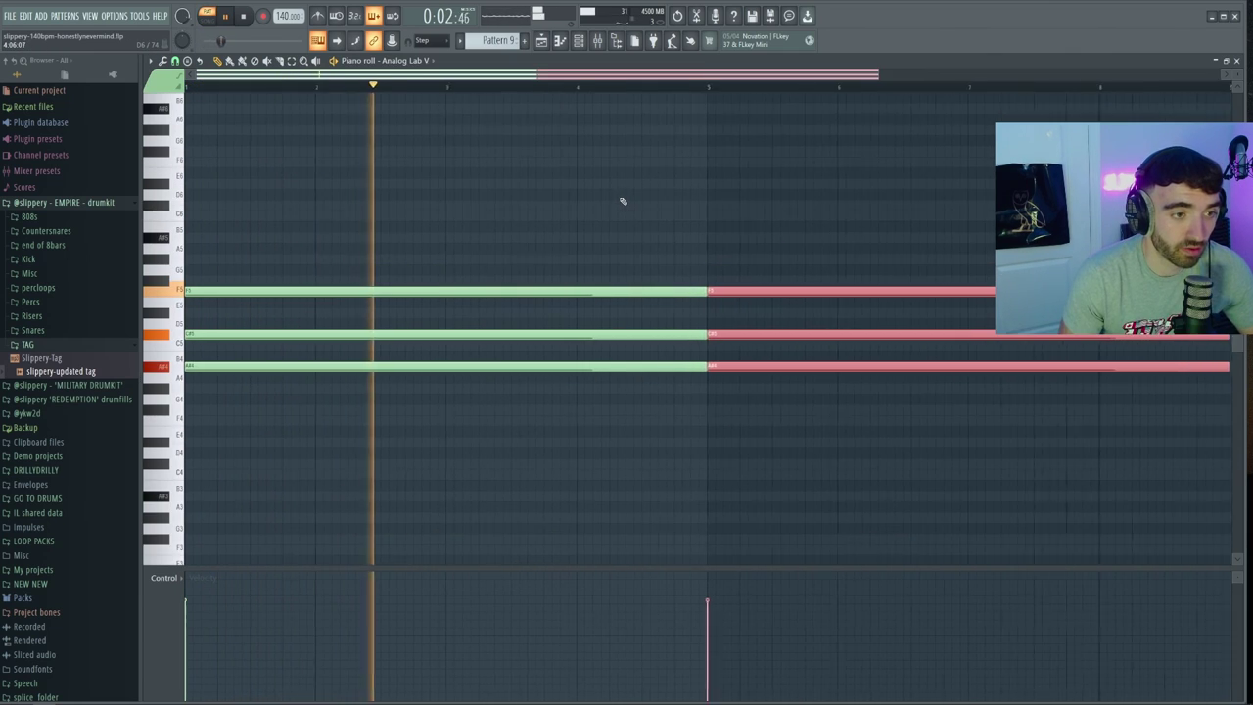
pyautogui.scroll(-1, 783, 302)
pyautogui.hotkey('ctrl', 'd')
# Step: In the second chord, raise the top note one semitone to F#5 and the middle note two semitones to D#5, and play the result
pyautogui.keyDown('ctrl'); pyautogui.click(683, 291); pyautogui.keyUp('ctrl')
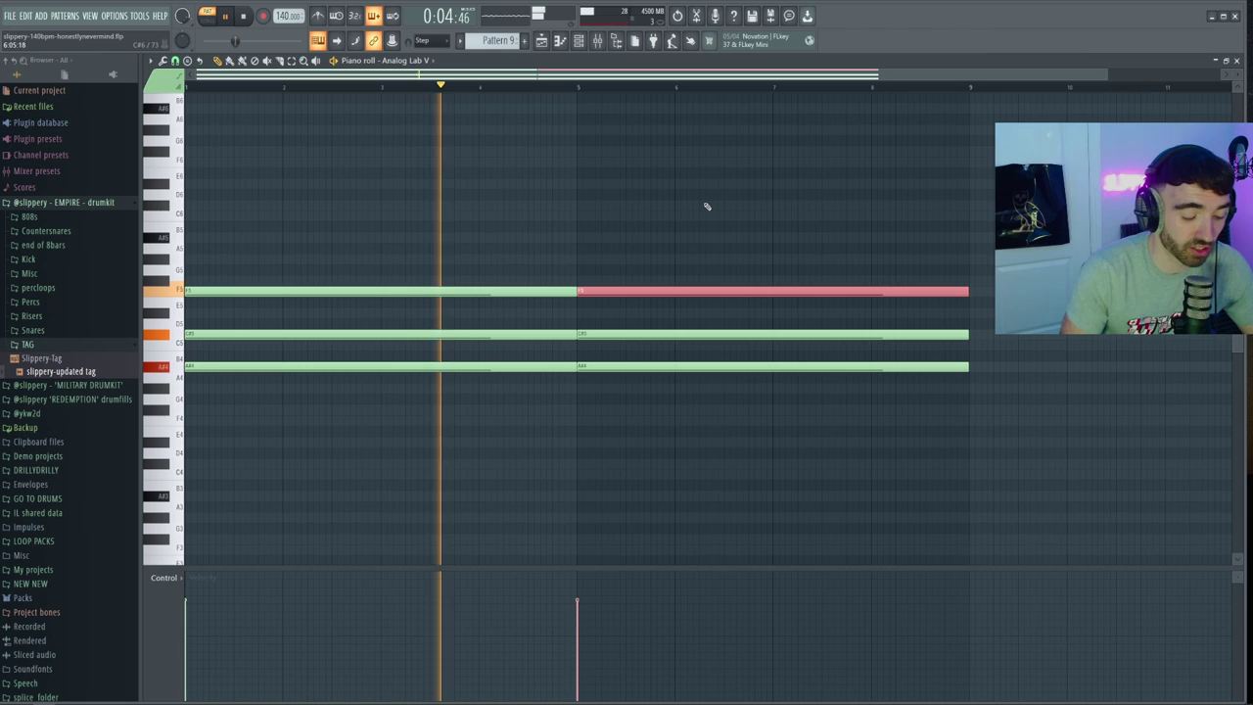
pyautogui.hotkey('shift', 'Up')
pyautogui.keyDown('ctrl'); pyautogui.click(708, 208); pyautogui.keyUp('ctrl')
pyautogui.scroll(-1, 698, 196)
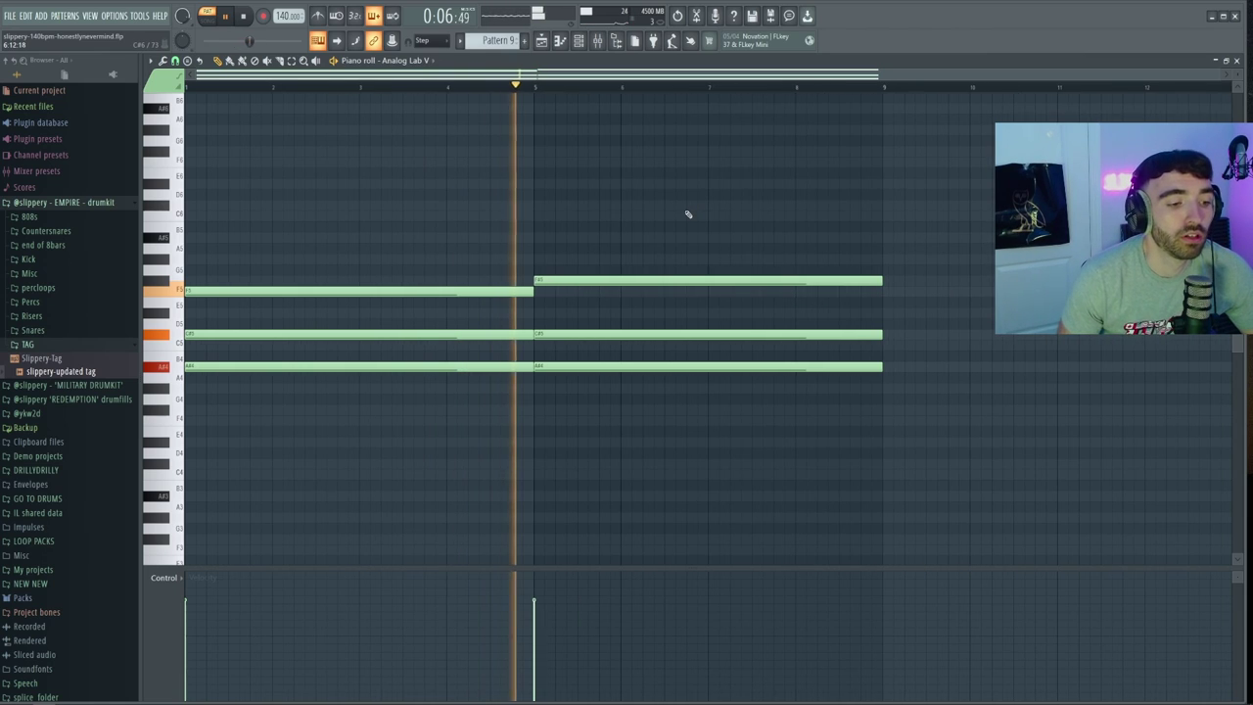
pyautogui.click(597, 335)
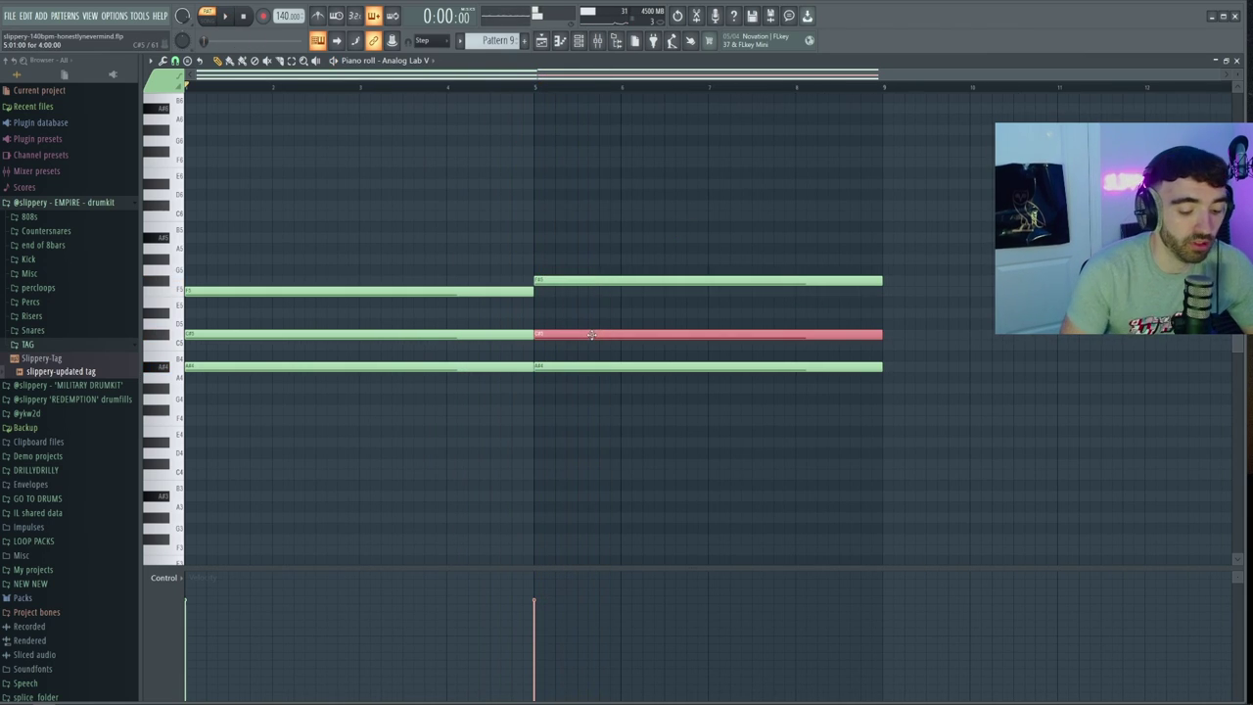
pyautogui.press('space')
pyautogui.hotkey('shift', 'Up')
pyautogui.hotkey('shift', 'Up')
pyautogui.hotkey('ctrl', 'd')
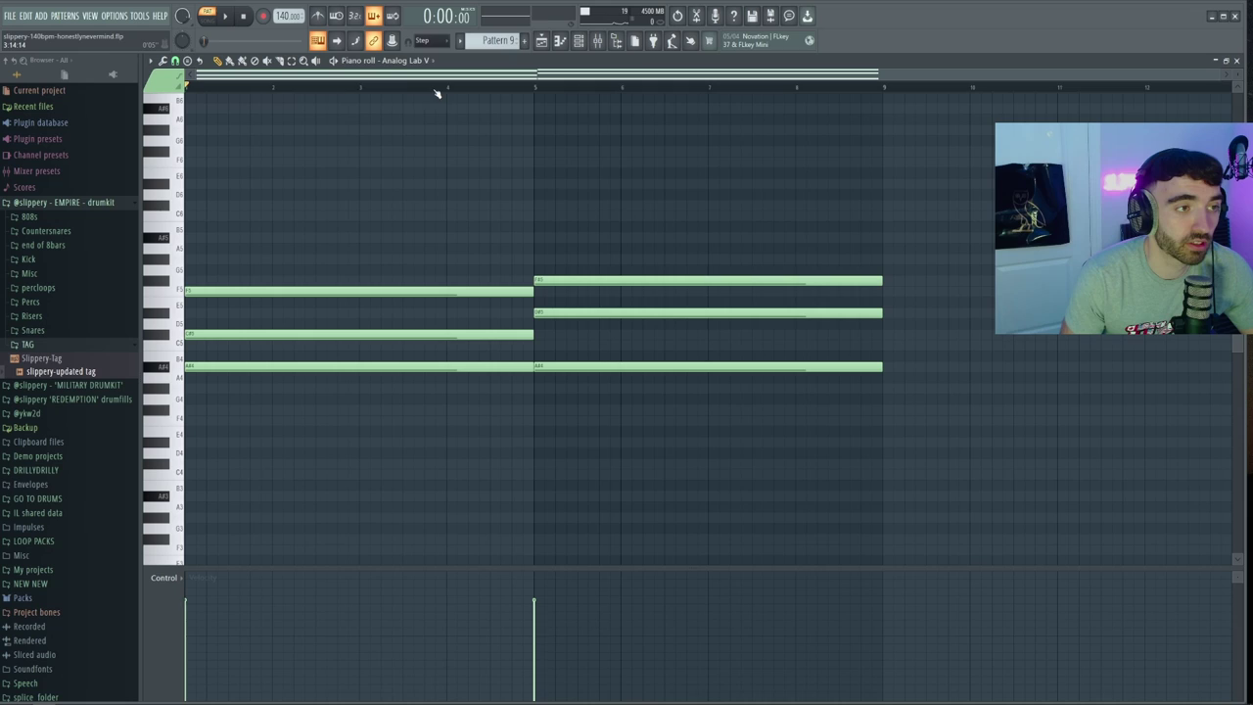
pyautogui.click(437, 88)
pyautogui.press('space')
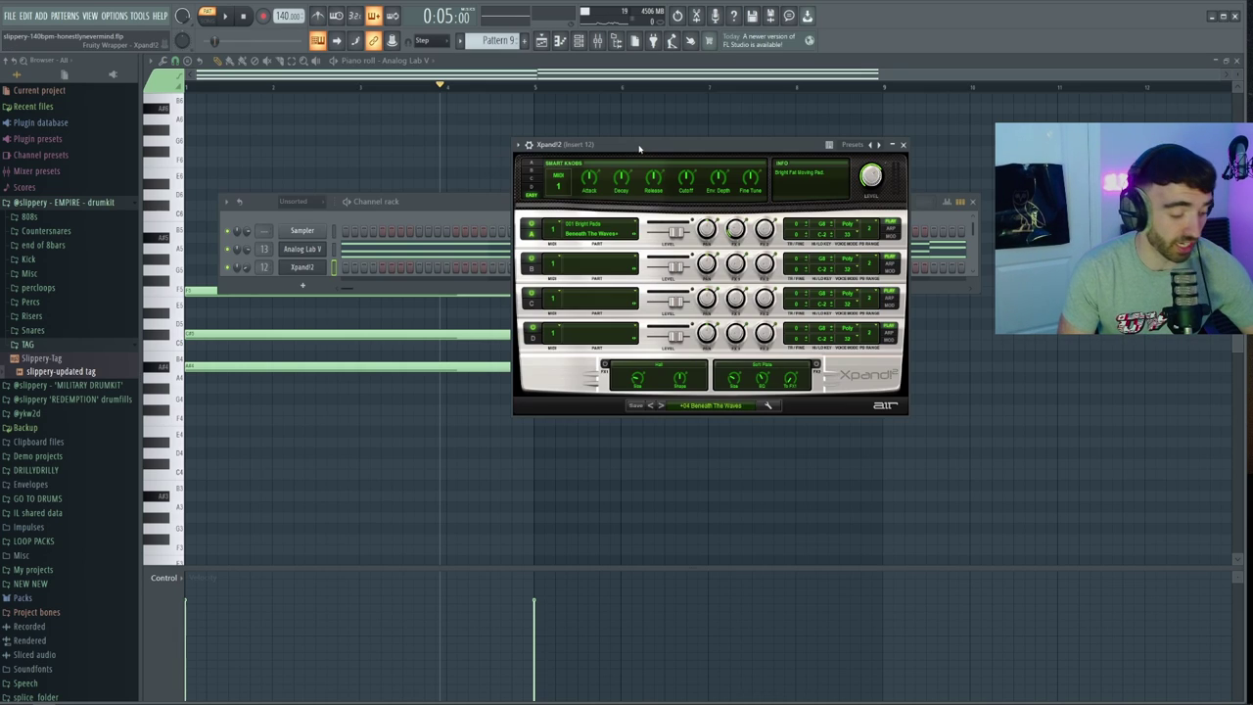
# Step: Copy the Analog Lab V chords into the Xpand!2 channel and show them in its piano roll
pyautogui.moveTo(640, 148); pyautogui.dragTo(619, 245)
pyautogui.click(302, 266)
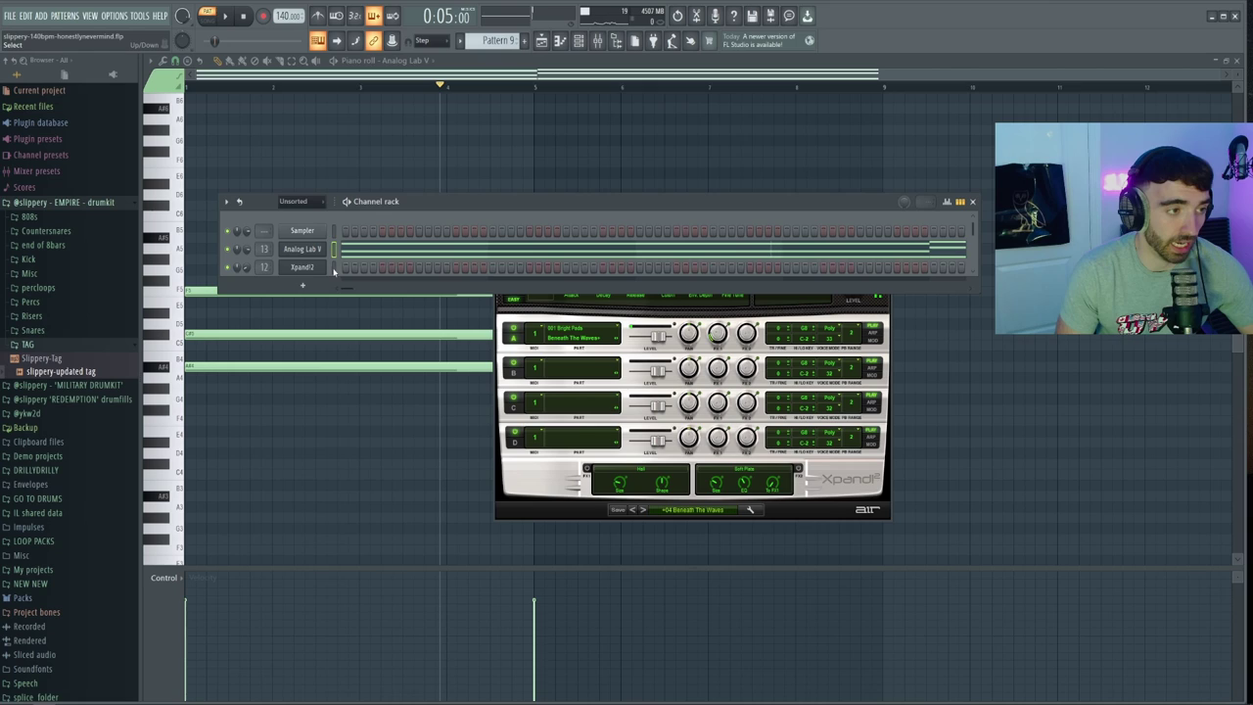
pyautogui.rightClick(331, 263)
pyautogui.click(344, 267)
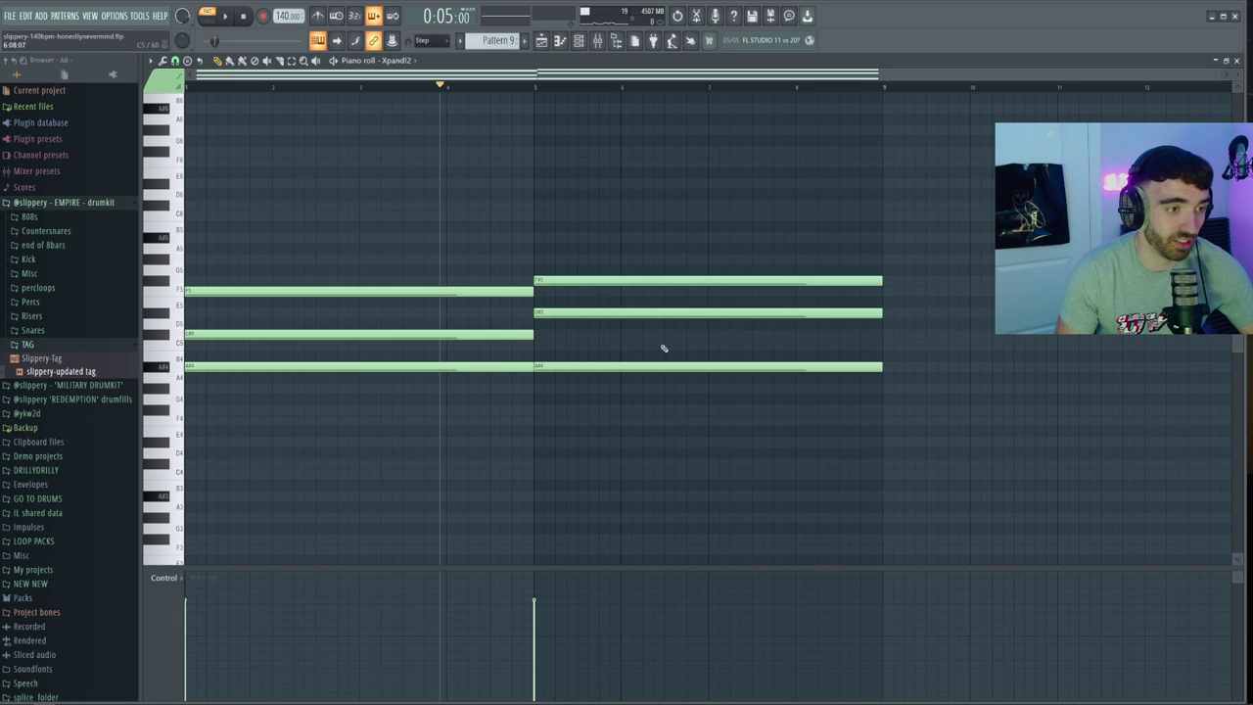
# Step: Delete the two upper notes of both Xpand!2 chords, keeping only the A#4 notes
pyautogui.moveTo(674, 350); pyautogui.dragTo(300, 180)
pyautogui.hotkey('alt', 'm')
pyautogui.hotkey('ctrl', 'd')
# Step: Play the pattern from the start to hear the Xpand!2 layer under the chords
pyautogui.press('space')
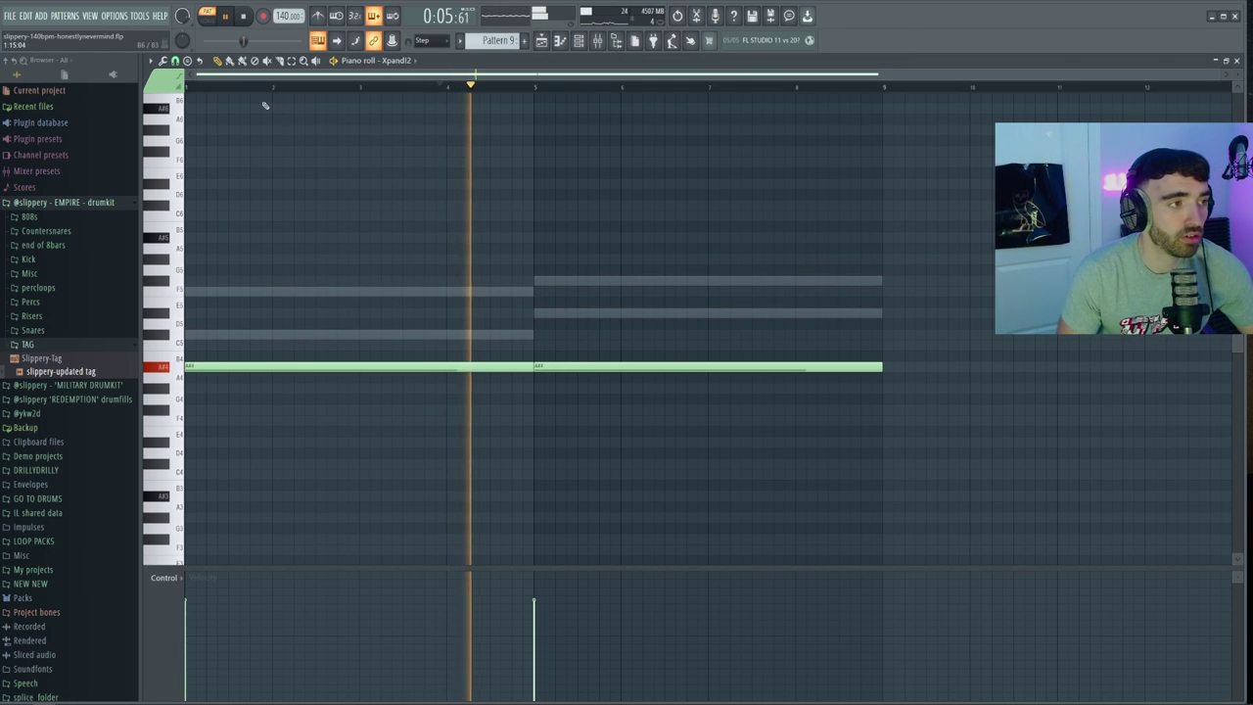
pyautogui.press('space')
pyautogui.press('space')
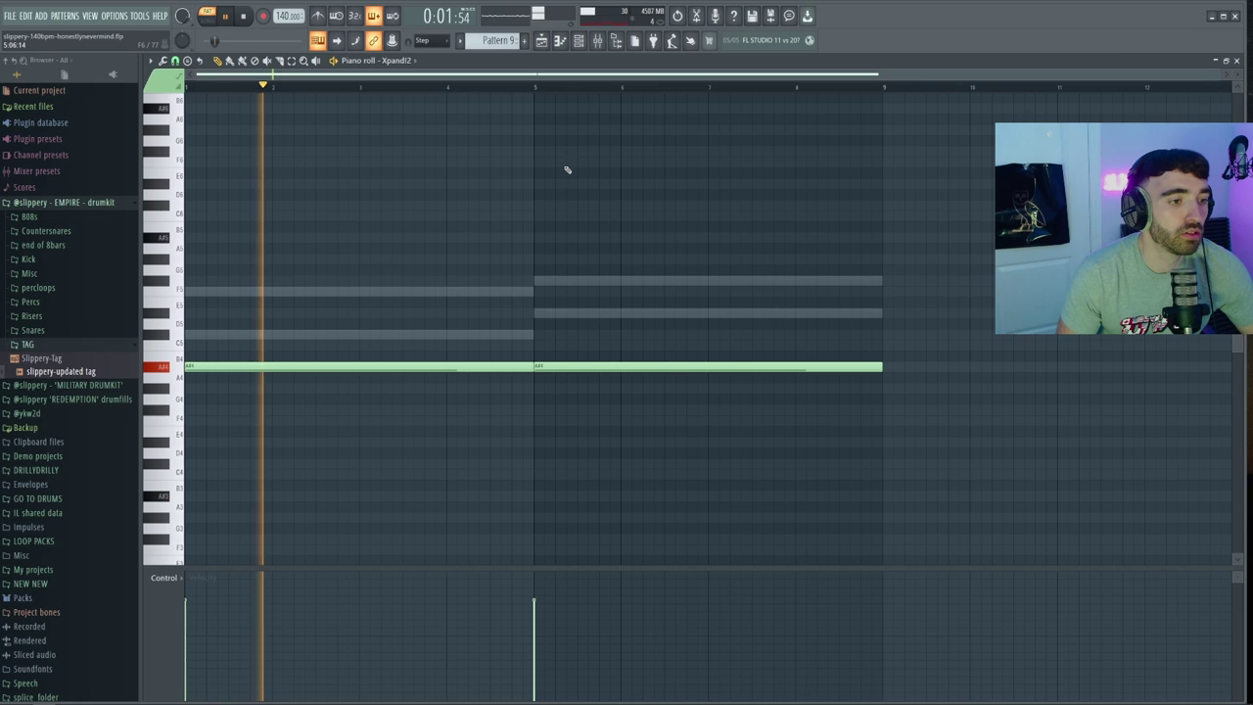
pyautogui.hotkey('ctrl', 'a')
pyautogui.hotkey('ctrl', 'd')
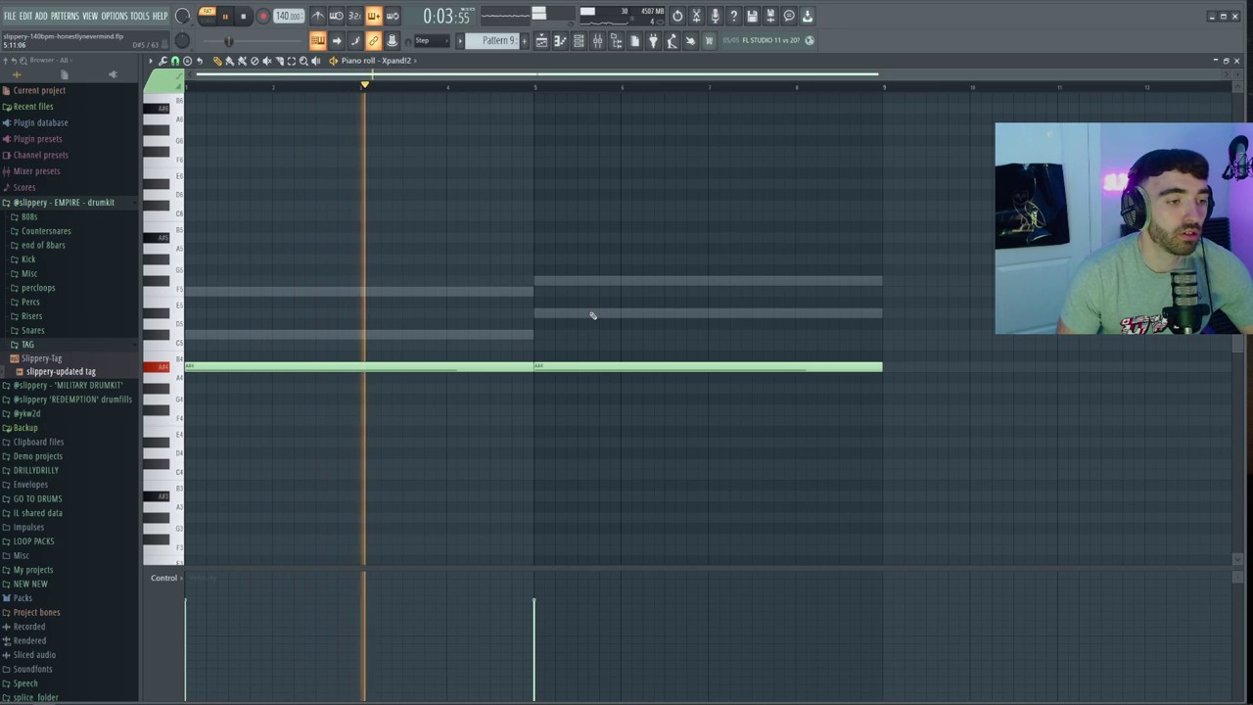
pyautogui.hotkey('ctrl', 'a')
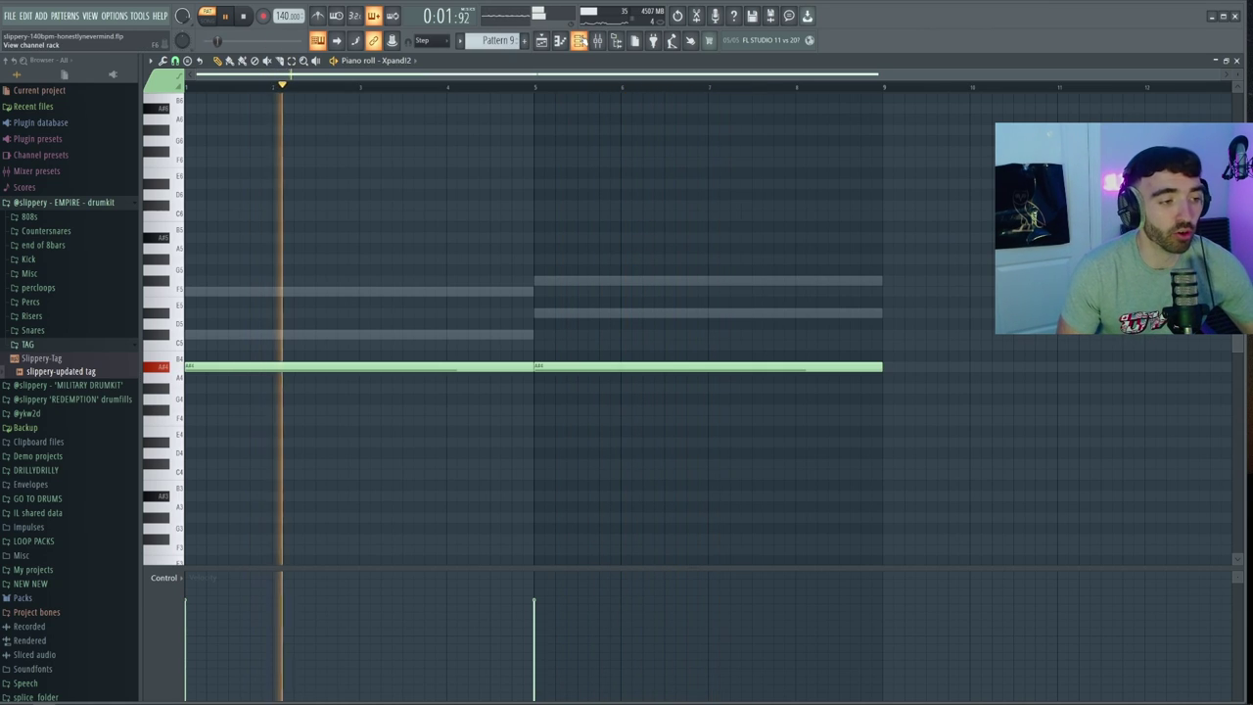
pyautogui.press('space')
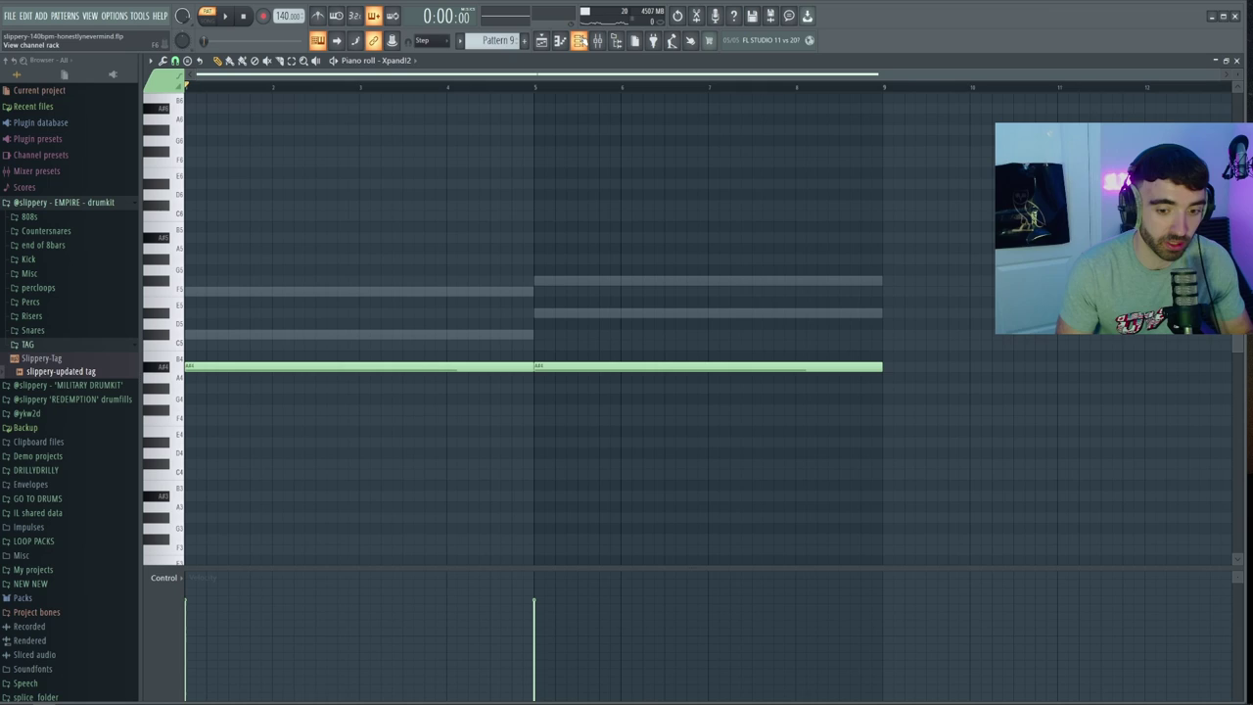
# Step: Audition the Zenith Falls sound in Arcade and layer it with an E5 note over bars 1–4 and an F5 note over bars 5–8
pyautogui.click(579, 40)
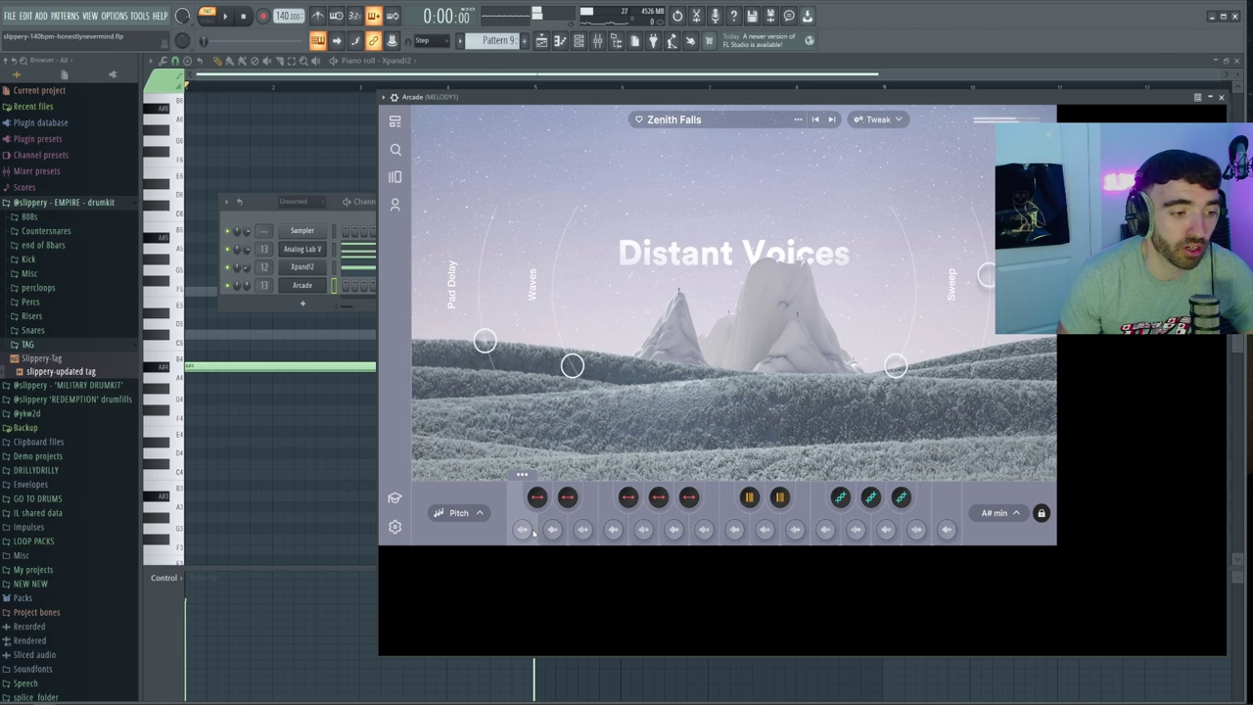
pyautogui.click(548, 530)
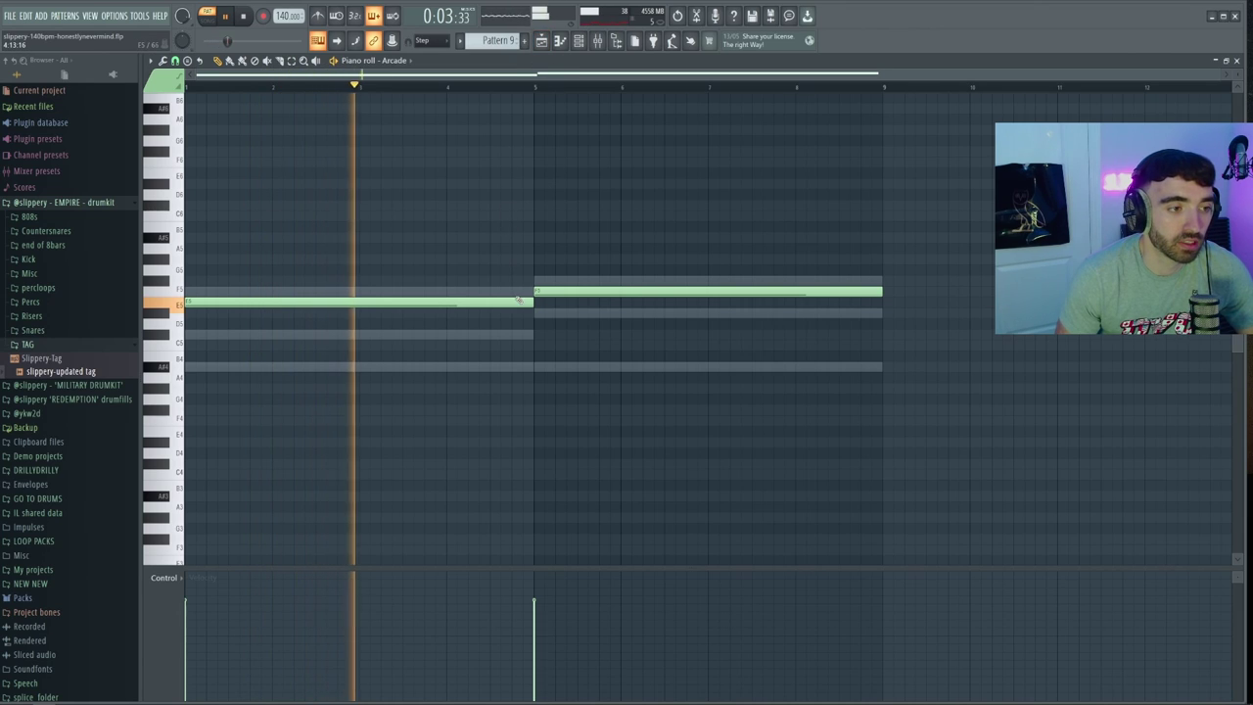
pyautogui.hotkey('ctrl', 'a')
pyautogui.press('space')
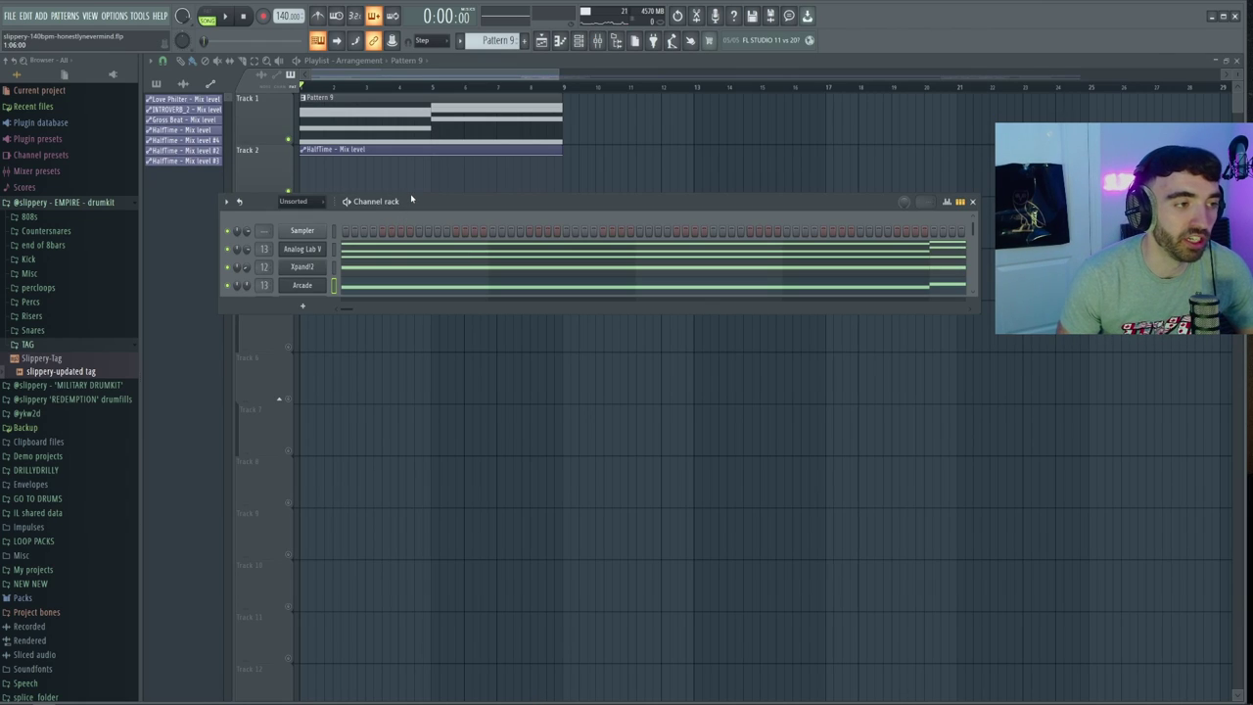
# Step: Play the Pattern 9 clip with the HalfTime mix level automation in the playlist, keeping the channel rack clear of the clips
pyautogui.moveTo(411, 199); pyautogui.dragTo(396, 235)
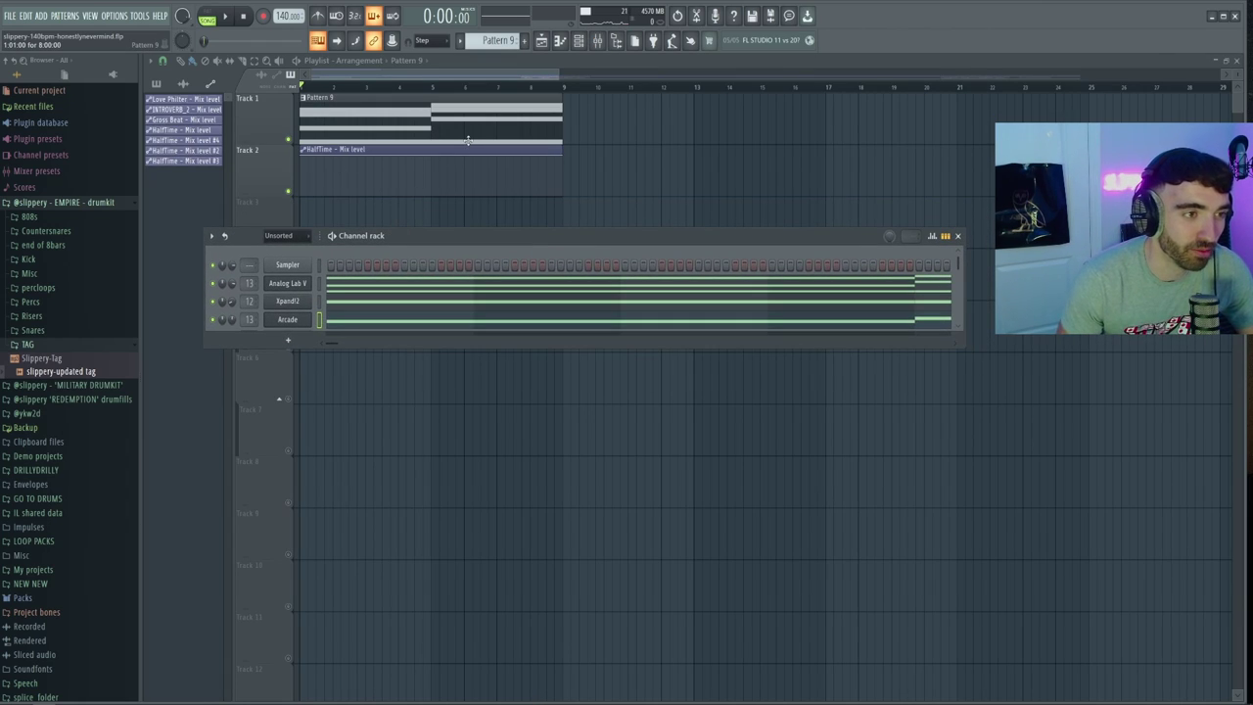
pyautogui.press('space')
pyautogui.scroll(-1, 632, 167)
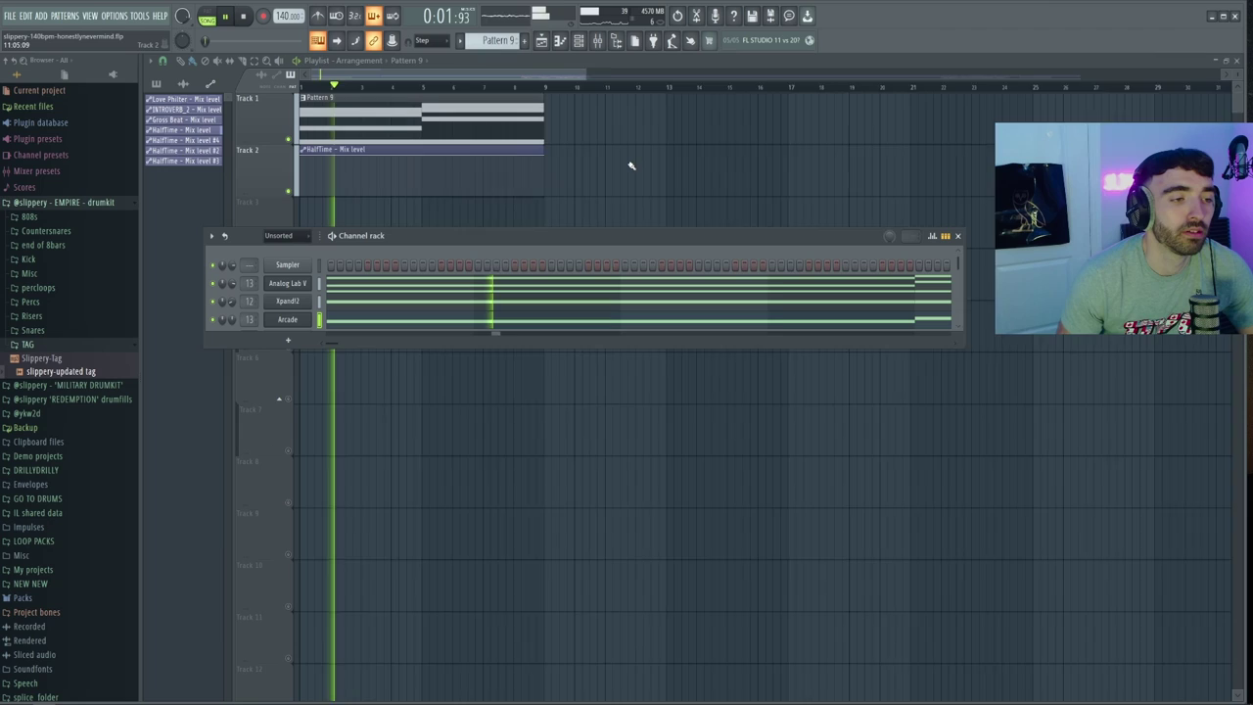
pyautogui.scroll(-1, 593, 167)
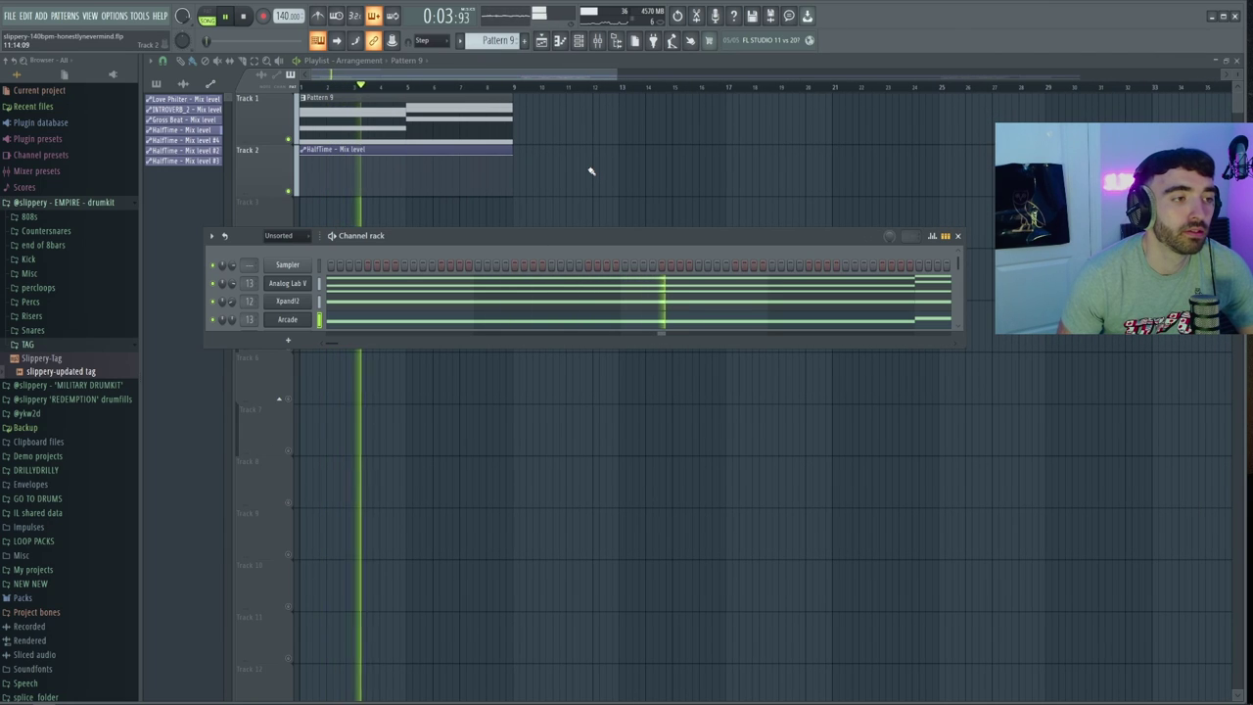
pyautogui.scroll(-1, 578, 176)
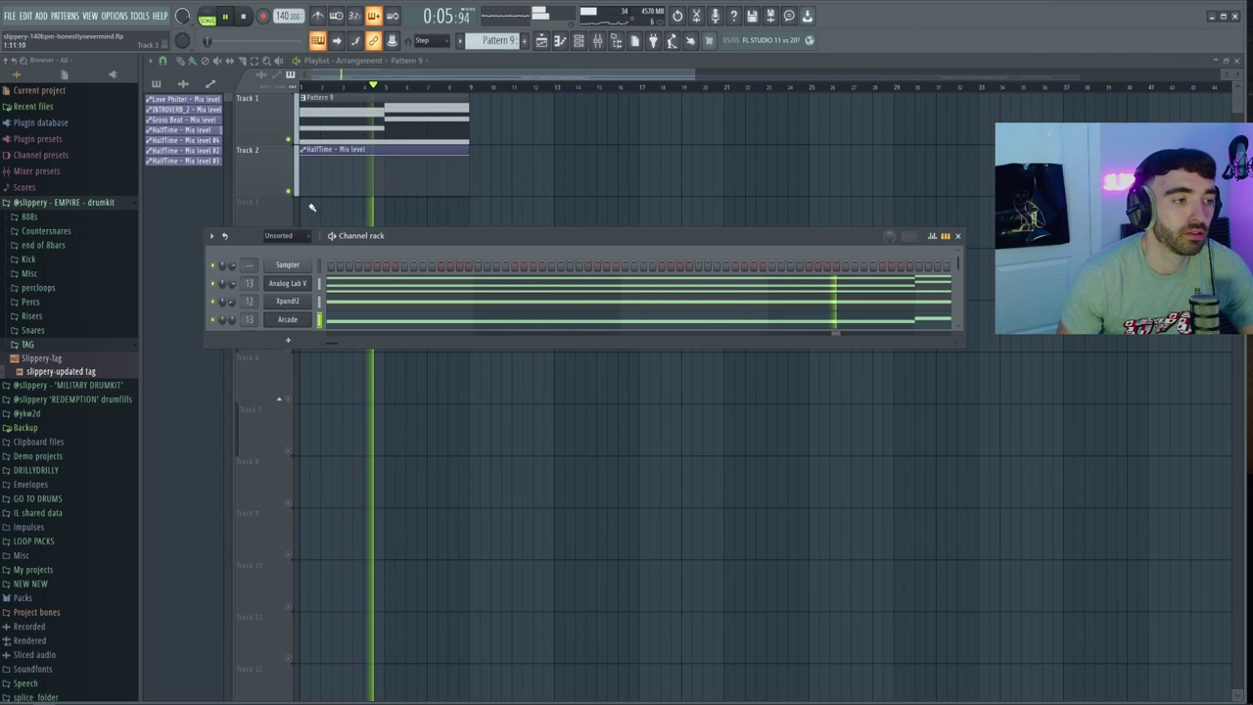
pyautogui.scroll(1, 304, 207)
pyautogui.scroll(-1, 287, 202)
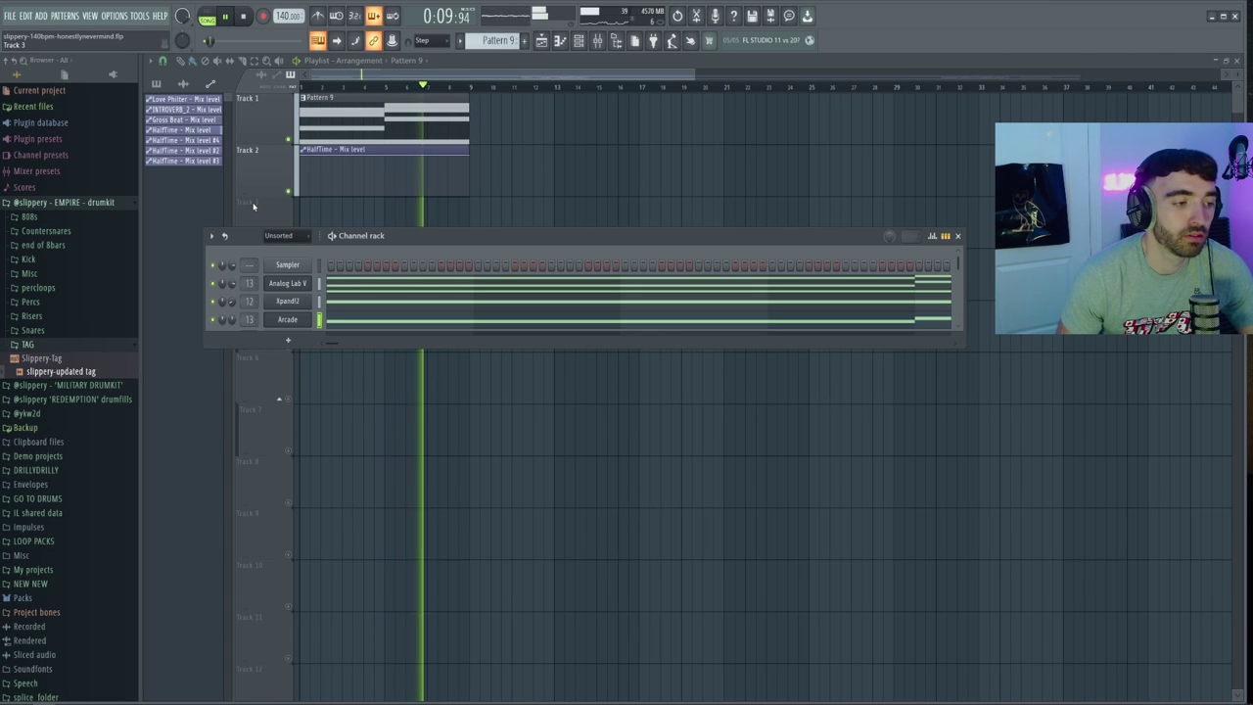
pyautogui.scroll(1, 246, 204)
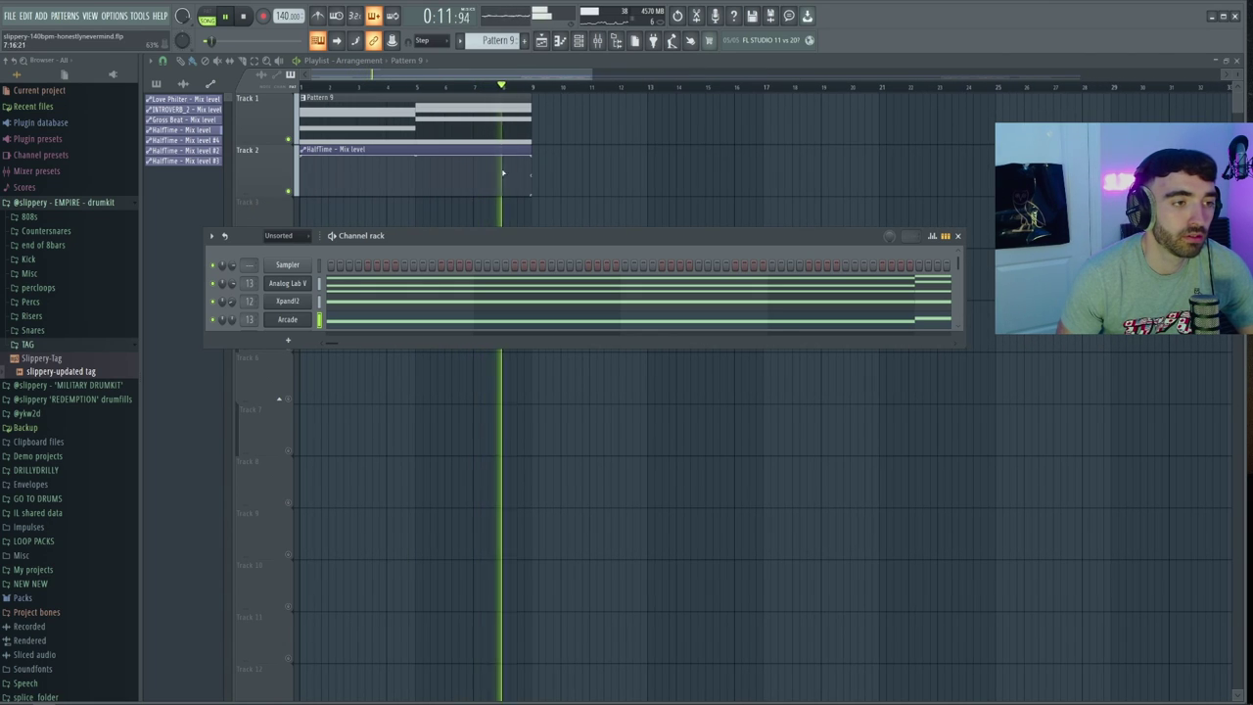
# Step: Duplicate the Pattern 9 clip to bar 9 and extend the HalfTime mix level automation to bar 17, dropping it to zero at bar 9
pyautogui.moveTo(554, 137); pyautogui.dragTo(514, 110)
pyautogui.hotkey('ctrl', 'b')
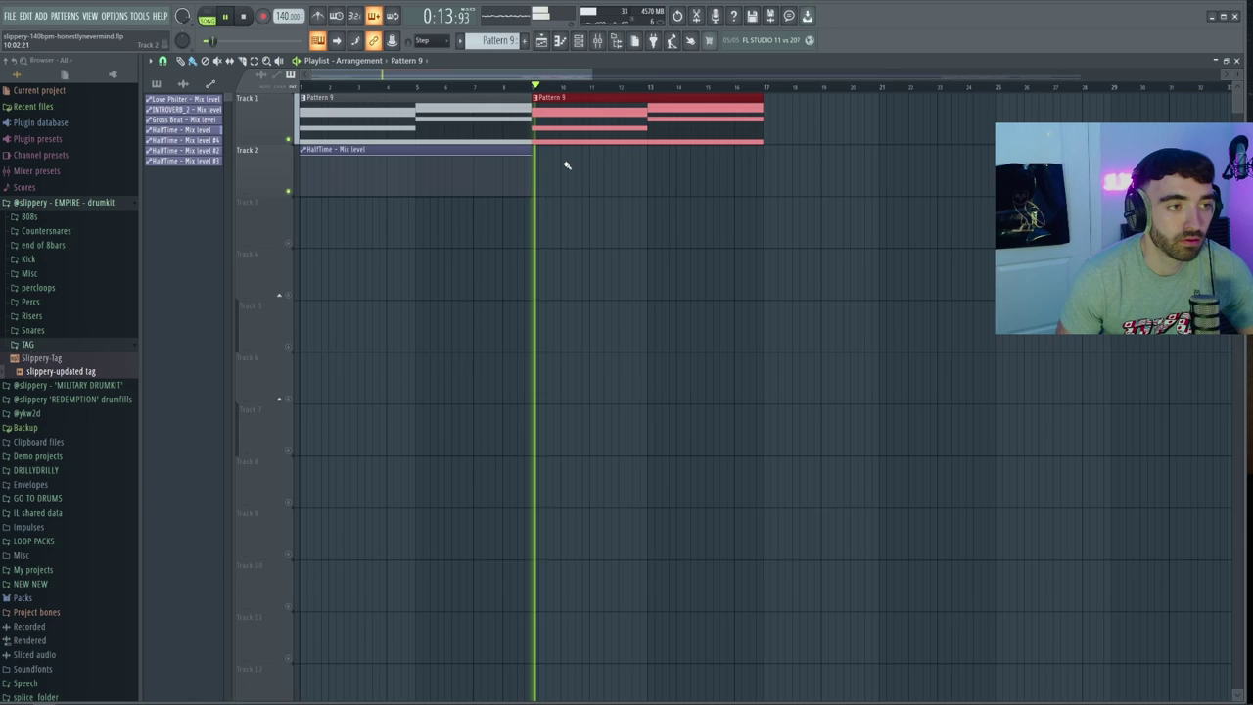
pyautogui.scroll(-1, 566, 166)
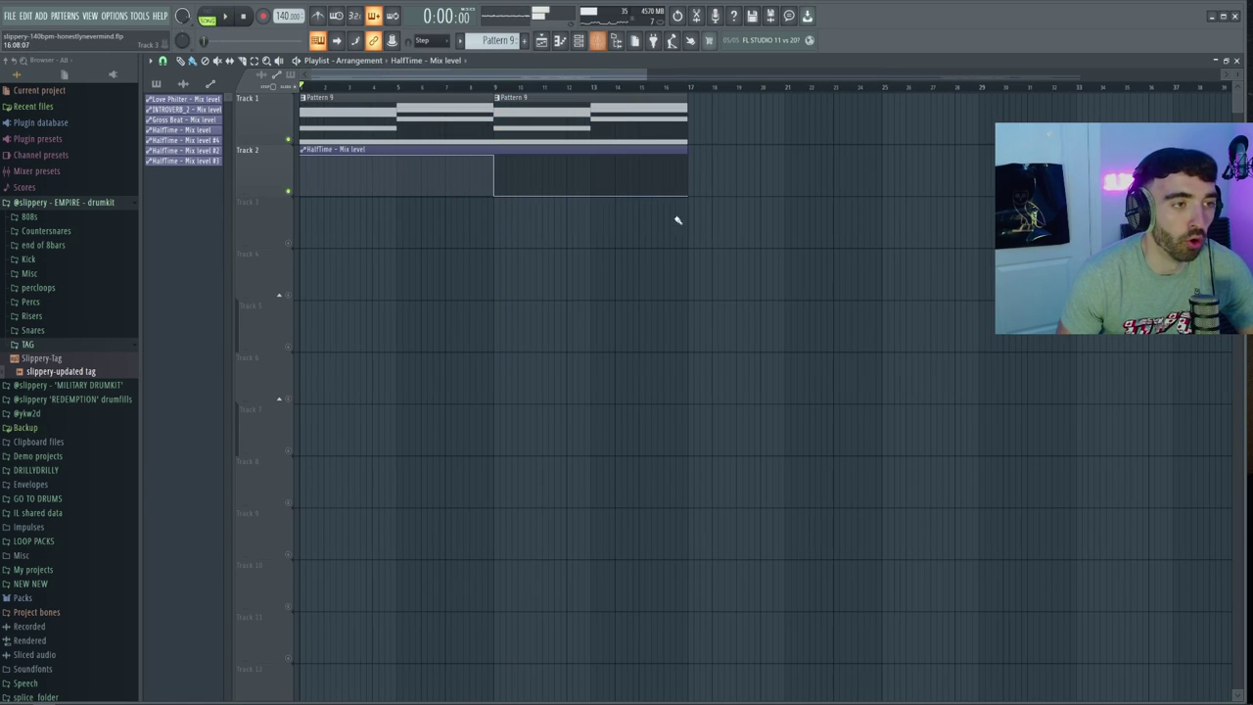
# Step: Move both Pattern 9 clips and the HalfTime mix level automation down one track, onto Tracks 2 and 3
pyautogui.moveTo(720, 247); pyautogui.dragTo(370, 89)
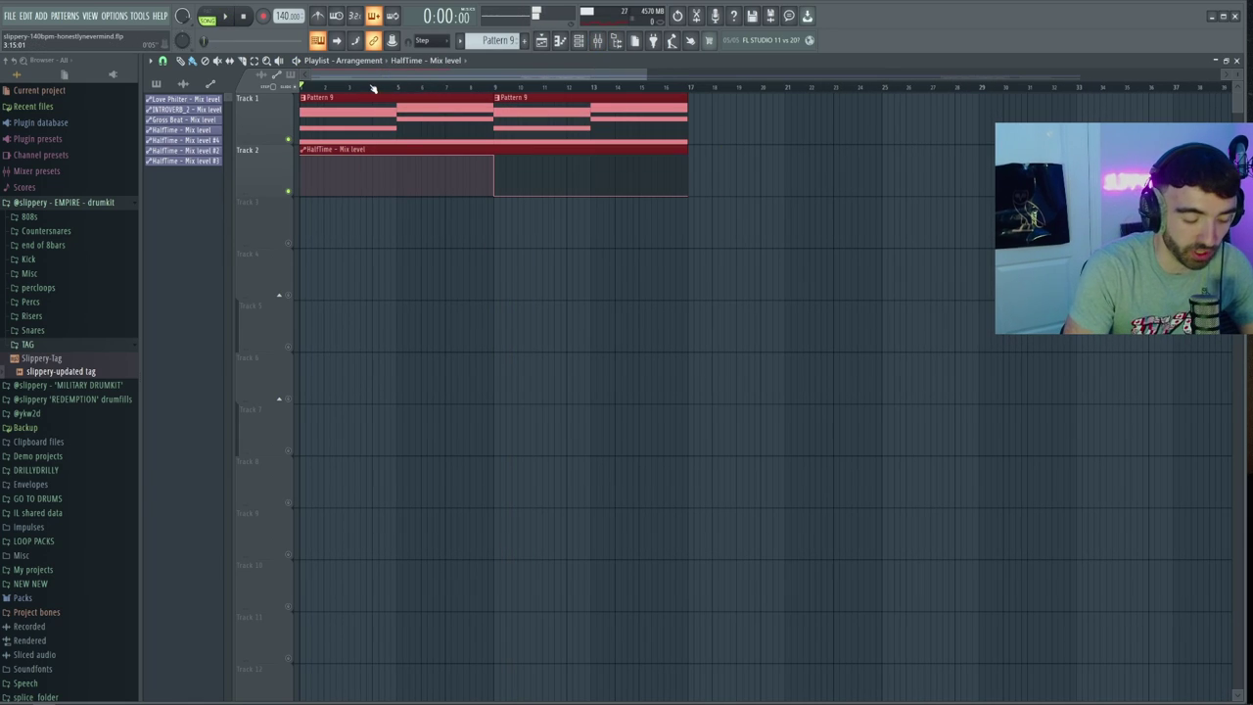
pyautogui.hotkey('shift', 'Down')
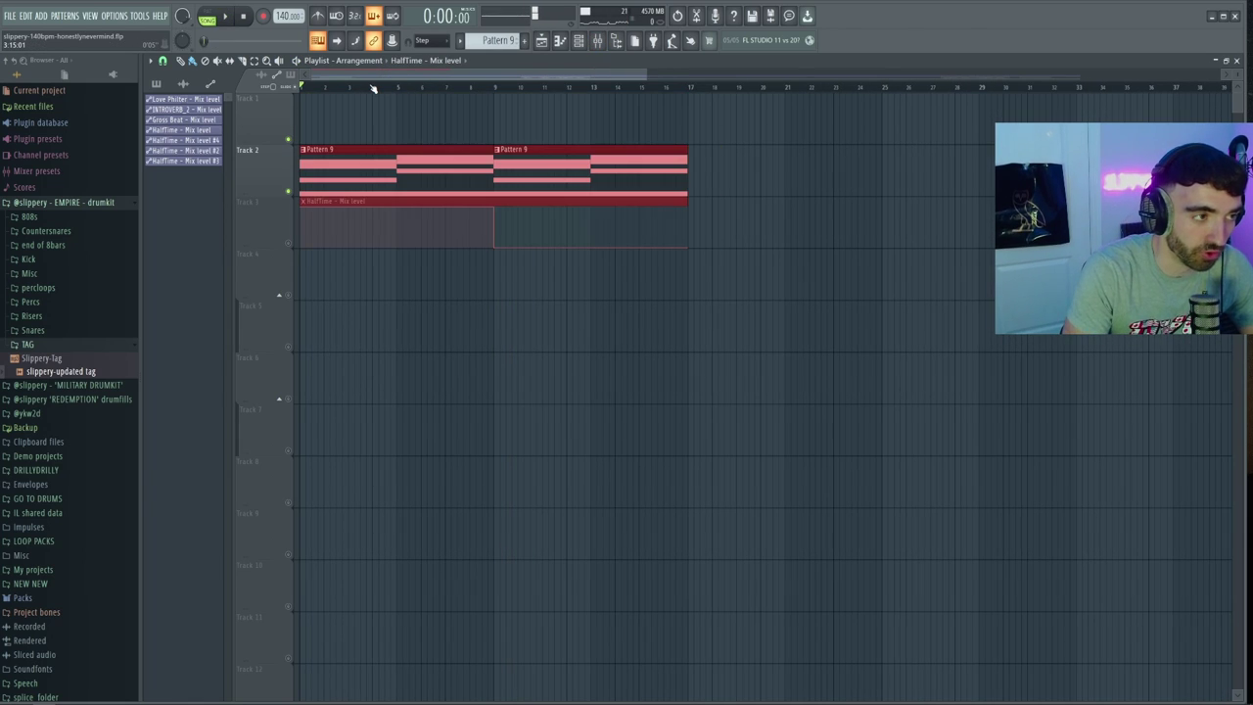
pyautogui.click(290, 245)
# Step: Open Gross Beat on the MELODY1 mixer track and add its mix level automation to Track 4 of the playlist
pyautogui.press('F9')
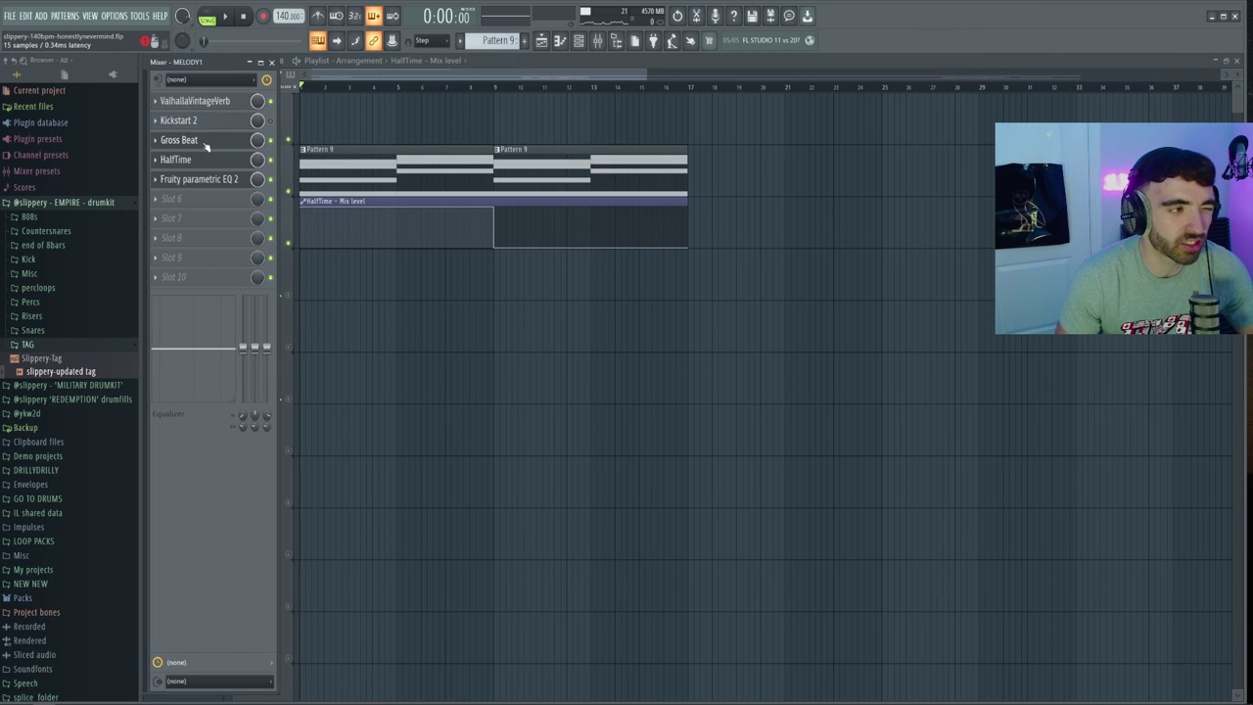
pyautogui.click(201, 141)
pyautogui.moveTo(430, 220); pyautogui.dragTo(676, 223)
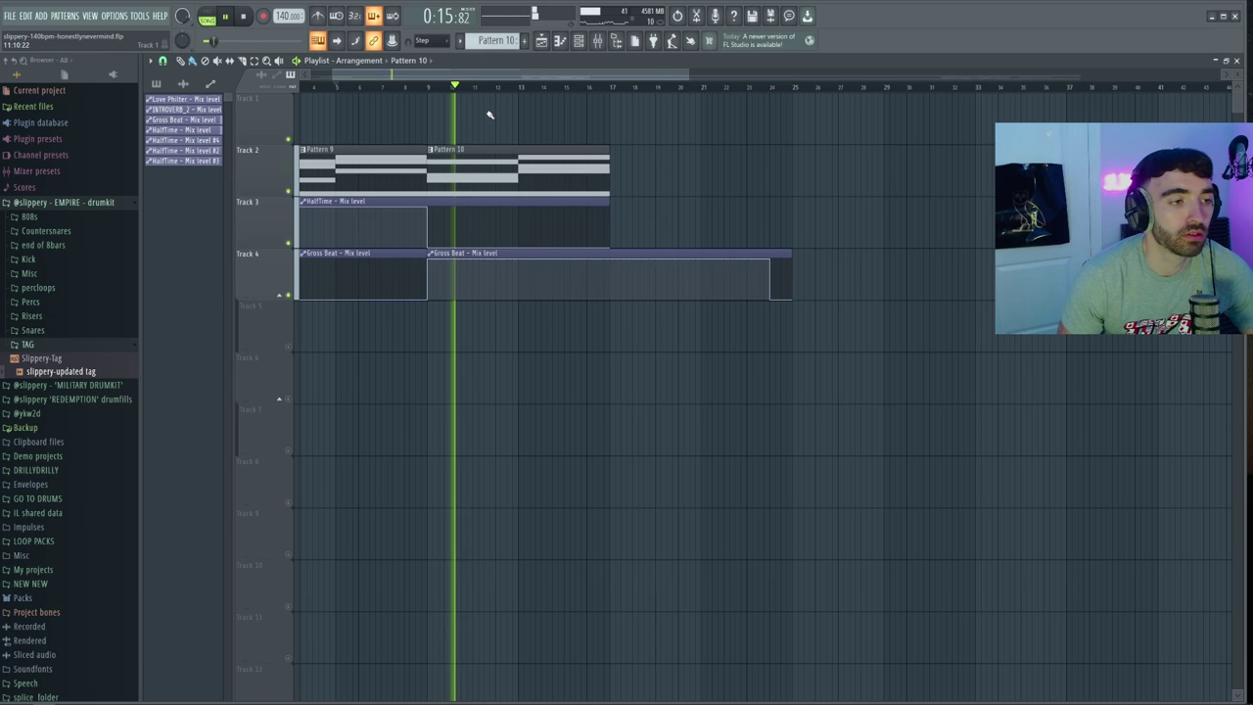
# Step: Play the Pattern 10 section from bar 9 to hear the Gross Beat mix level automation on the melody
pyautogui.scroll(-2, 523, 118)
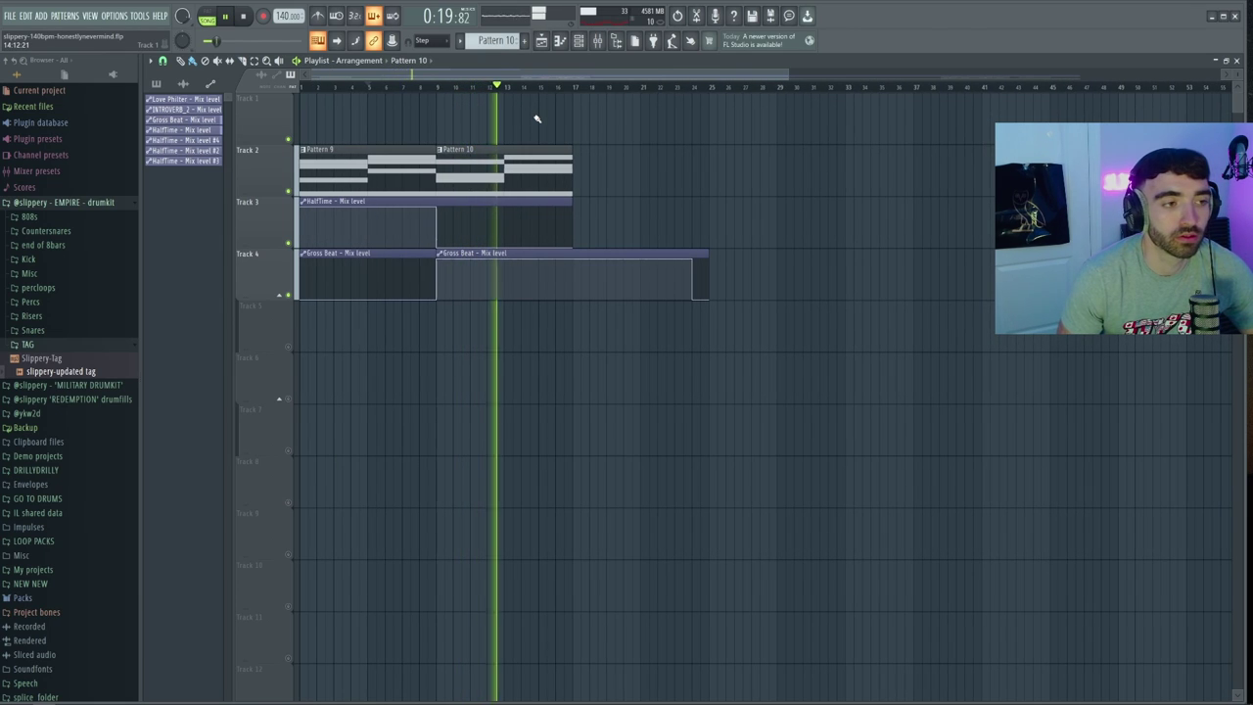
pyautogui.scroll(-1, 537, 118)
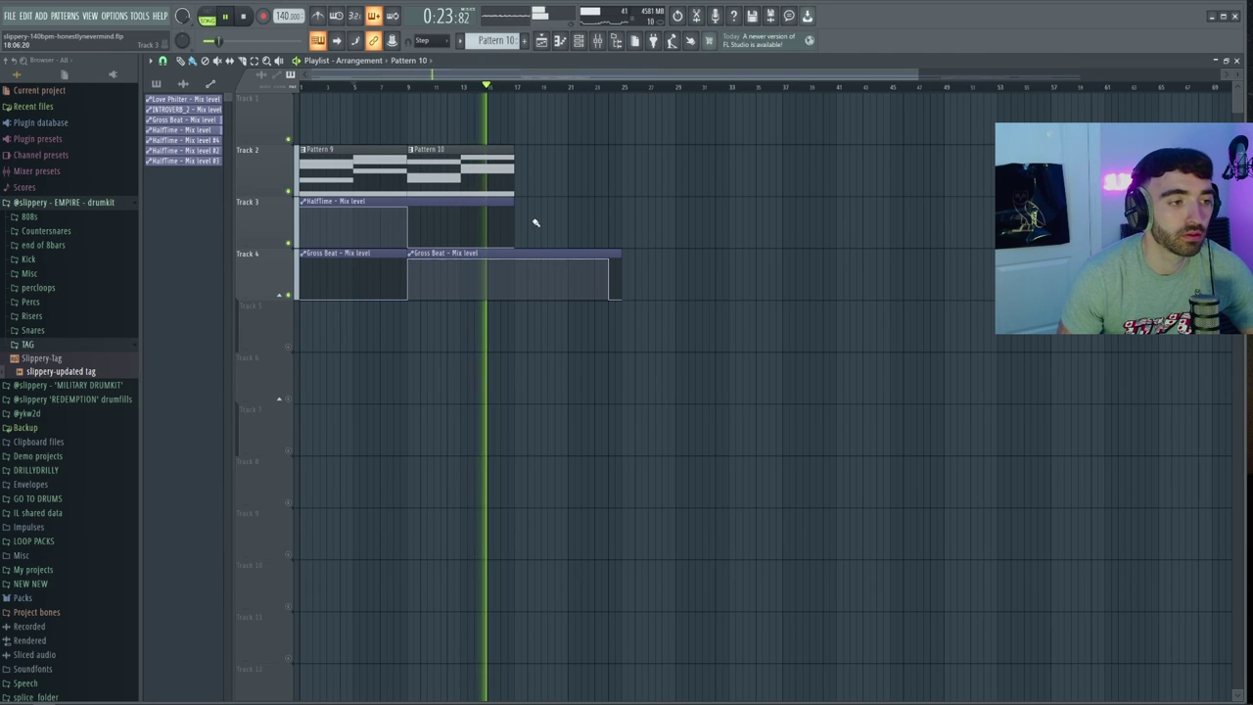
pyautogui.moveTo(536, 223); pyautogui.dragTo(476, 172)
pyautogui.keyDown('ctrl'); pyautogui.click(347, 111); pyautogui.keyUp('ctrl')
pyautogui.scroll(2, 330, 118)
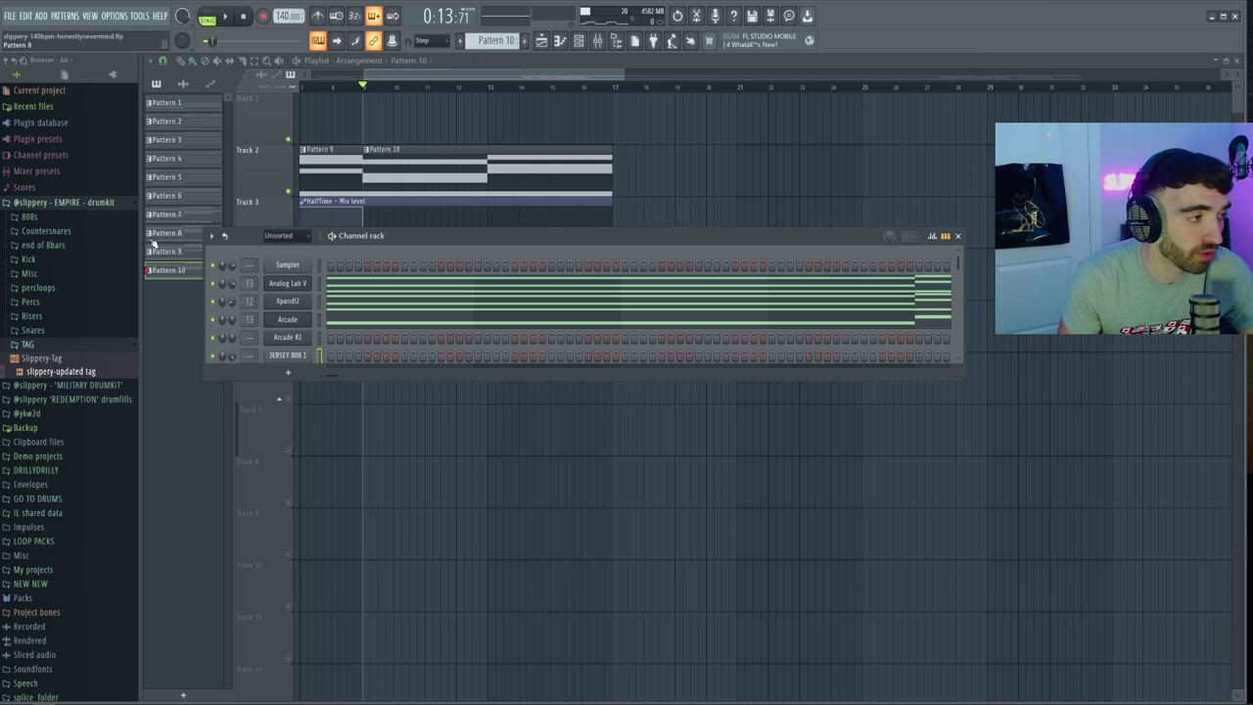
# Step: Open the GO TO DRUMS sample folder and complete the JERSEY 808 1 rhythm with hits on steps 12 and 15
pyautogui.click(102, 204)
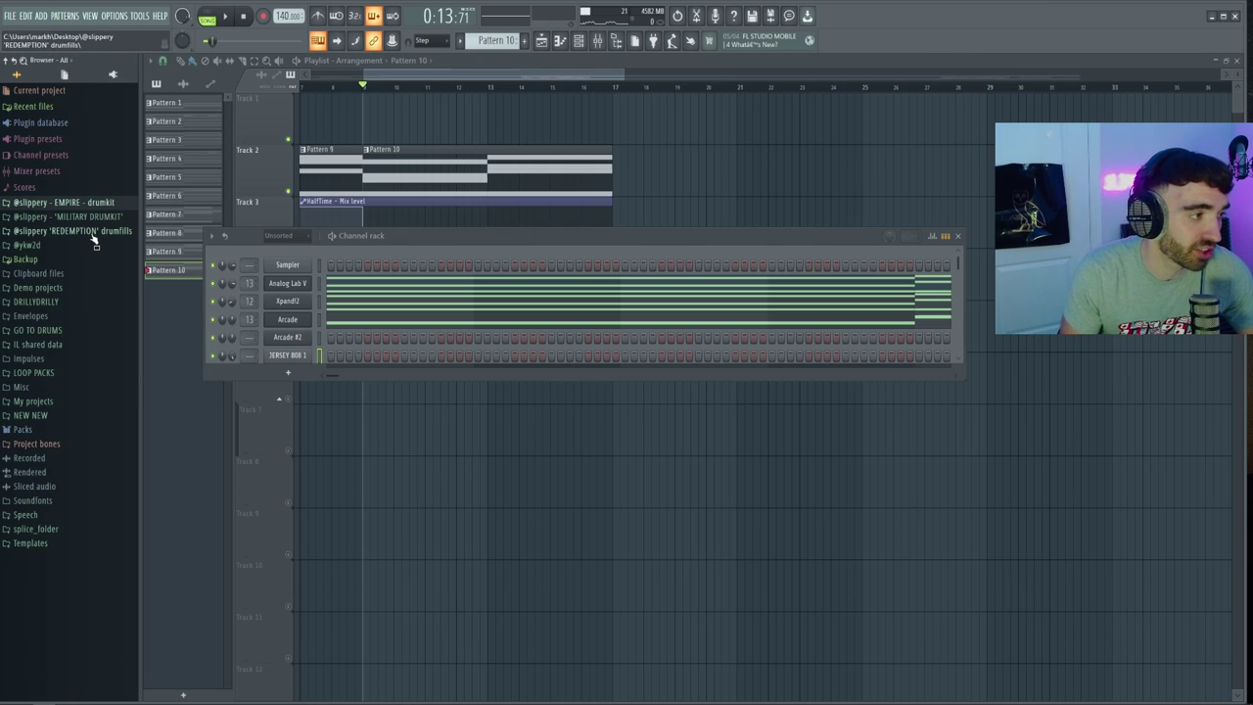
pyautogui.click(65, 331)
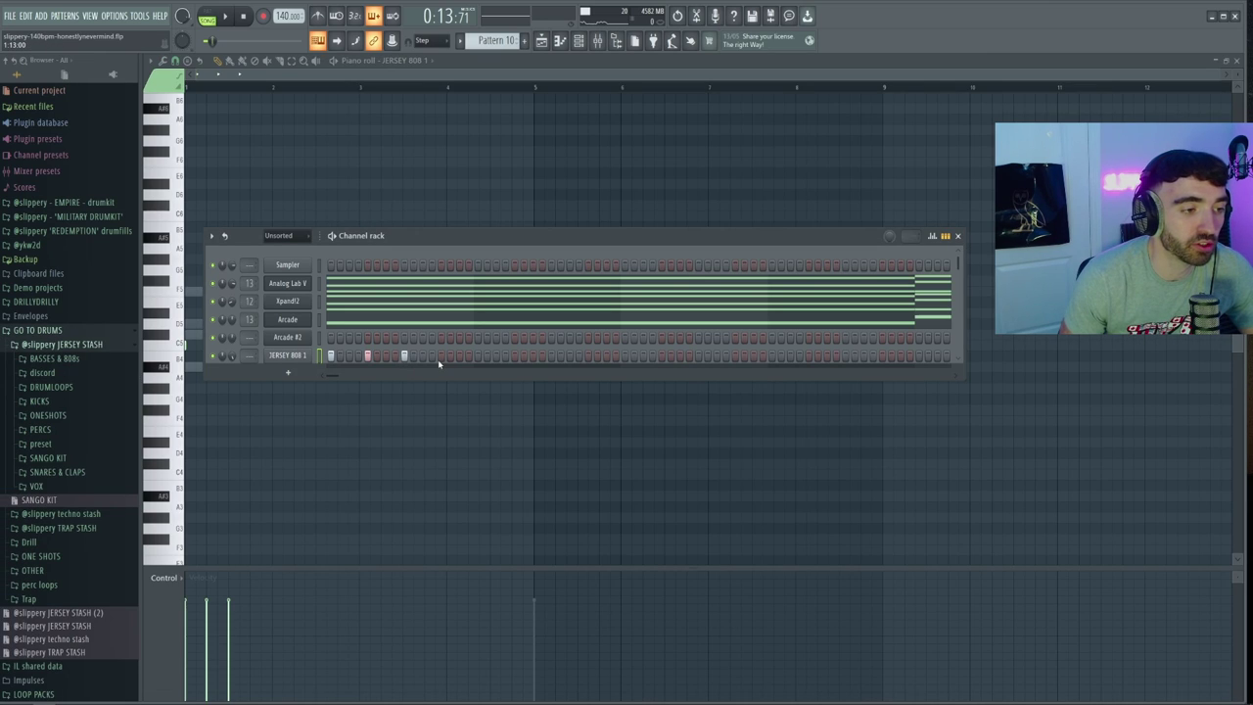
pyautogui.click(432, 355)
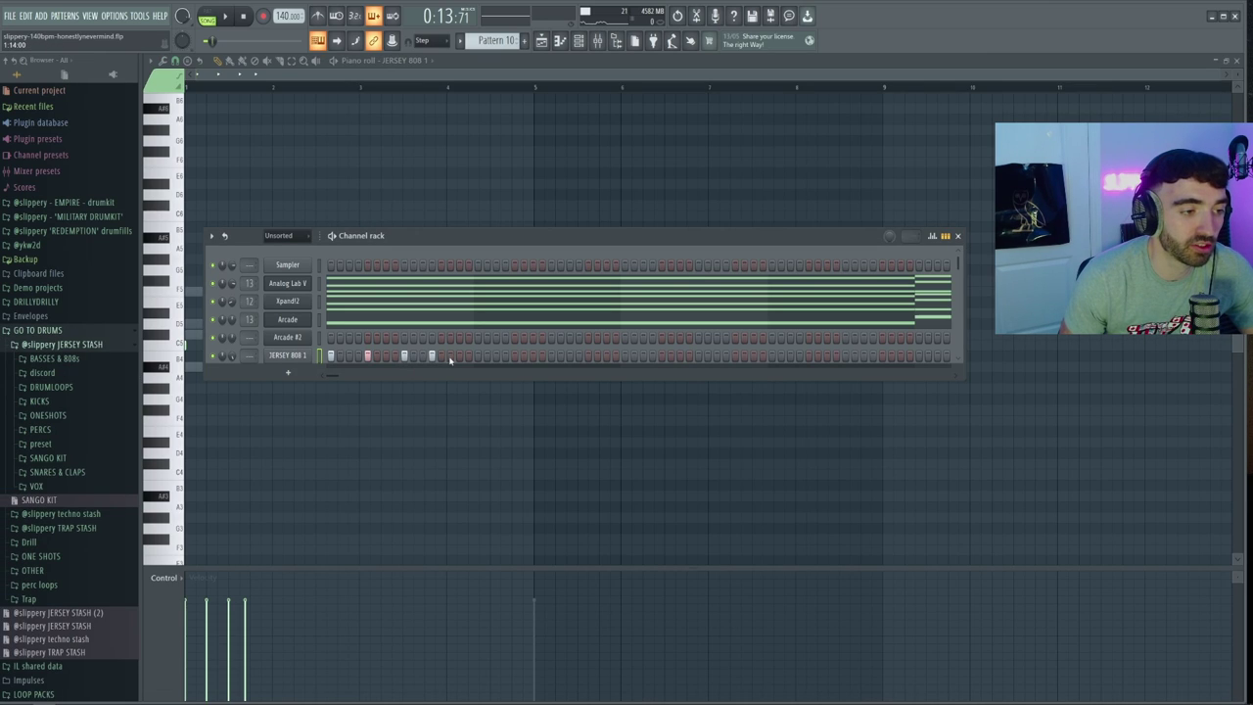
pyautogui.click(459, 355)
# Step: Repeat the one-bar JERSEY 808 1 rhythm across bars 1–8 in its piano roll
pyautogui.rightClick(314, 357)
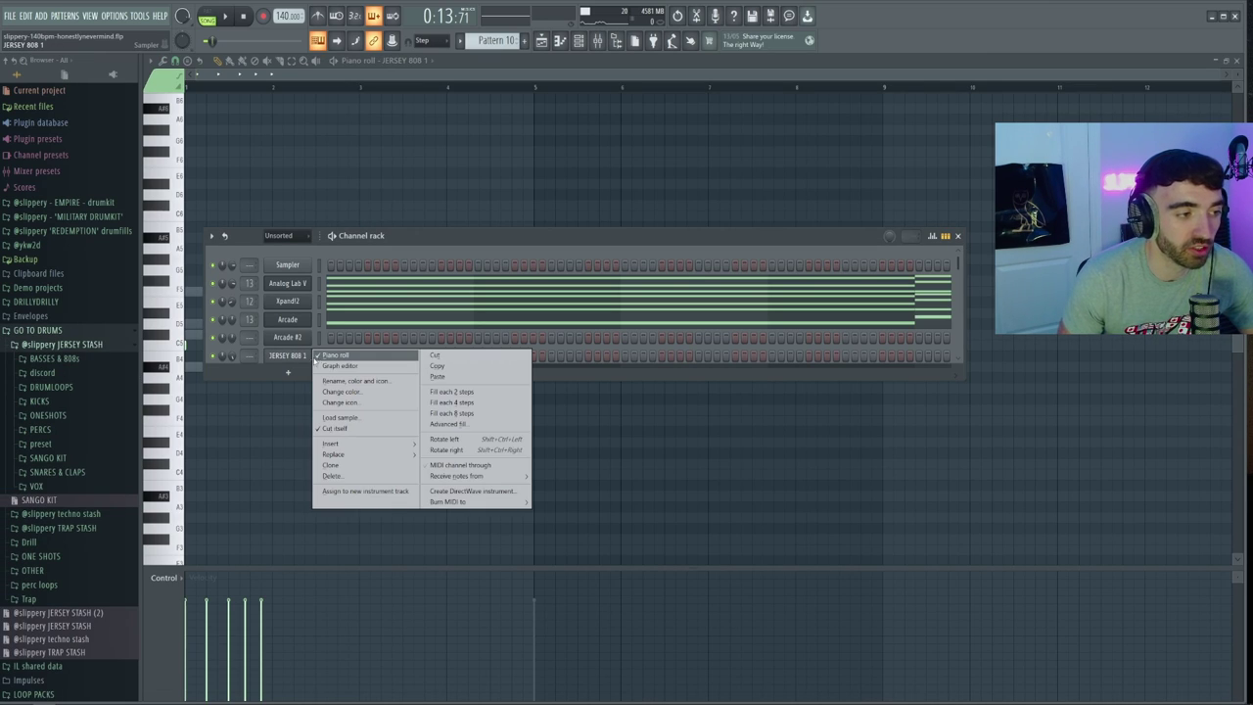
pyautogui.click(283, 406)
pyautogui.hotkey('ctrl', 'a')
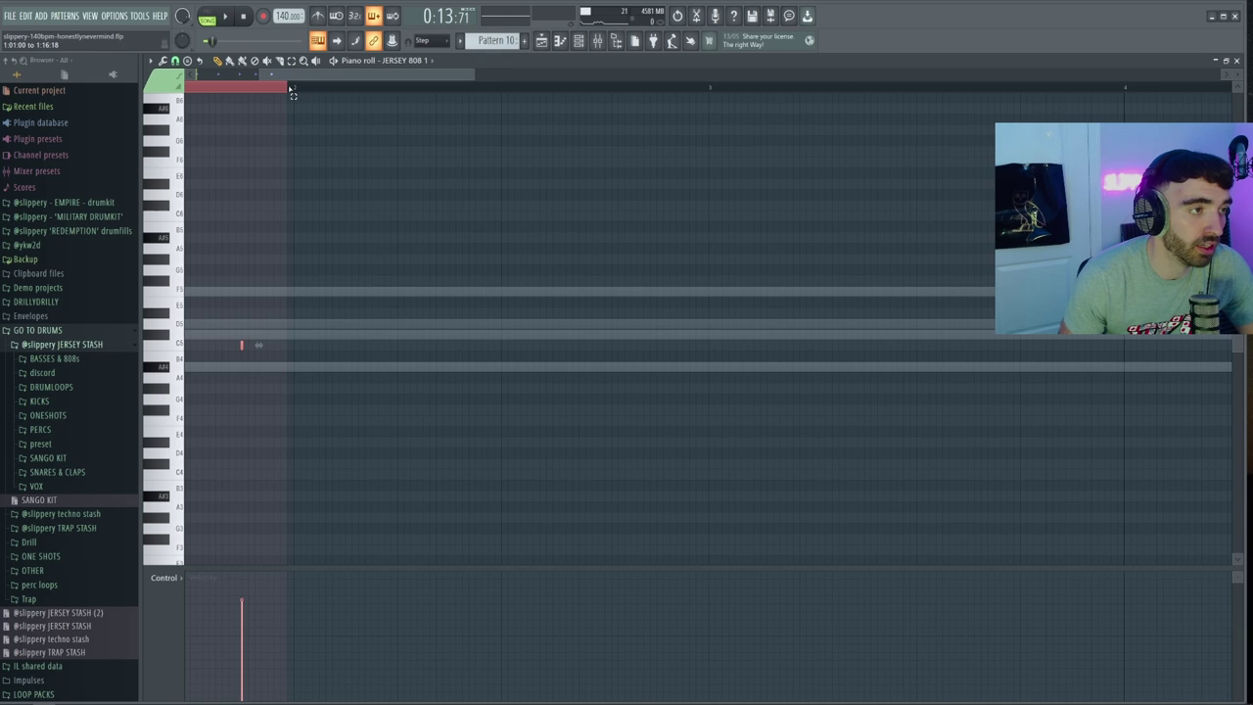
pyautogui.scroll(-5, 297, 91)
pyautogui.hotkey('ctrl', 'b')
pyautogui.hotkey('ctrl', 'b')
pyautogui.hotkey('ctrl', 'b')
pyautogui.hotkey('ctrl', 'b')
pyautogui.hotkey('ctrl', 'b')
pyautogui.hotkey('ctrl', 'b')
pyautogui.hotkey('ctrl', 'b')
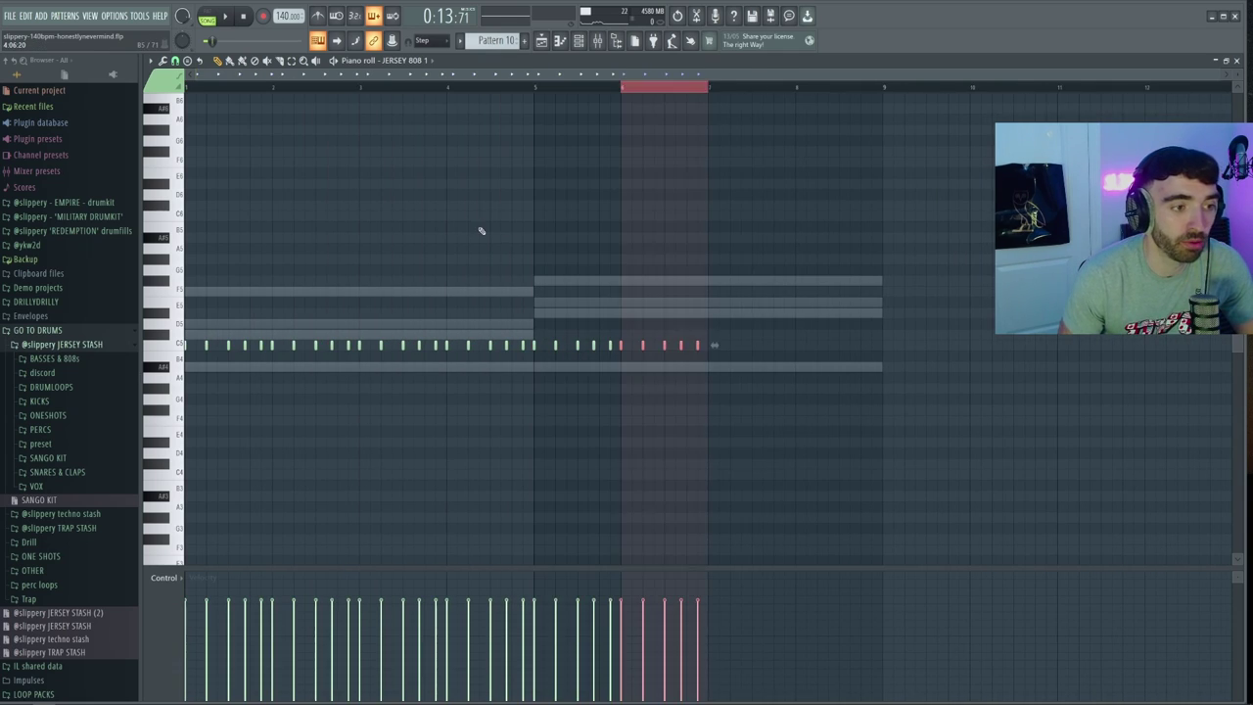
# Step: Transpose all JERSEY 808 1 notes down to A#4 and play them with the chords
pyautogui.hotkey('ctrl', 'a')
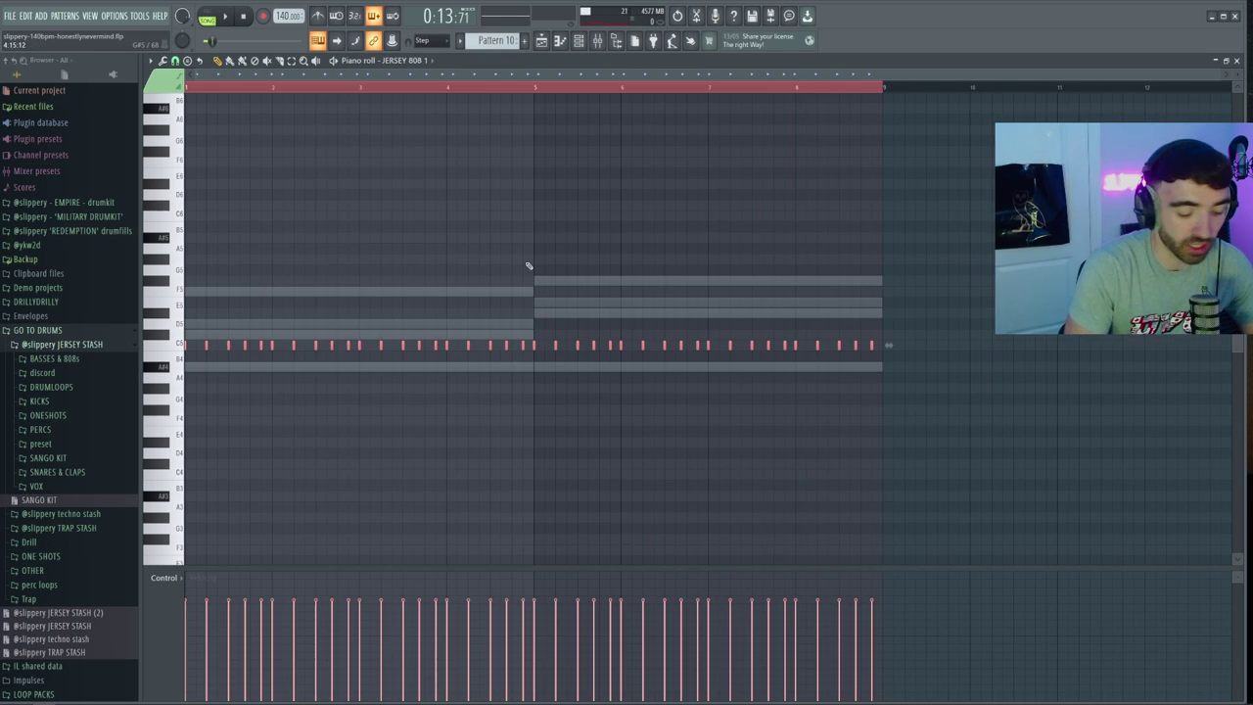
pyautogui.hotkey('ctrl', 'd')
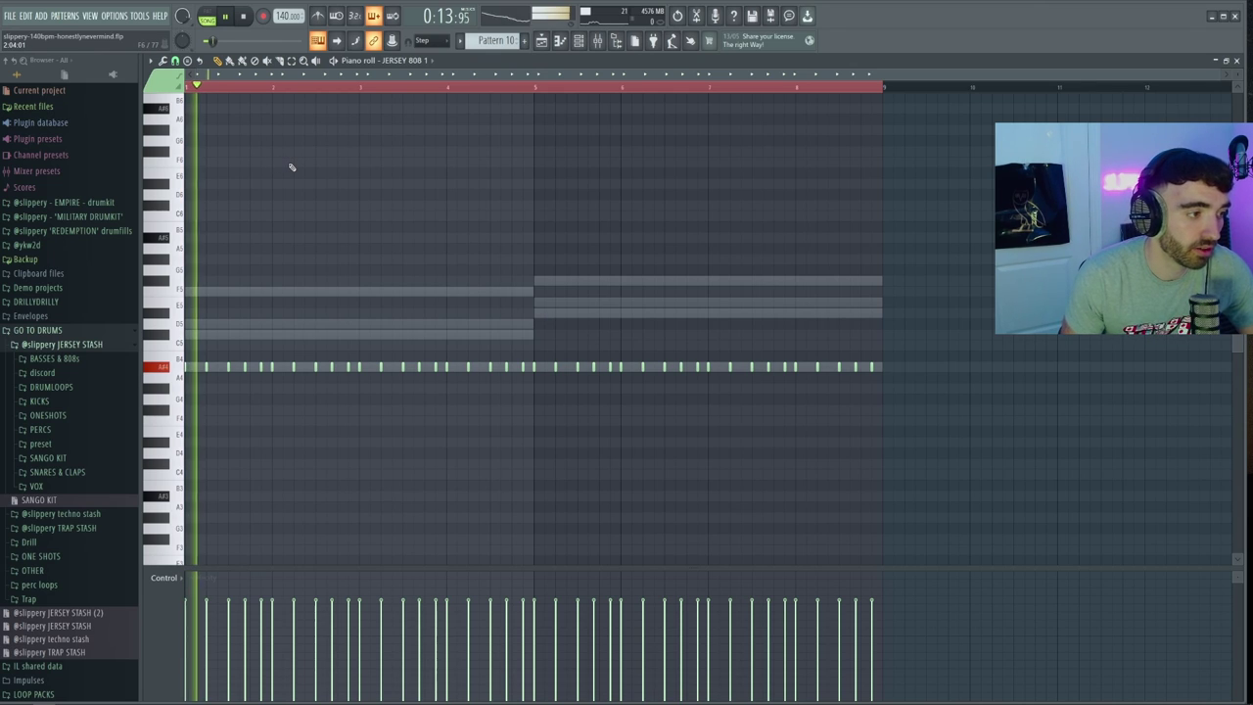
pyautogui.press('F6')
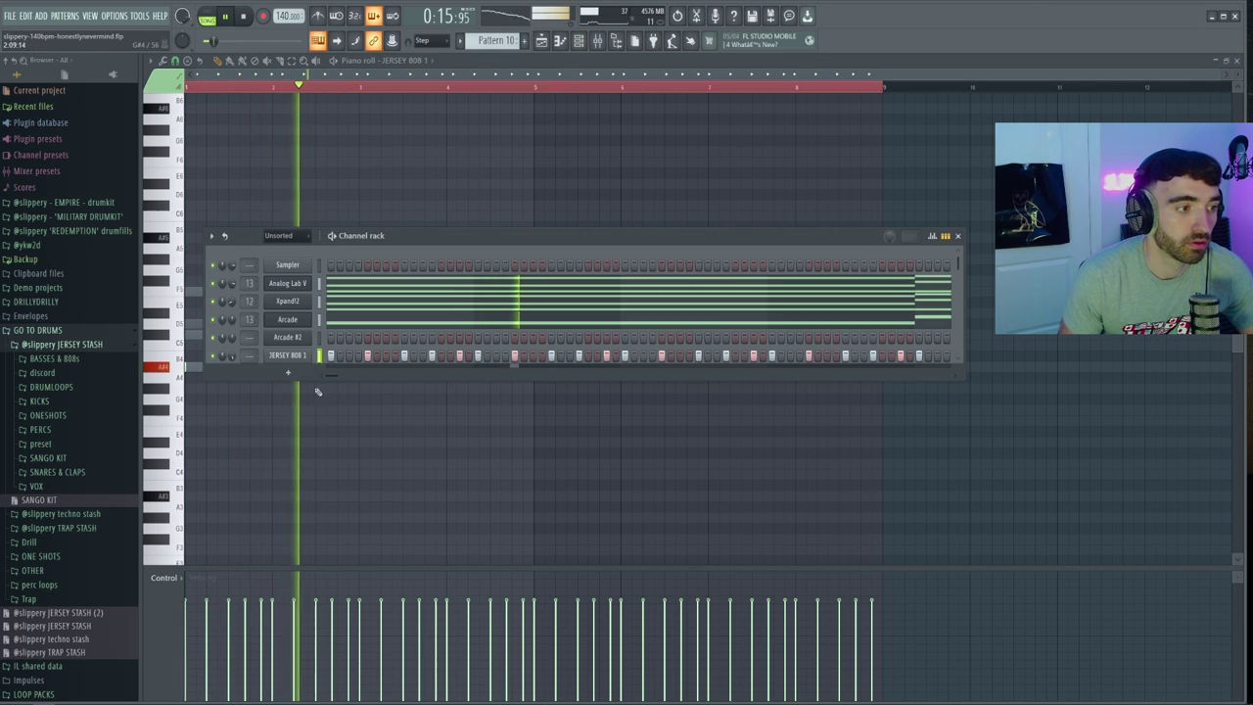
pyautogui.rightClick(288, 357)
pyautogui.rightClick(640, 465)
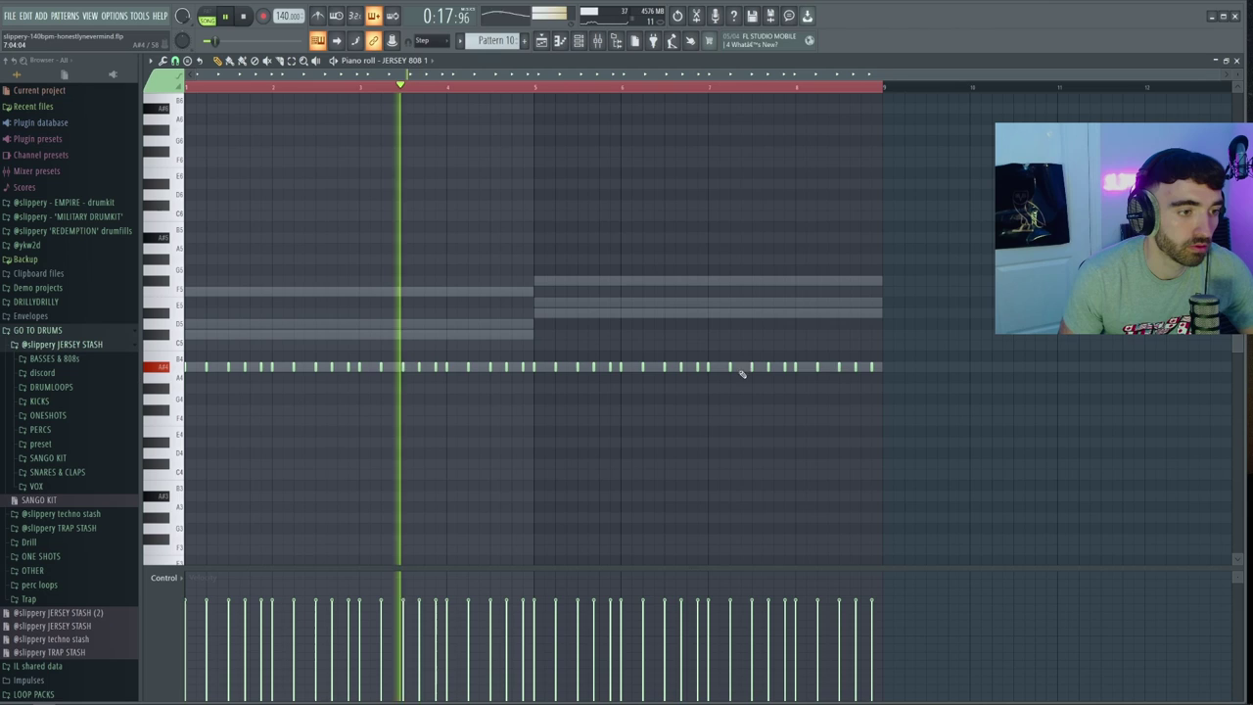
# Step: Select the JERSEY 808 1 notes in bars 5–8 and raise them to D#5 to follow the second chord
pyautogui.moveTo(903, 382); pyautogui.dragTo(537, 331)
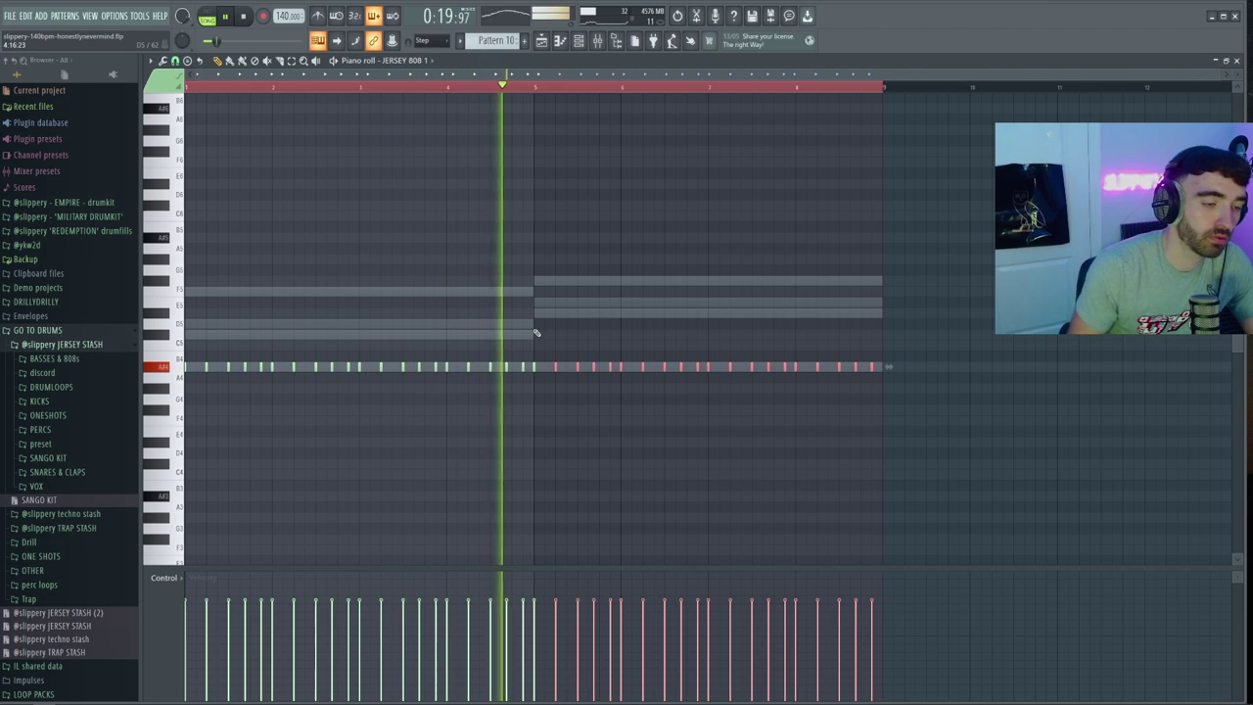
pyautogui.moveTo(900, 372); pyautogui.dragTo(543, 363)
pyautogui.press('space')
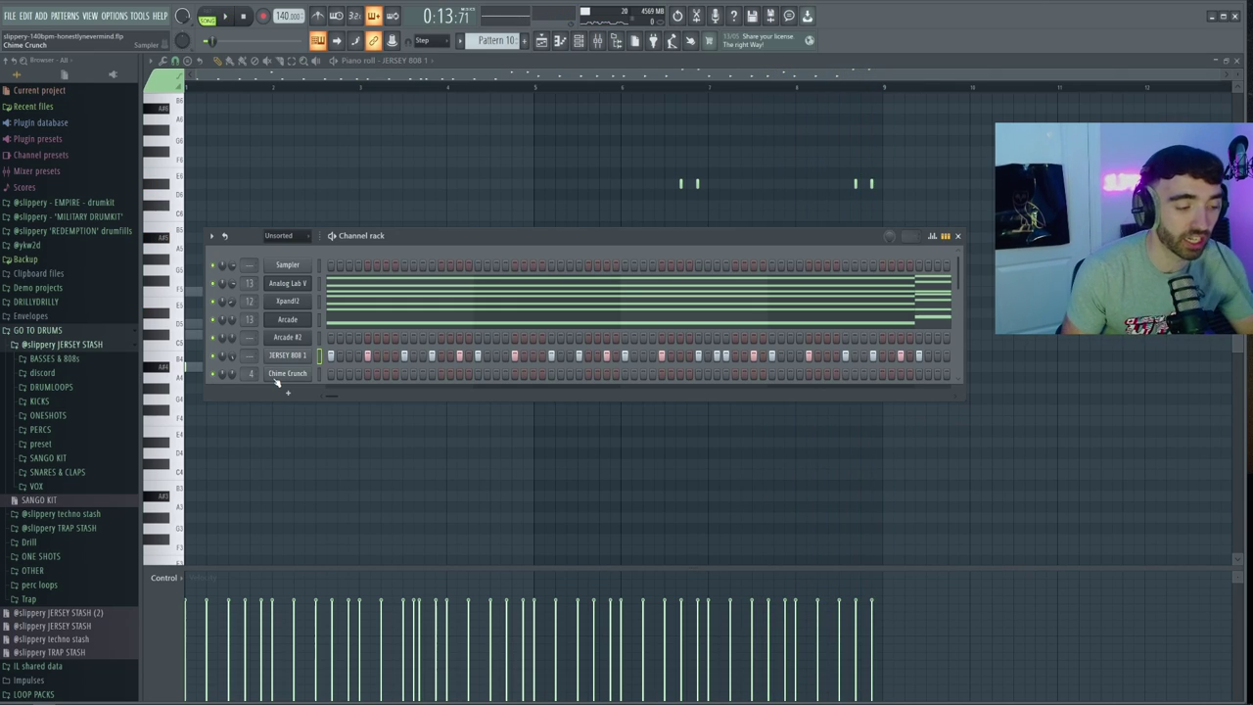
# Step: Check the Chime Crunch sampler settings and play Pattern 10 with the hi-hats over the 808
pyautogui.click(276, 376)
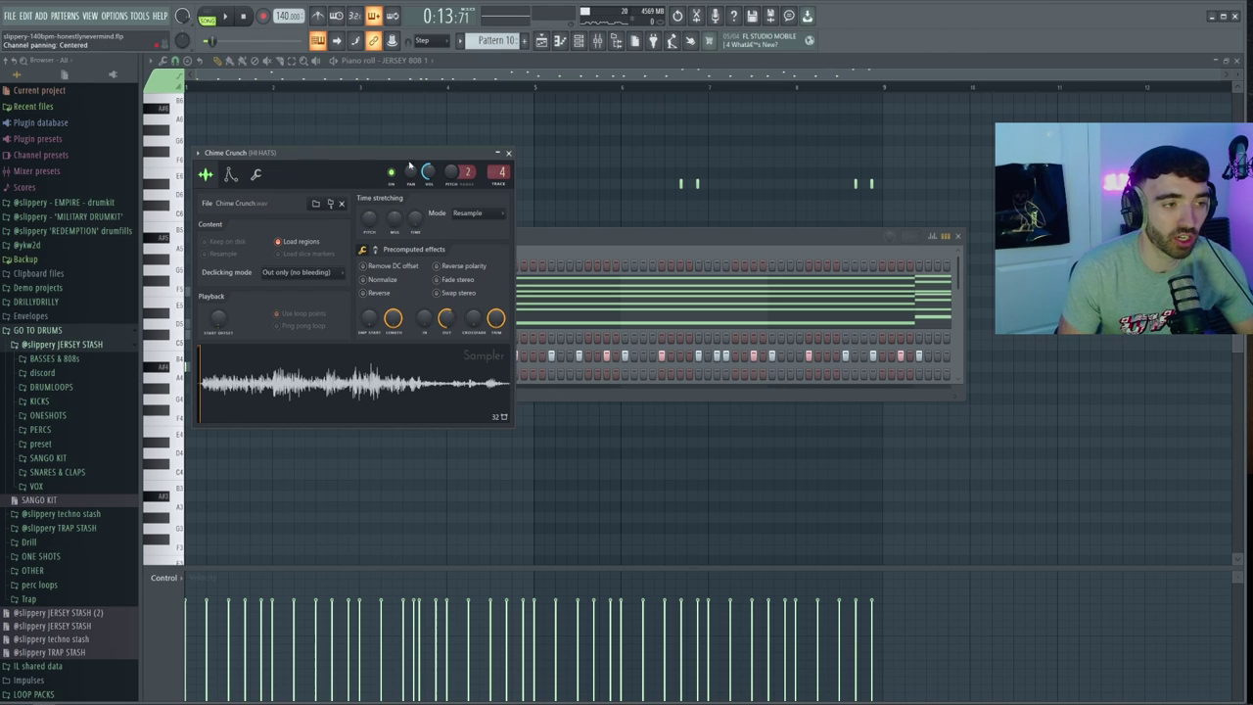
pyautogui.click(510, 154)
pyautogui.press('F6')
pyautogui.press('space')
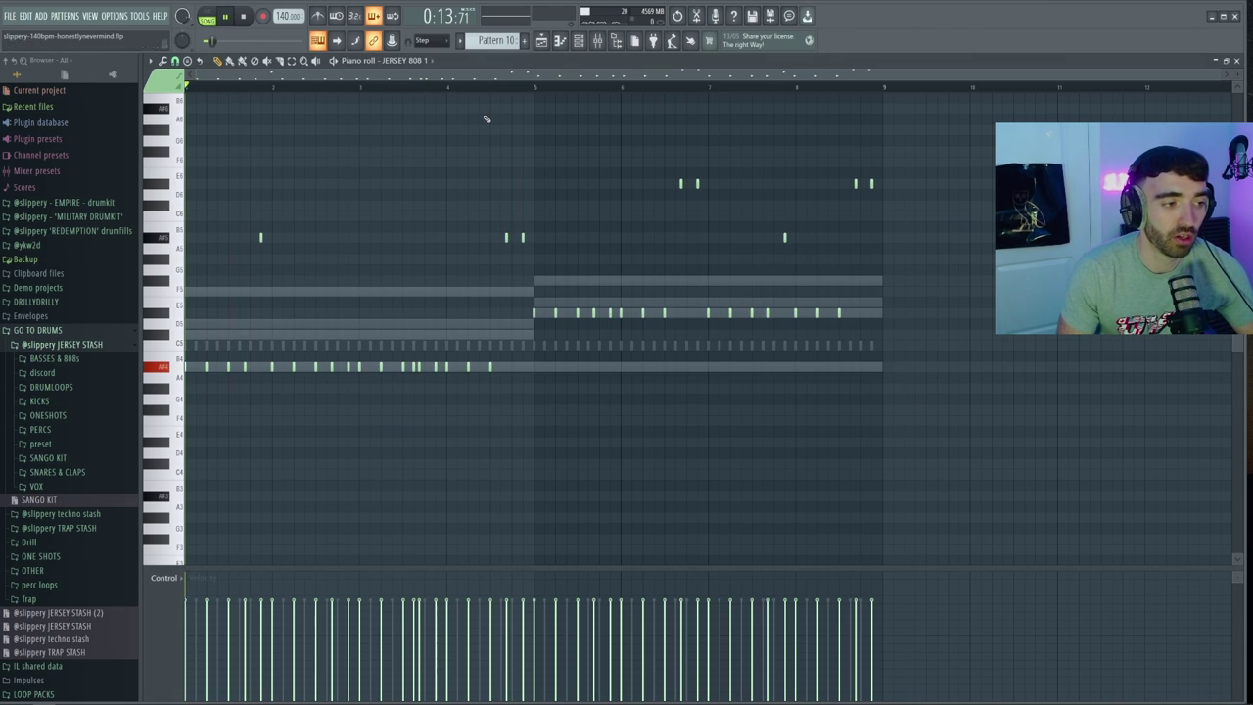
# Step: Select all Chime Crunch hi-hat notes in the piano roll and apply a piano roll tool to them
pyautogui.press('F6')
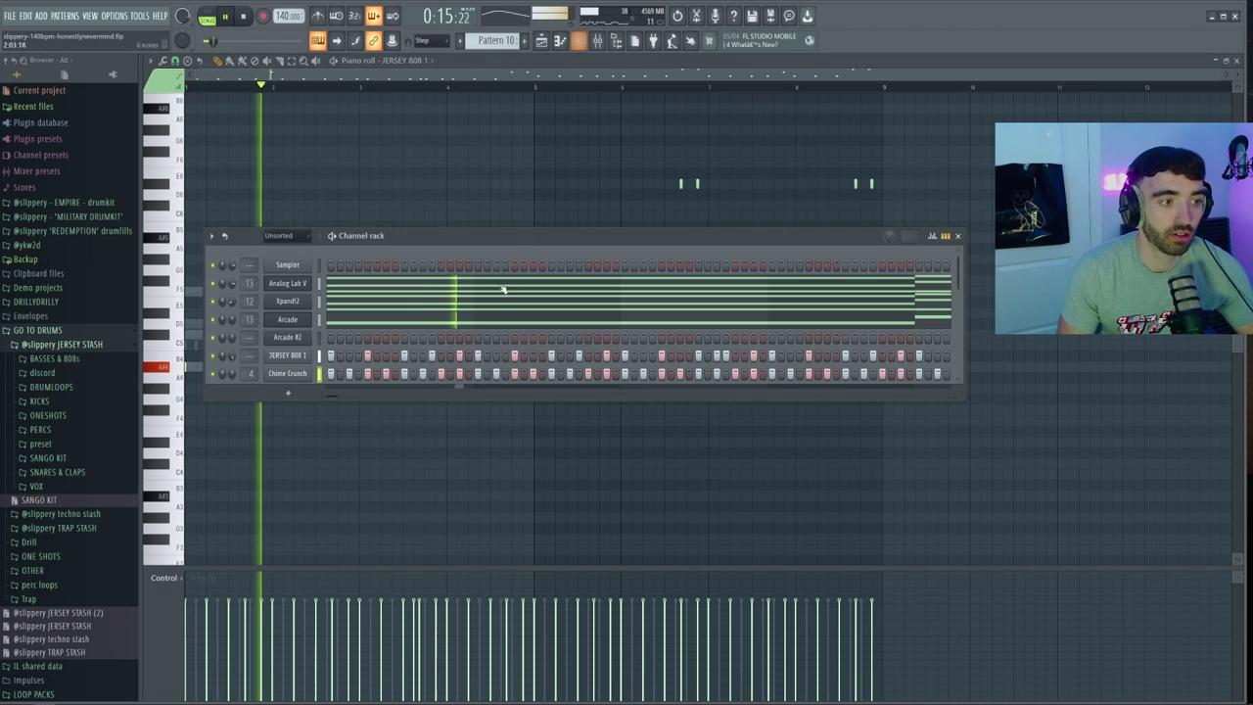
pyautogui.rightClick(316, 367)
pyautogui.click(450, 372)
pyautogui.hotkey('ctrl', 'a')
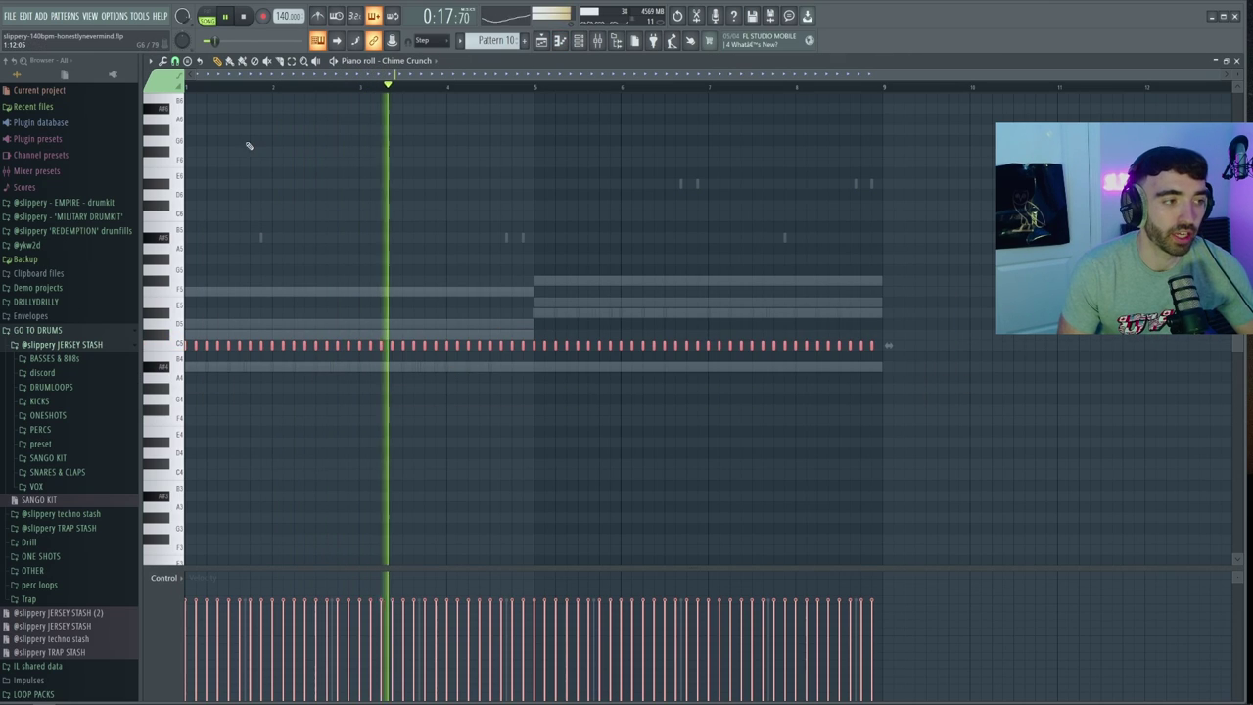
pyautogui.click(162, 61)
pyautogui.click(196, 257)
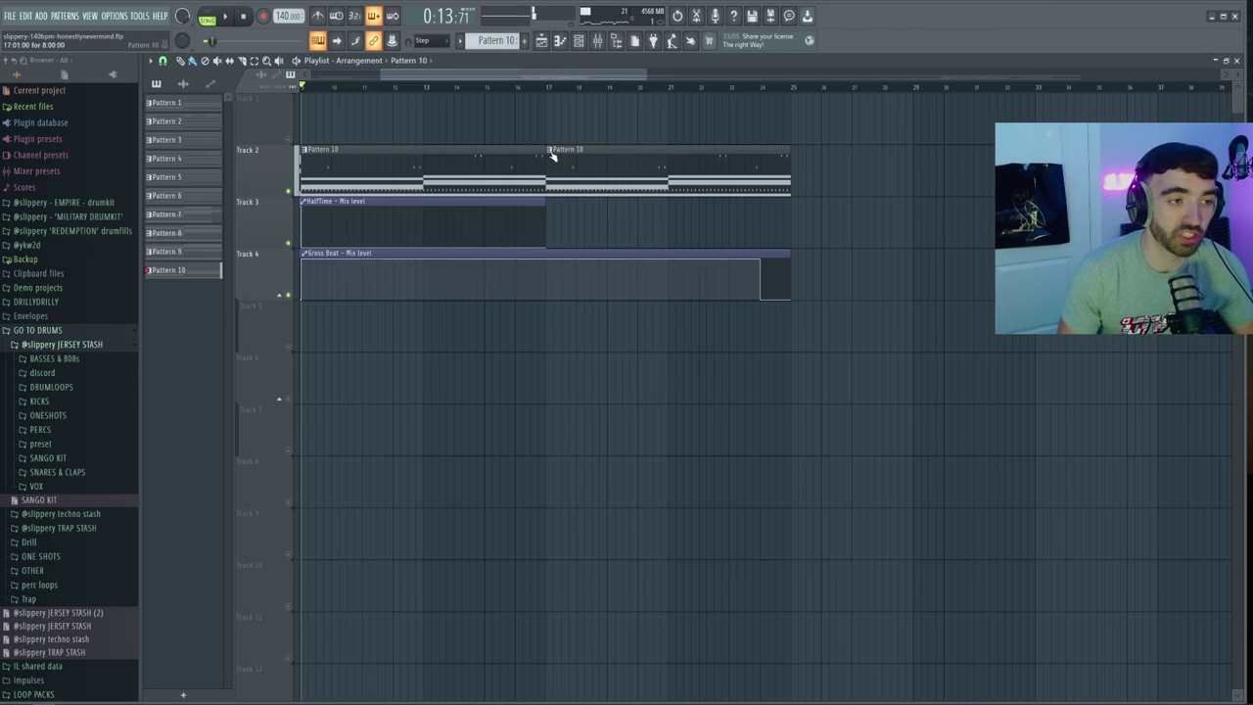
# Step: Make the Pattern 10 clip at bar 17 a unique pattern and open it for editing
pyautogui.rightClick(550, 153)
pyautogui.click(579, 226)
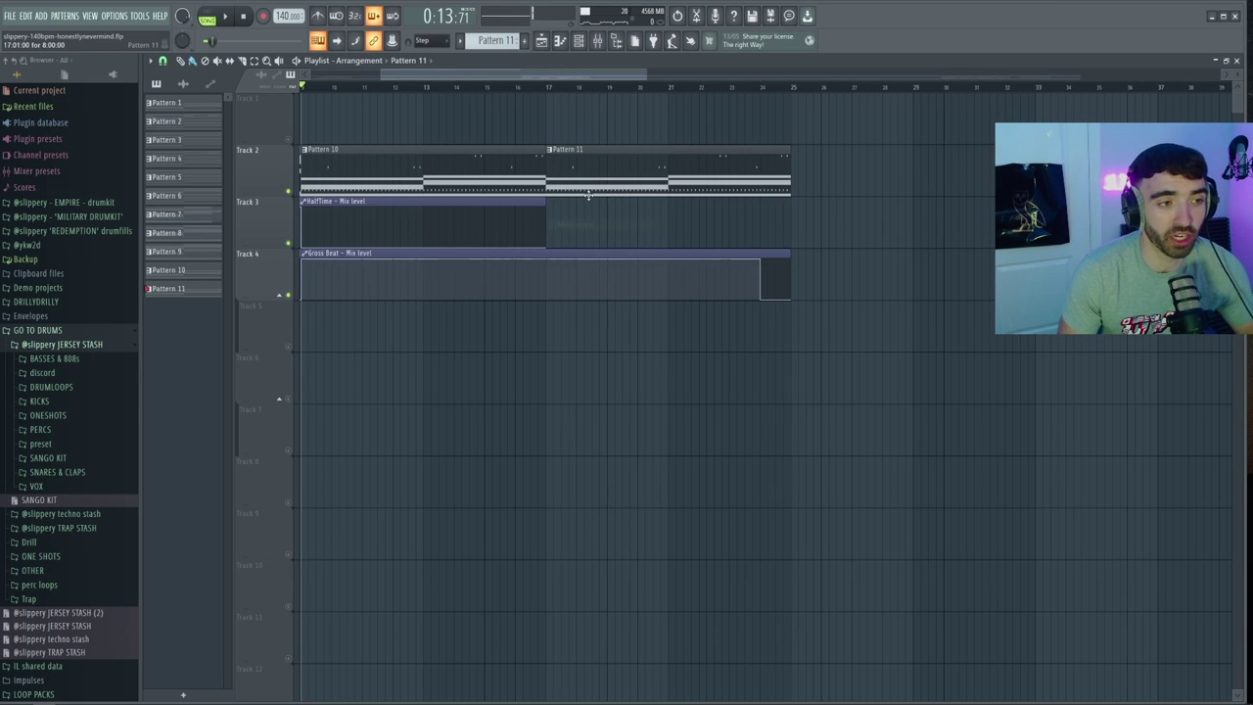
pyautogui.scroll(-1, 595, 180)
pyautogui.doubleClick(587, 174)
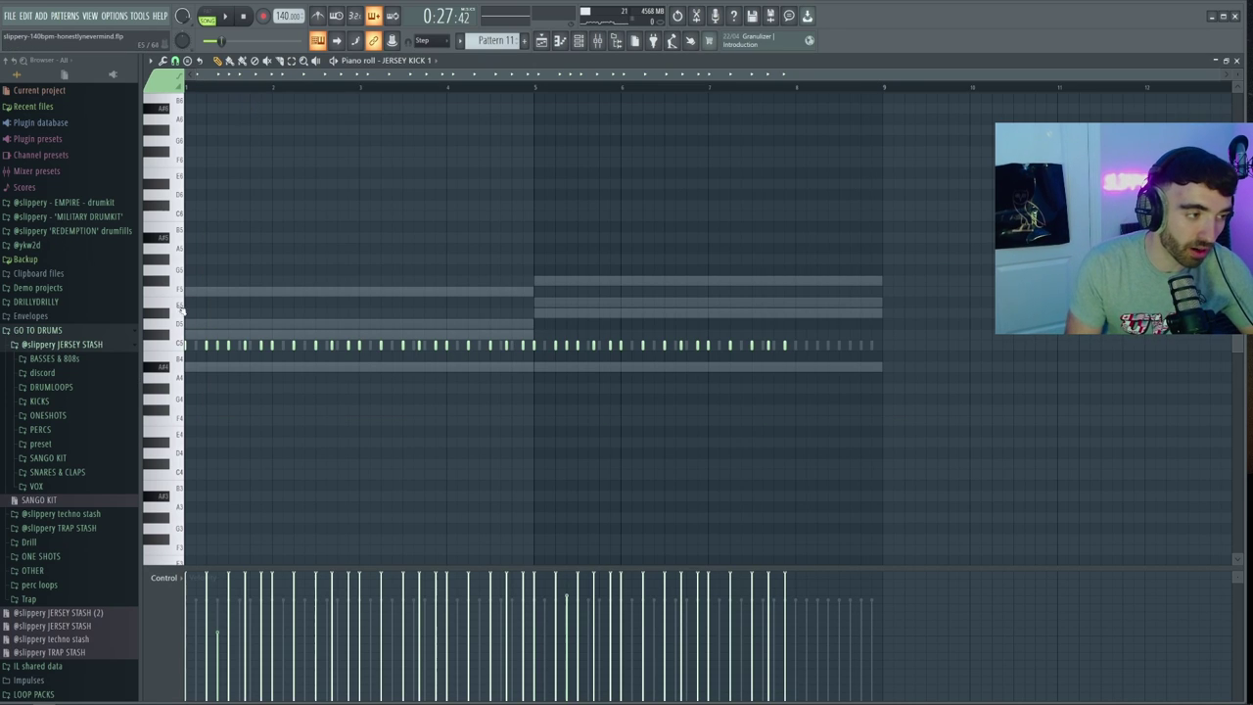
# Step: Examine the JERSEY KICK 1 rhythm in the piano roll up to the end of bar 8
pyautogui.scroll(3, 185, 375)
pyautogui.scroll(-4, 265, 318)
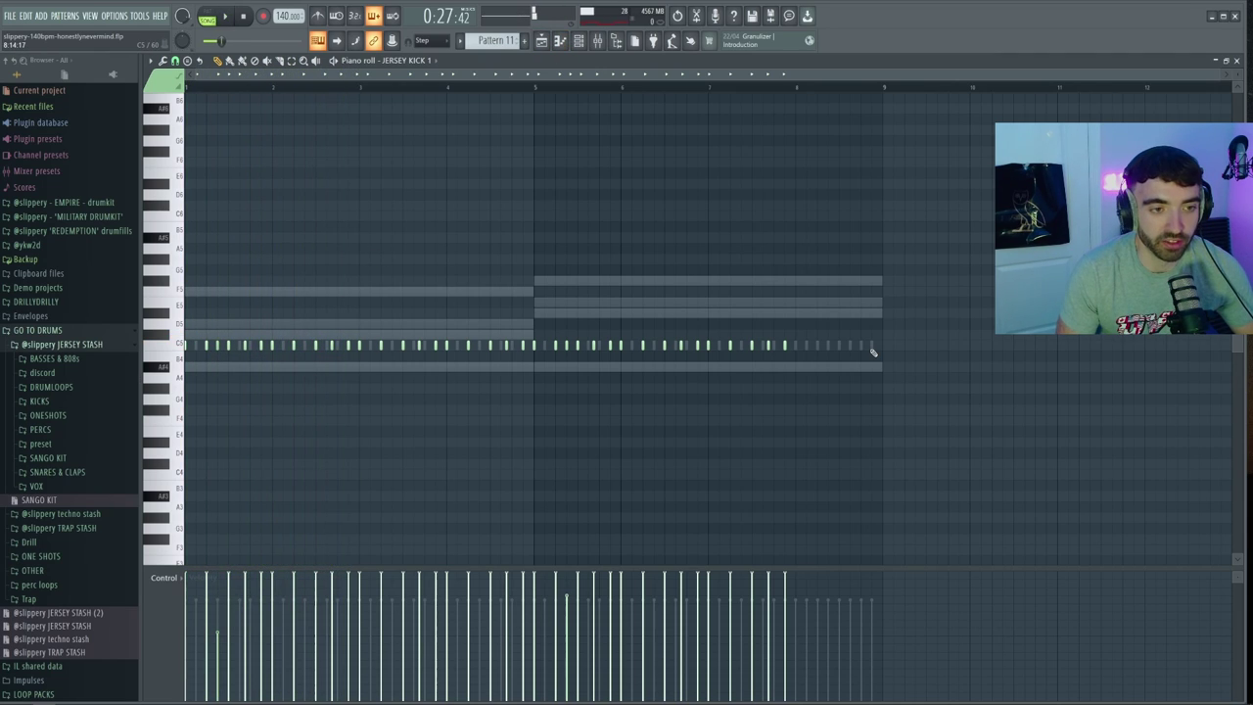
pyautogui.doubleClick(872, 347)
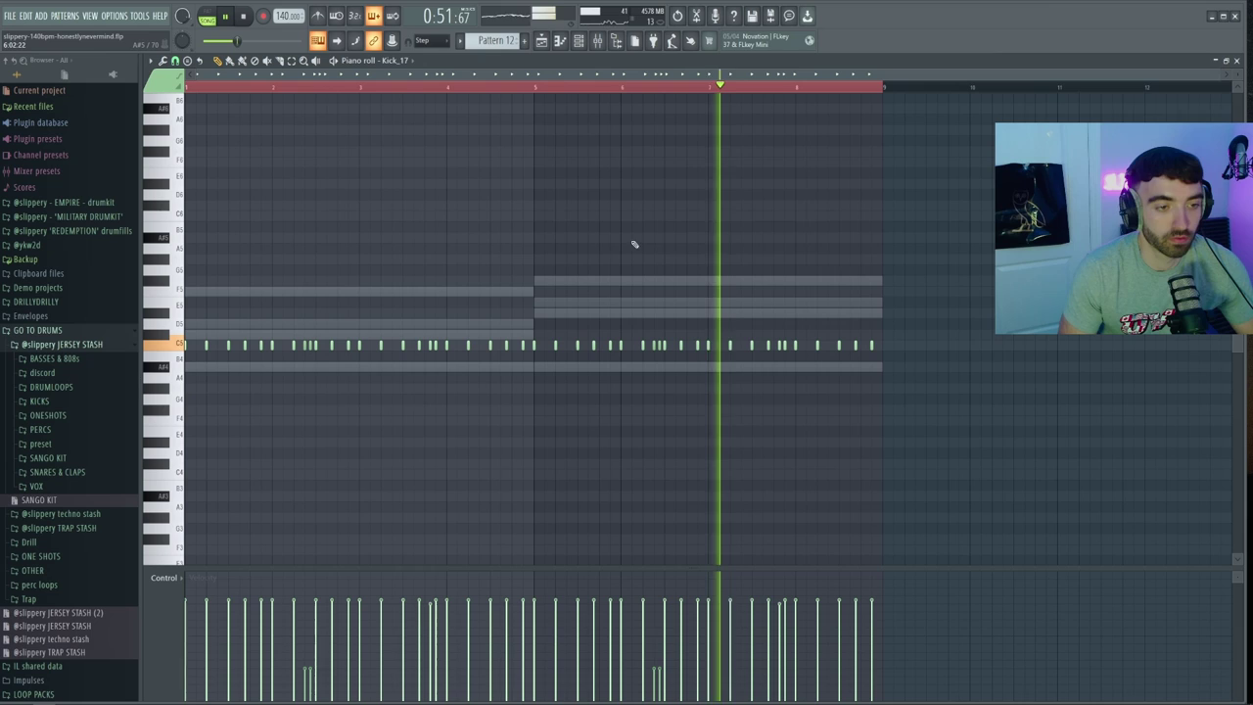
# Step: Return to the playlist and play from bar 25, singling out the two Kit_5_150_BPM_Fmin_-_07_Crowd clips on Track 6
pyautogui.click(542, 41)
pyautogui.click(548, 444)
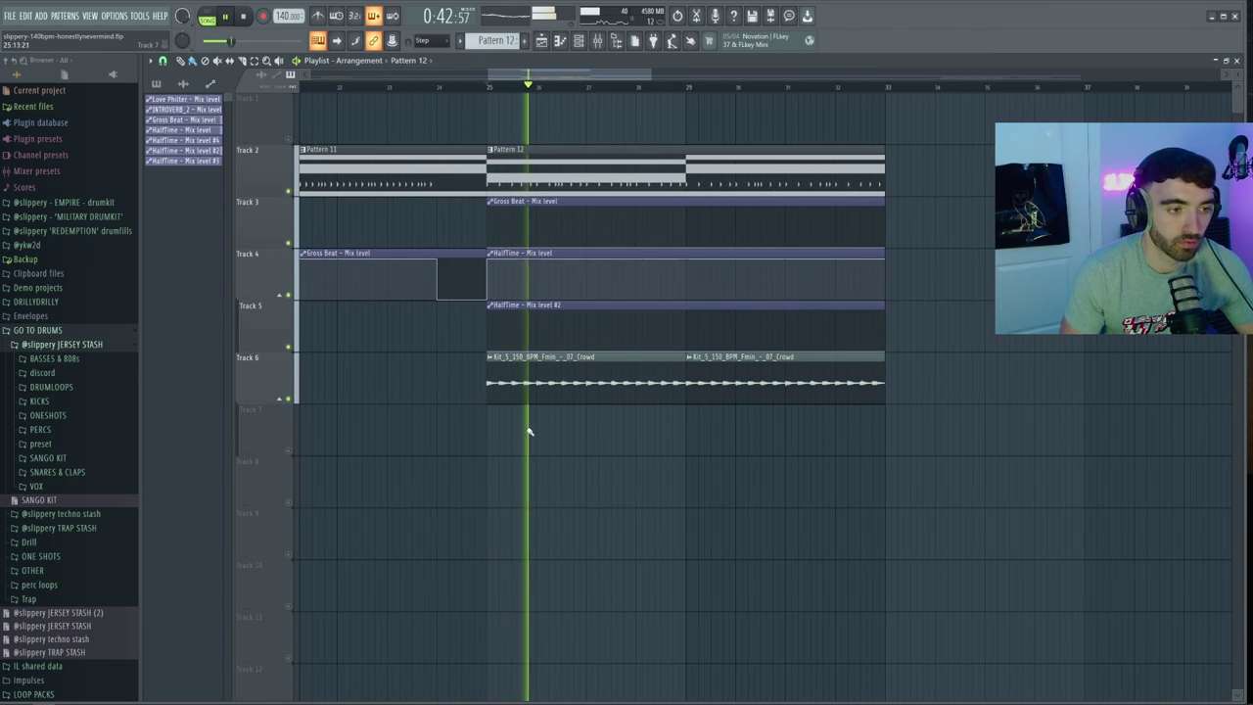
pyautogui.moveTo(714, 394); pyautogui.dragTo(584, 396)
pyautogui.keyDown('ctrl'); pyautogui.click(633, 428); pyautogui.keyUp('ctrl')
pyautogui.moveTo(722, 395); pyautogui.dragTo(587, 402)
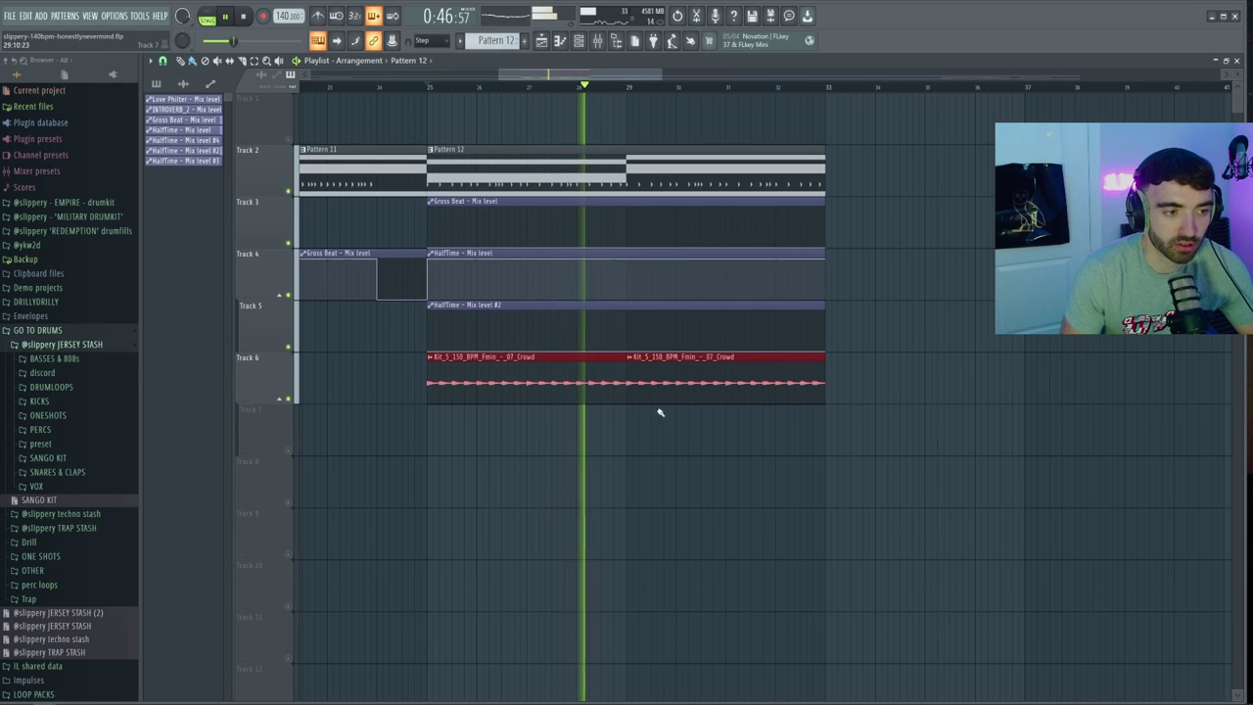
pyautogui.keyDown('ctrl'); pyautogui.click(660, 415); pyautogui.keyUp('ctrl')
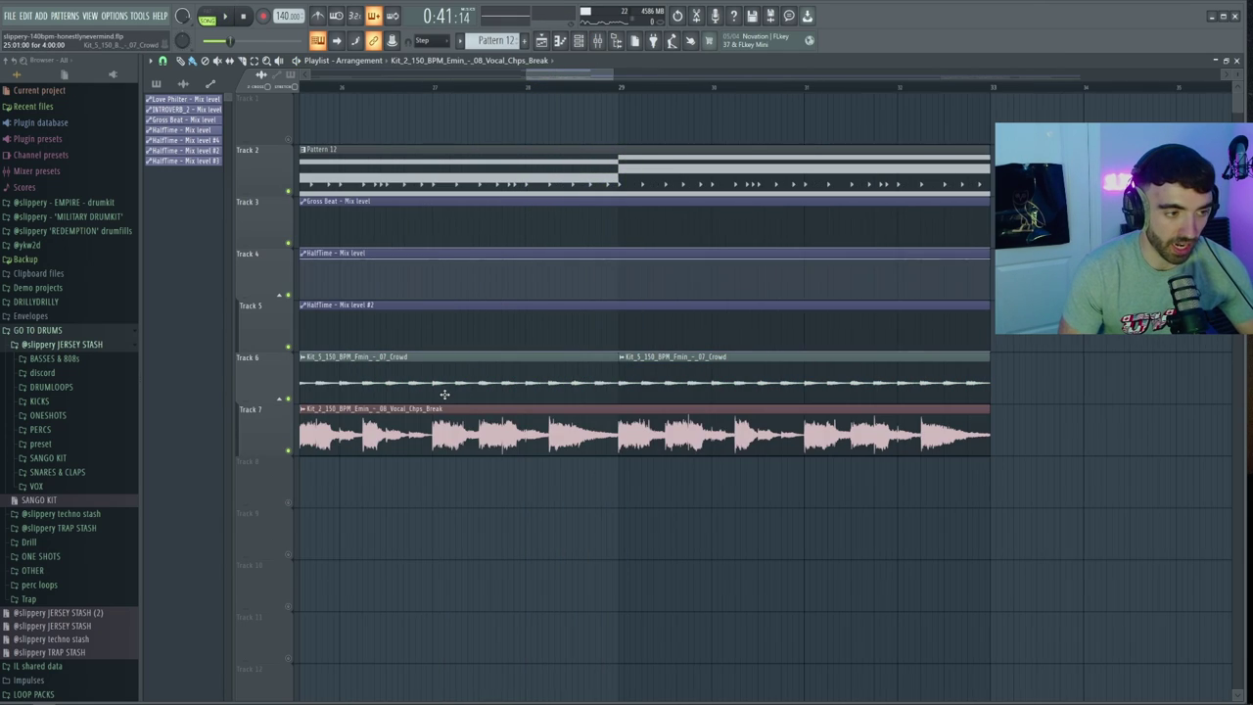
# Step: Cut bar 26 out of the Kit_2_150_BPM_Emin_-_08_Vocal_Chps_Break clip on Track 7 and play the section
pyautogui.scroll(-3, 441, 419)
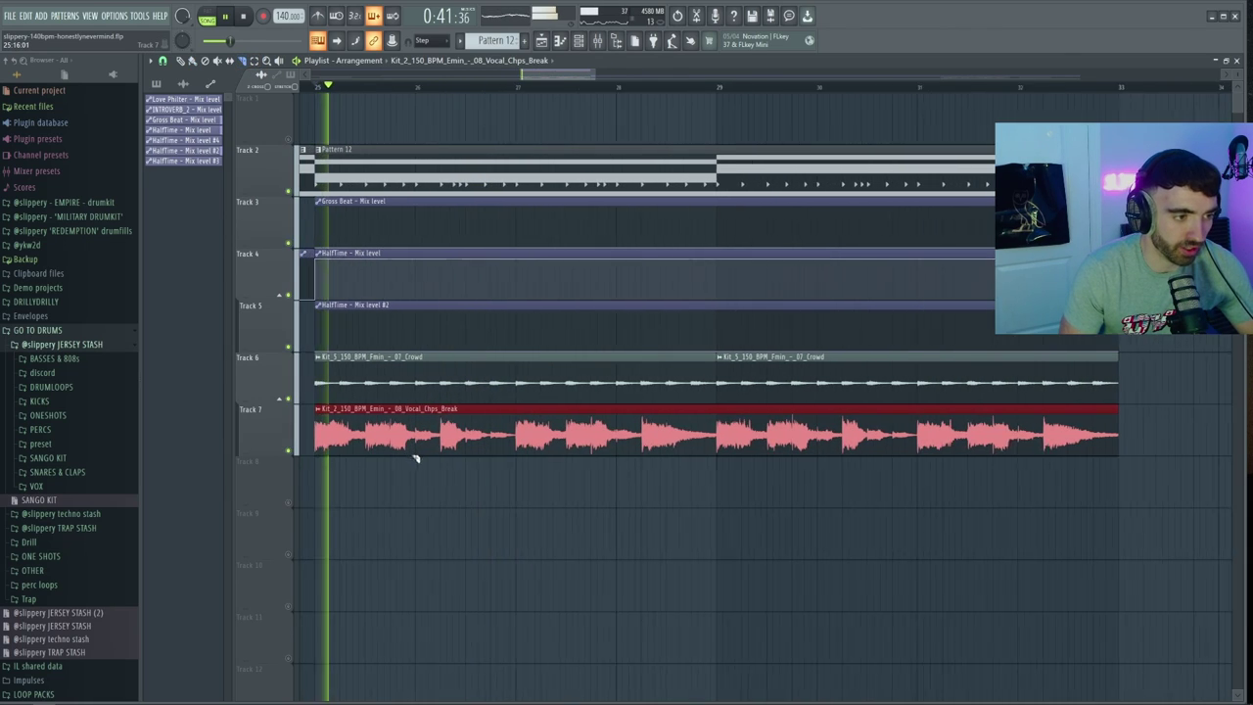
pyautogui.press('space')
pyautogui.moveTo(422, 450); pyautogui.dragTo(525, 432)
pyautogui.press('space')
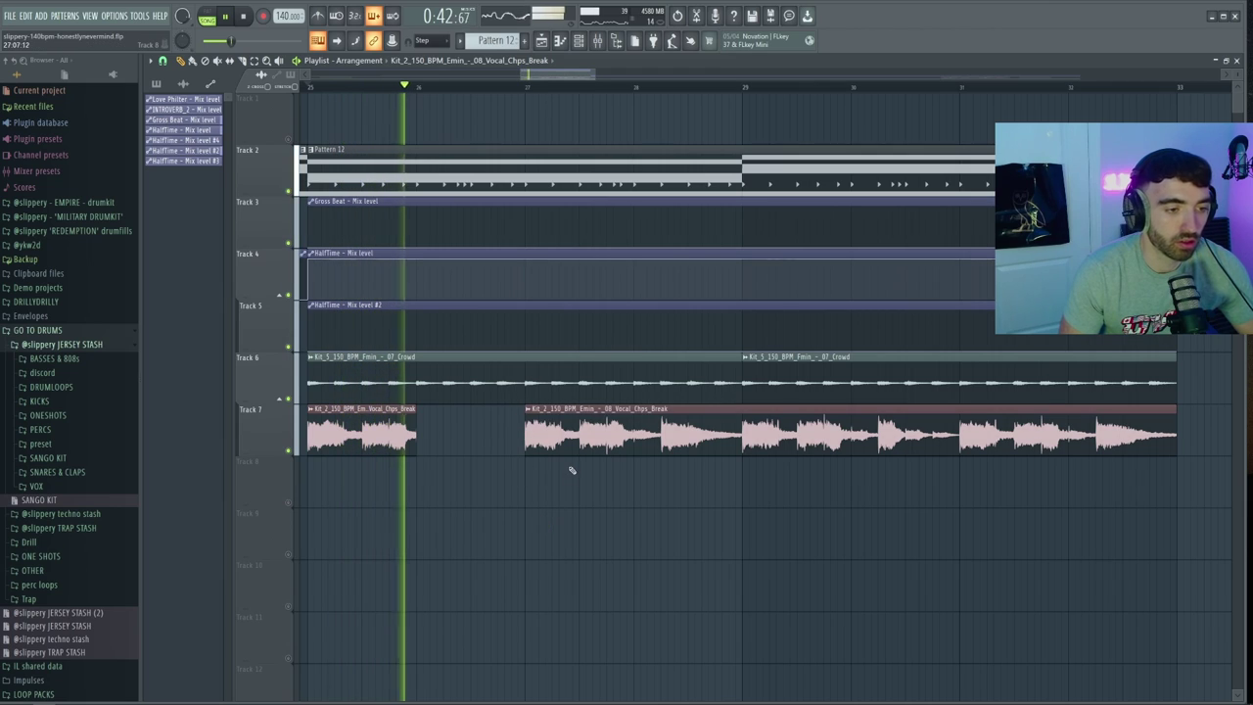
# Step: Slice the longer vocal chops clip on Track 7 at bar 30 and switch back to the Draw tool
pyautogui.scroll(-2, 607, 551)
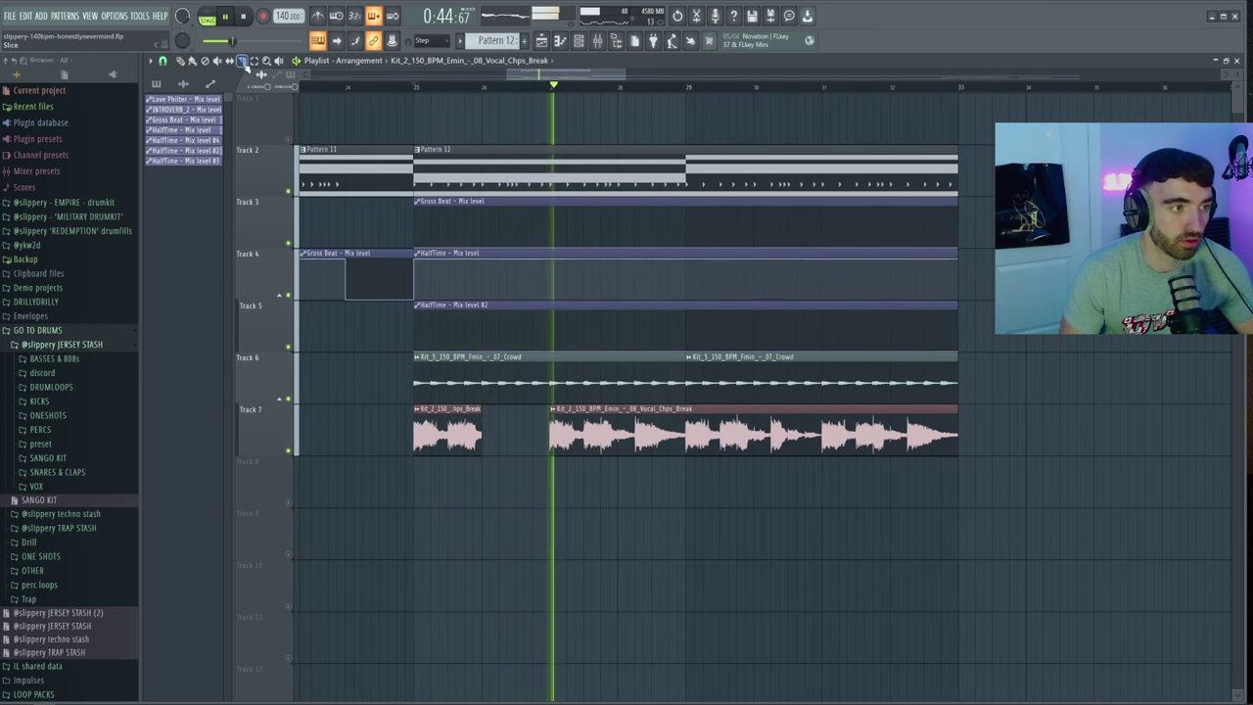
pyautogui.moveTo(754, 421); pyautogui.dragTo(752, 505)
pyautogui.click(182, 61)
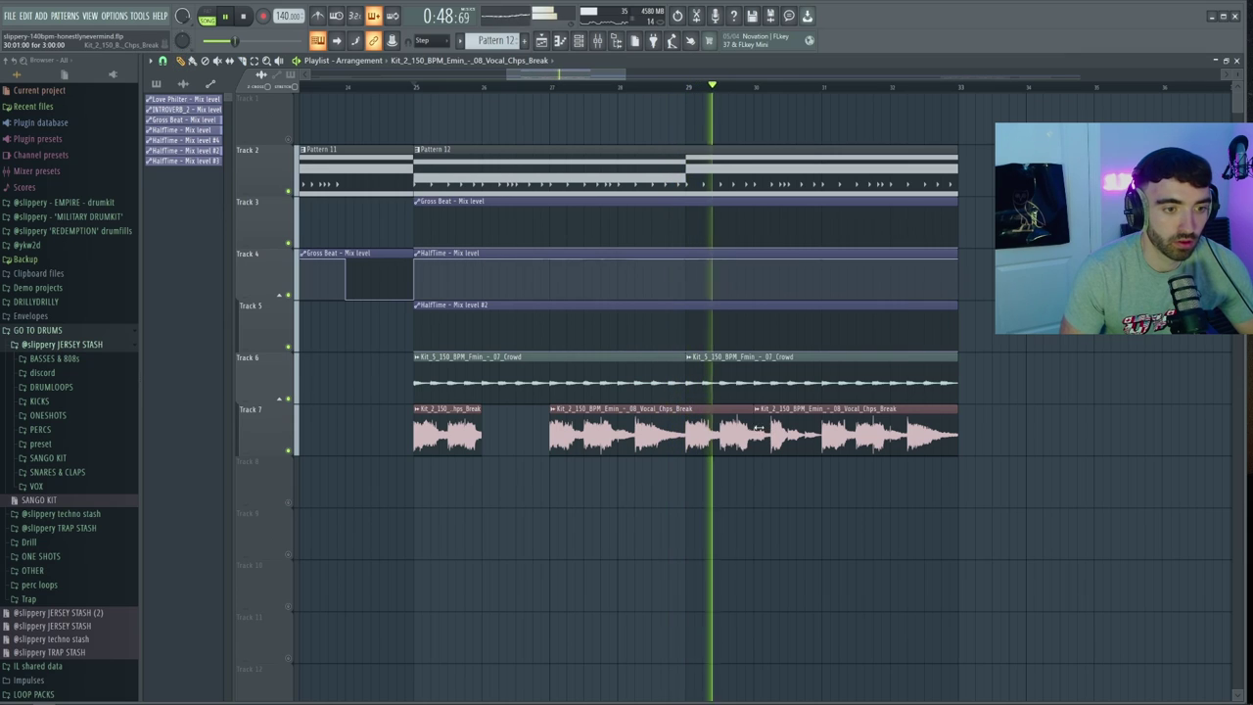
# Step: Trim the last vocal chops clip on Track 7 to start at bar 31 and place Base_5 at bar 30 on Track 8
pyautogui.moveTo(754, 431); pyautogui.dragTo(821, 429)
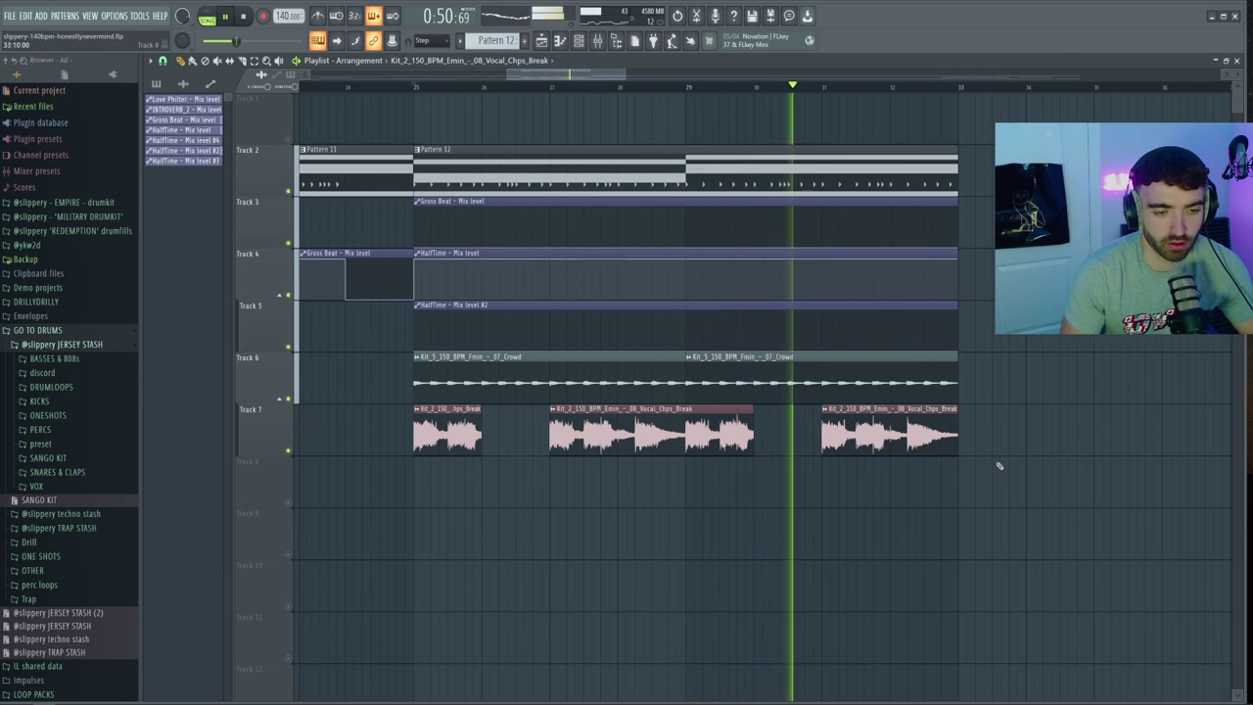
pyautogui.scroll(-3, 1013, 468)
pyautogui.scroll(2, 1026, 470)
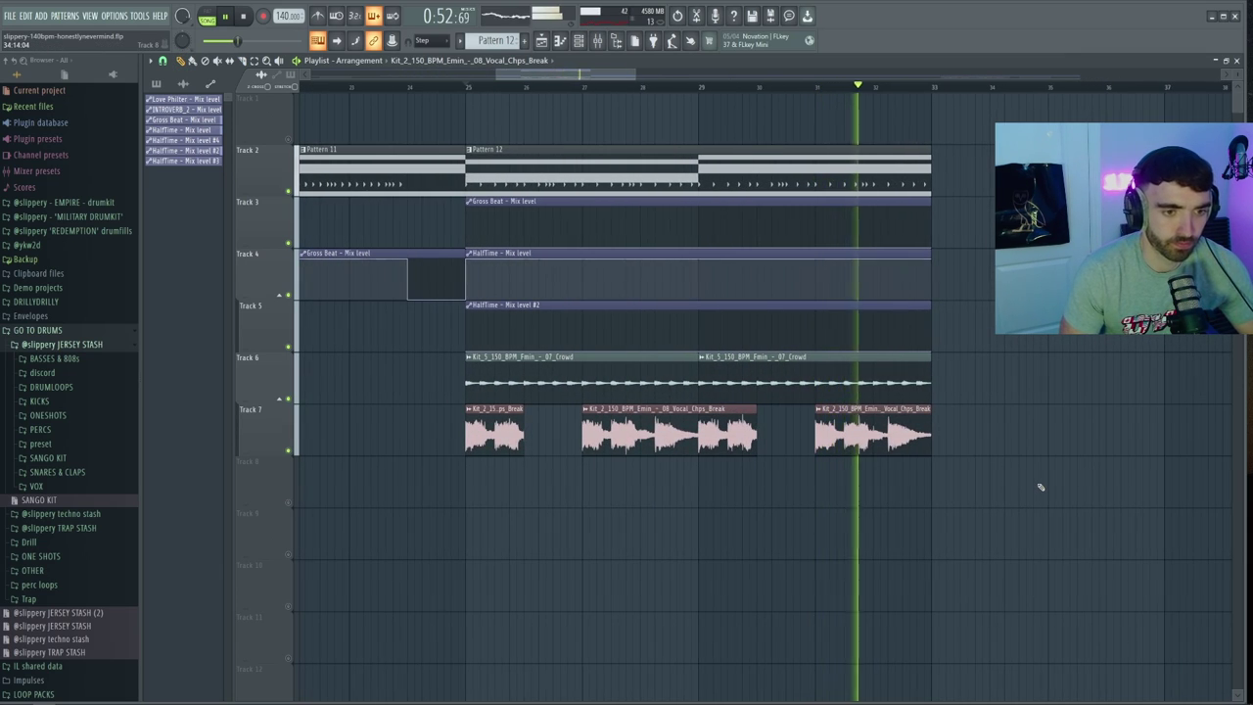
pyautogui.keyDown('ctrl'); pyautogui.scroll(1, 1036, 487); pyautogui.keyUp('ctrl')
pyautogui.keyDown('ctrl'); pyautogui.scroll(-2, 1044, 492); pyautogui.keyUp('ctrl')
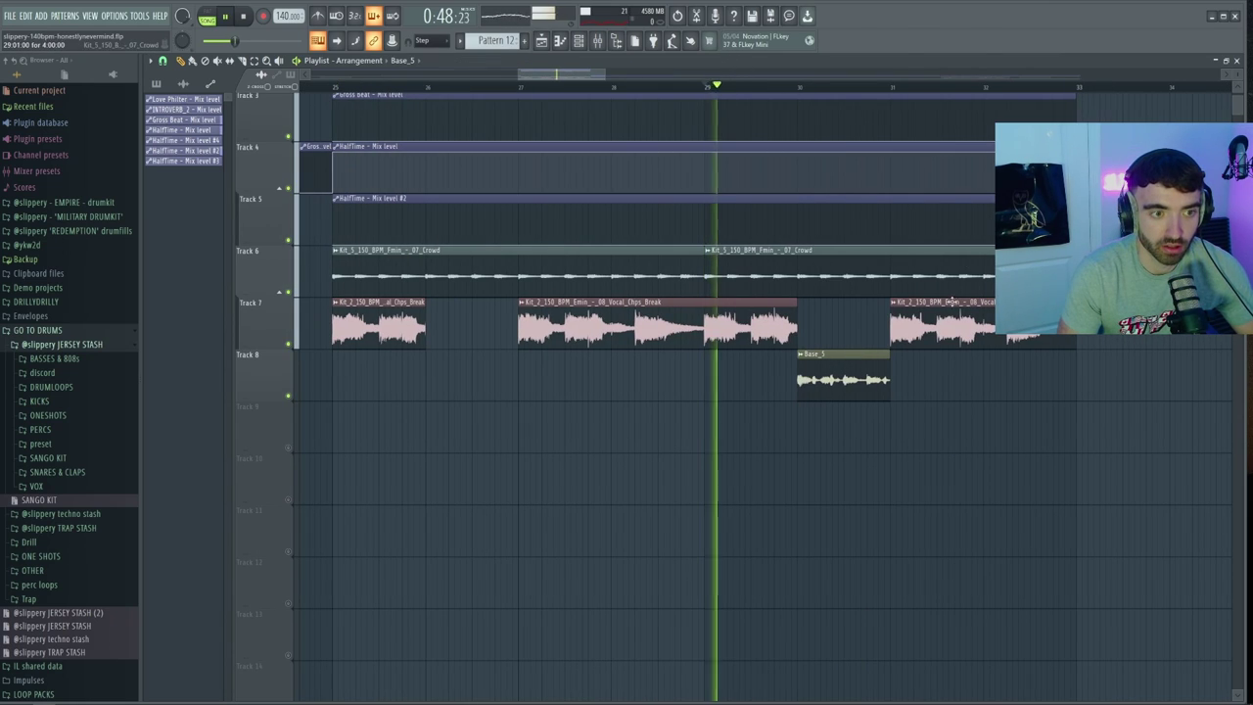
# Step: Lay Sango_Clap_1 hits on Track 9, two in bar 25 and three in bar 27, and repeat the pattern from bar 29
pyautogui.keyDown('ctrl'); pyautogui.scroll(-3, 1044, 439); pyautogui.keyUp('ctrl')
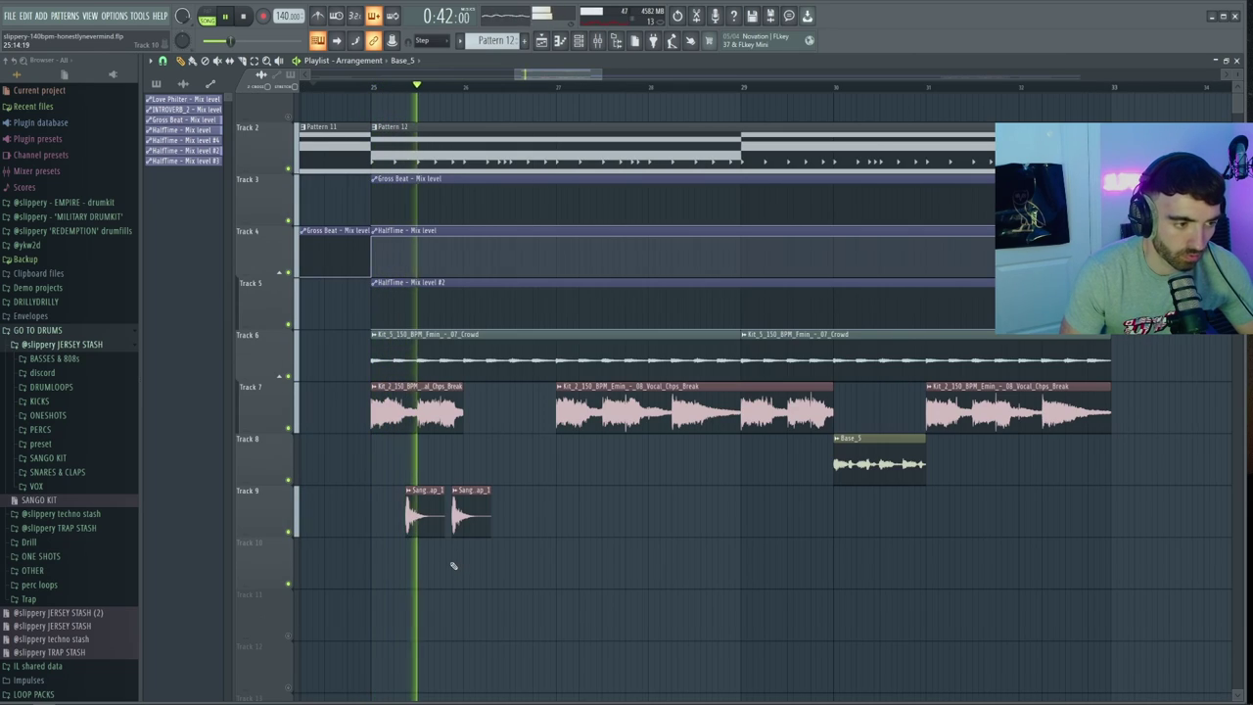
pyautogui.moveTo(503, 510)
pyautogui.keyDown('ctrl'); pyautogui.mouseDown()
pyautogui.moveTo(378, 517)
pyautogui.moveTo(608, 495)
pyautogui.moveTo(594, 502)
pyautogui.mouseUp(); pyautogui.keyUp('ctrl')
pyautogui.rightClick(638, 531)
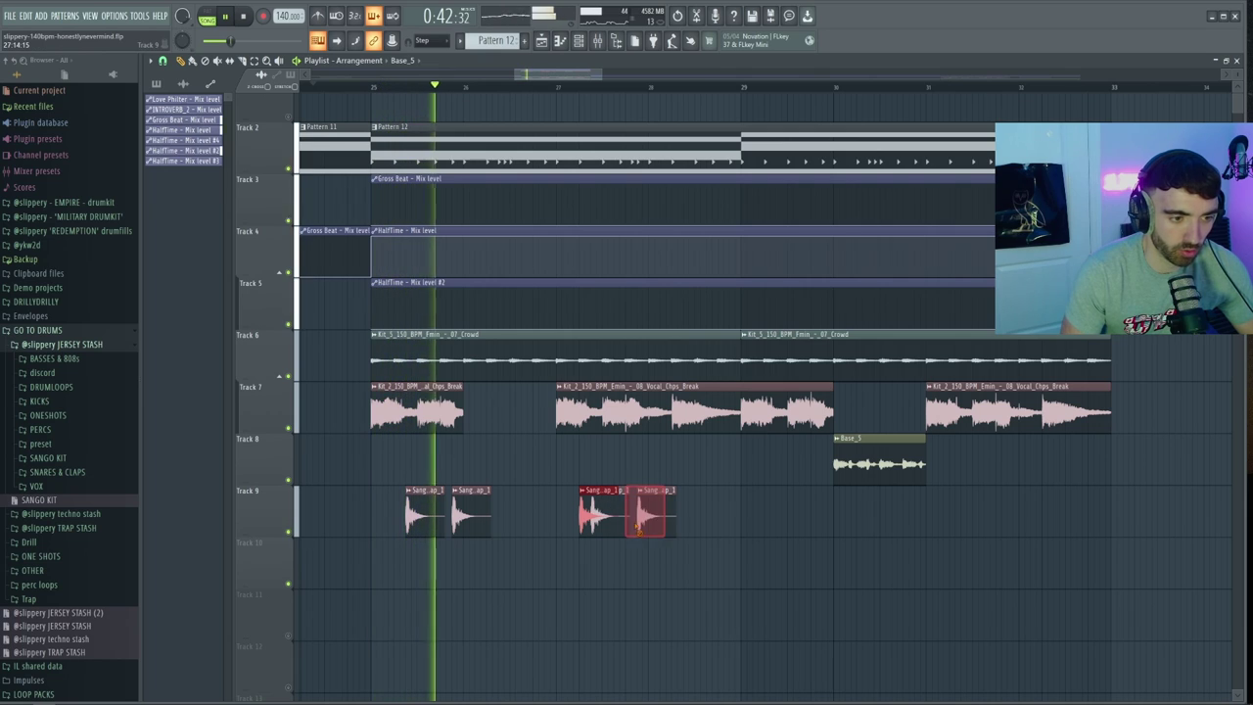
pyautogui.keyDown('ctrl'); pyautogui.scroll(-2, 641, 540); pyautogui.keyUp('ctrl')
pyautogui.keyDown('ctrl'); pyautogui.click(633, 590); pyautogui.keyUp('ctrl')
pyautogui.keyDown('ctrl'); pyautogui.scroll(2, 647, 579); pyautogui.keyUp('ctrl')
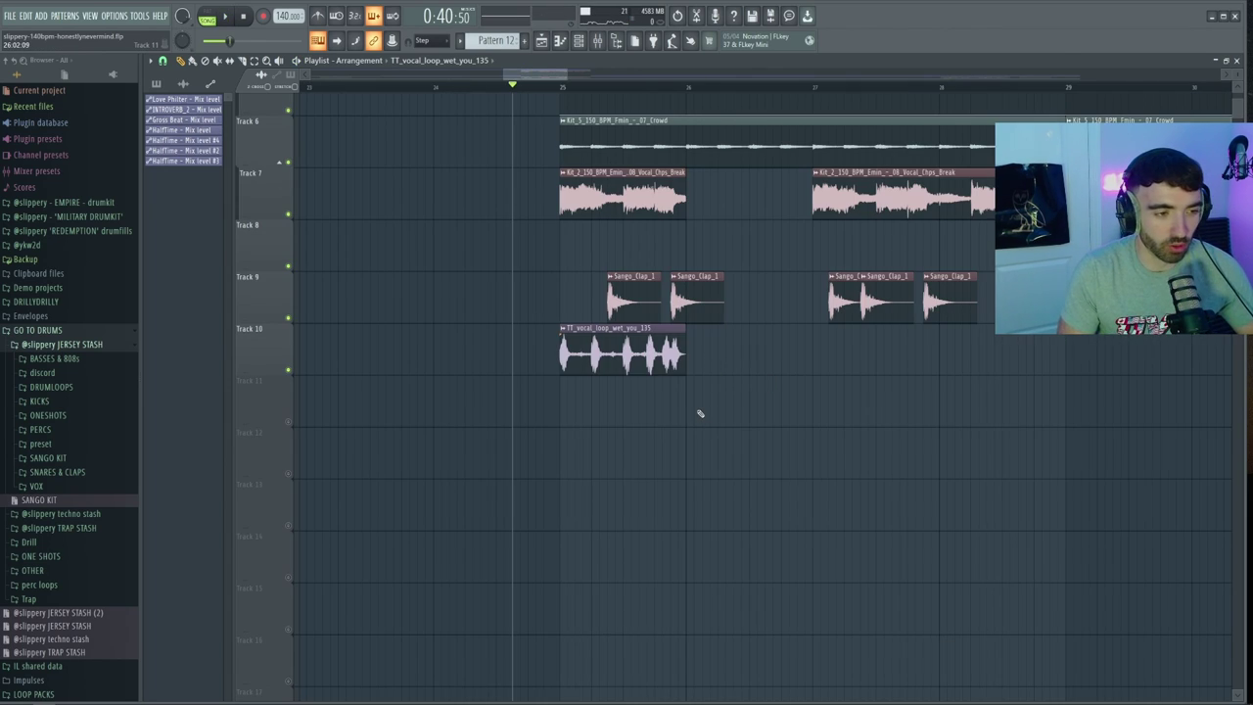
# Step: Duplicate the TT_vocal_loop_wet_you_135 clip on Track 10 to bar 26 and delete the one at bar 25
pyautogui.press('space')
pyautogui.scroll(3, 722, 417)
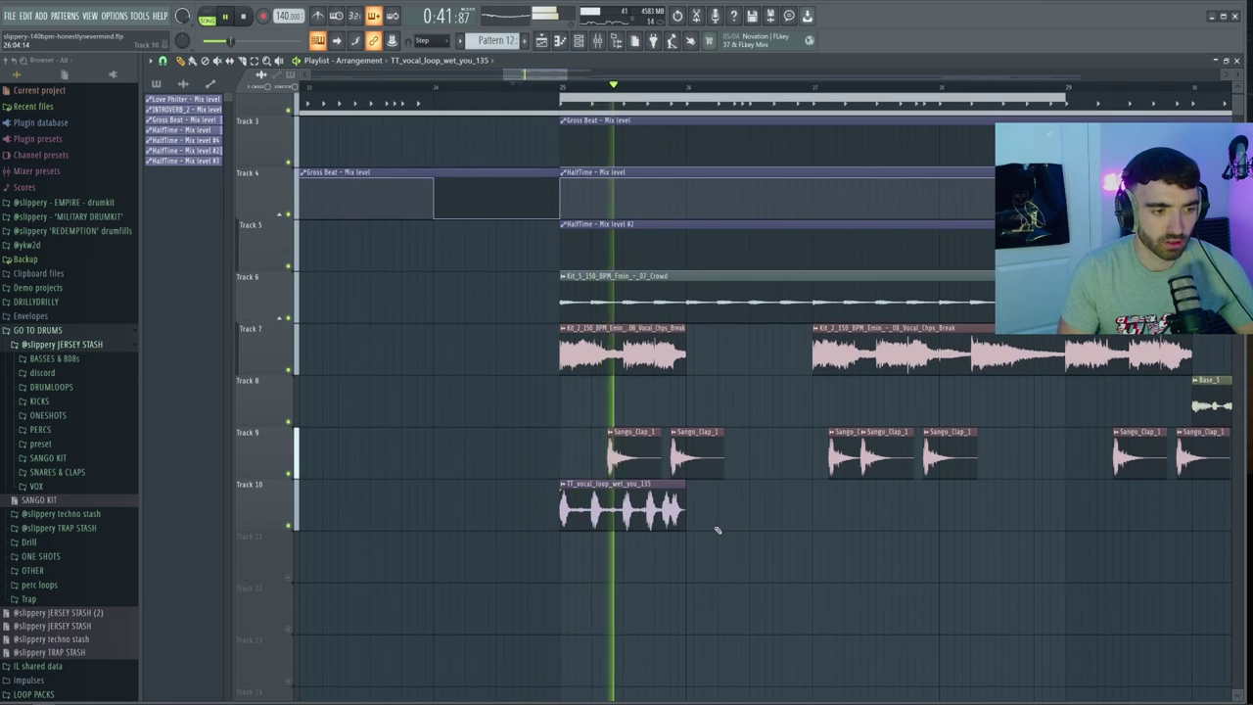
pyautogui.keyDown('ctrl'); pyautogui.scroll(-1, 718, 531); pyautogui.keyUp('ctrl')
pyautogui.press('space')
pyautogui.keyDown('ctrl'); pyautogui.moveTo(707, 529); pyautogui.dragTo(638, 500); pyautogui.keyUp('ctrl')
pyautogui.hotkey('ctrl', 'b')
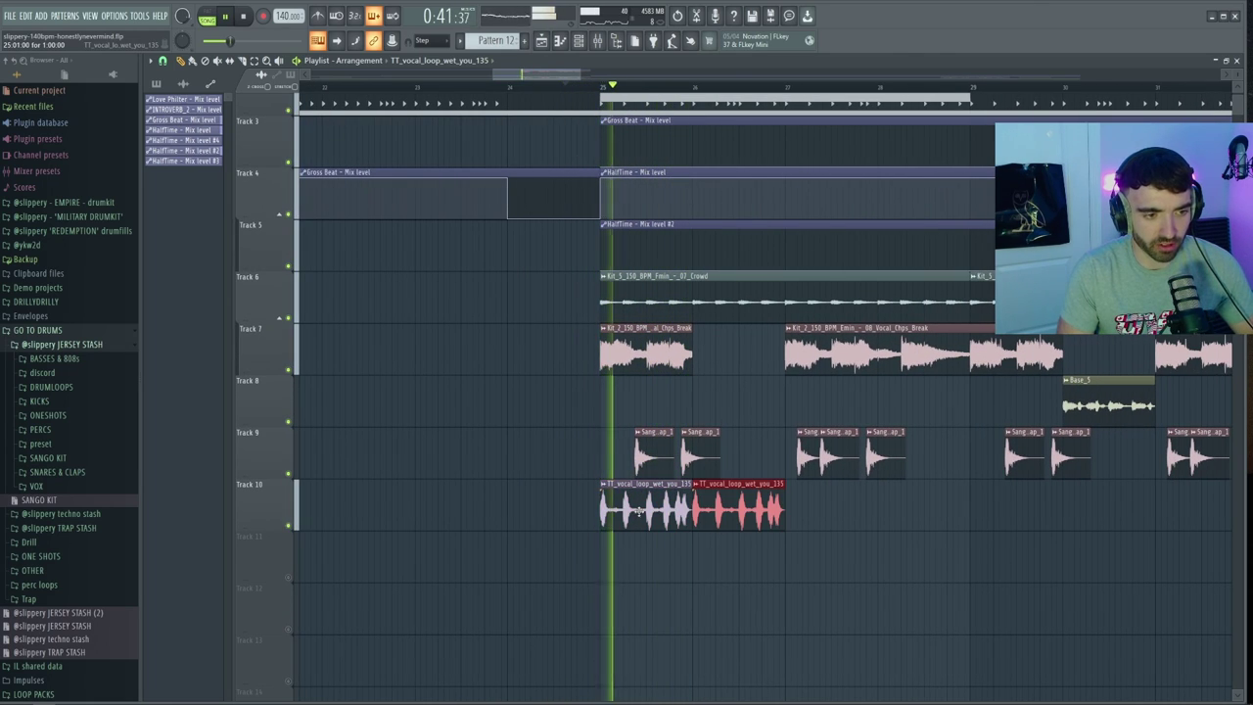
pyautogui.rightClick(679, 521)
pyautogui.press('space')
pyautogui.press('space')
pyautogui.scroll(-2, 748, 537)
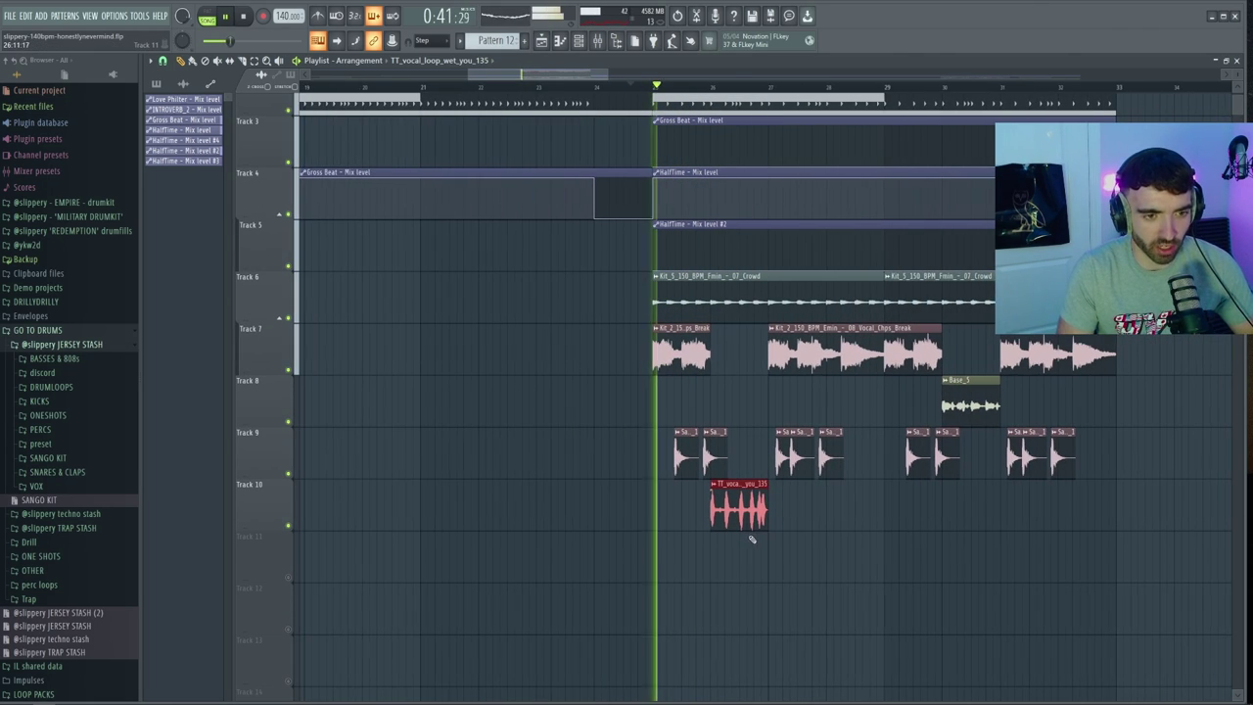
# Step: Duplicate the bar 26 TT_vocal_loop_wet_you_135 clip along Track 10 to bar 28, removing the copy at bar 27
pyautogui.moveTo(770, 511)
pyautogui.mouseDown()
pyautogui.moveTo(796, 520)
pyautogui.moveTo(813, 508)
pyautogui.moveTo(746, 507)
pyautogui.mouseUp()
pyautogui.hotkey('ctrl', 'b')
pyautogui.hotkey('ctrl', 'b')
pyautogui.rightClick(797, 514)
# Step: Repeat the TT_vocal_loop_wet_you_135 clip in bars 31 and 32 of Track 10, leaving bars 29 and 30 empty
pyautogui.hotkey('ctrl', 'b')
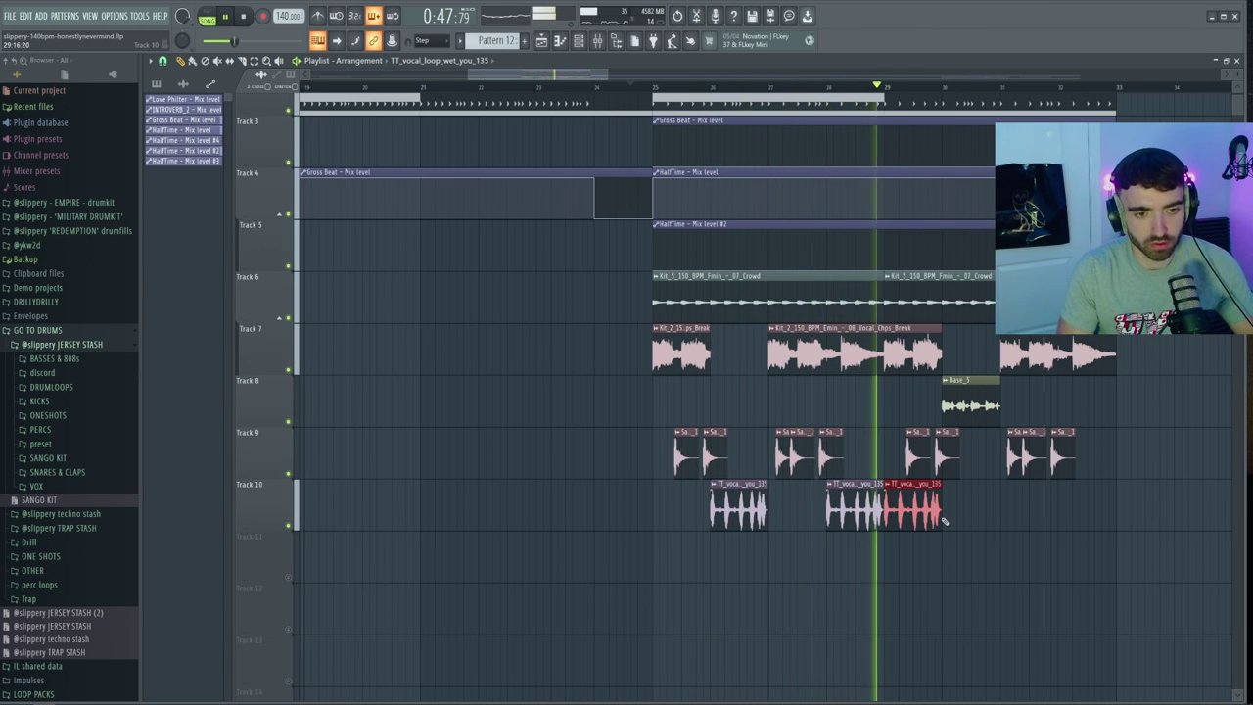
pyautogui.hotkey('ctrl', 'b')
pyautogui.scroll(-2, 976, 552)
pyautogui.rightClick(799, 509)
pyautogui.keyDown('ctrl'); pyautogui.moveTo(909, 573); pyautogui.dragTo(858, 509); pyautogui.keyUp('ctrl')
pyautogui.hotkey('ctrl', 'b')
pyautogui.hotkey('ctrl', 'b')
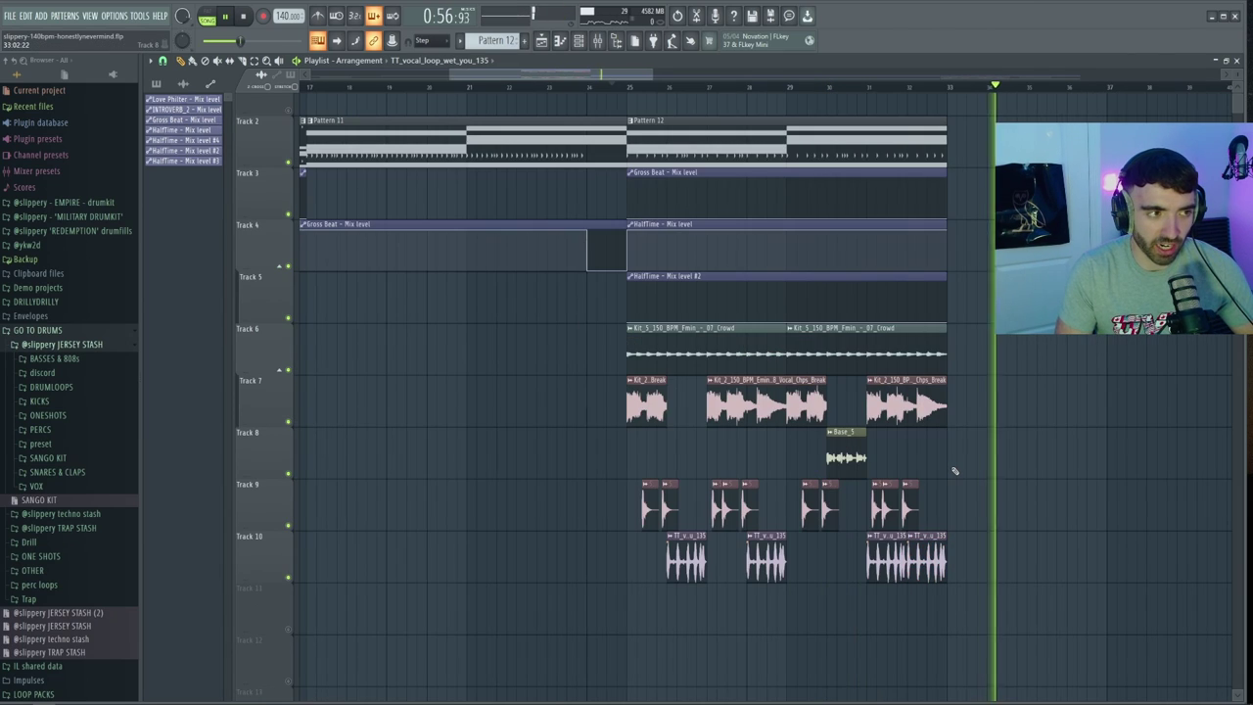
# Step: Extend the arrangement on Track 2 with Pattern 10 at bar 33, Pattern 11 at bar 41 and Pattern 9 at bar 49
pyautogui.scroll(-2, 952, 471)
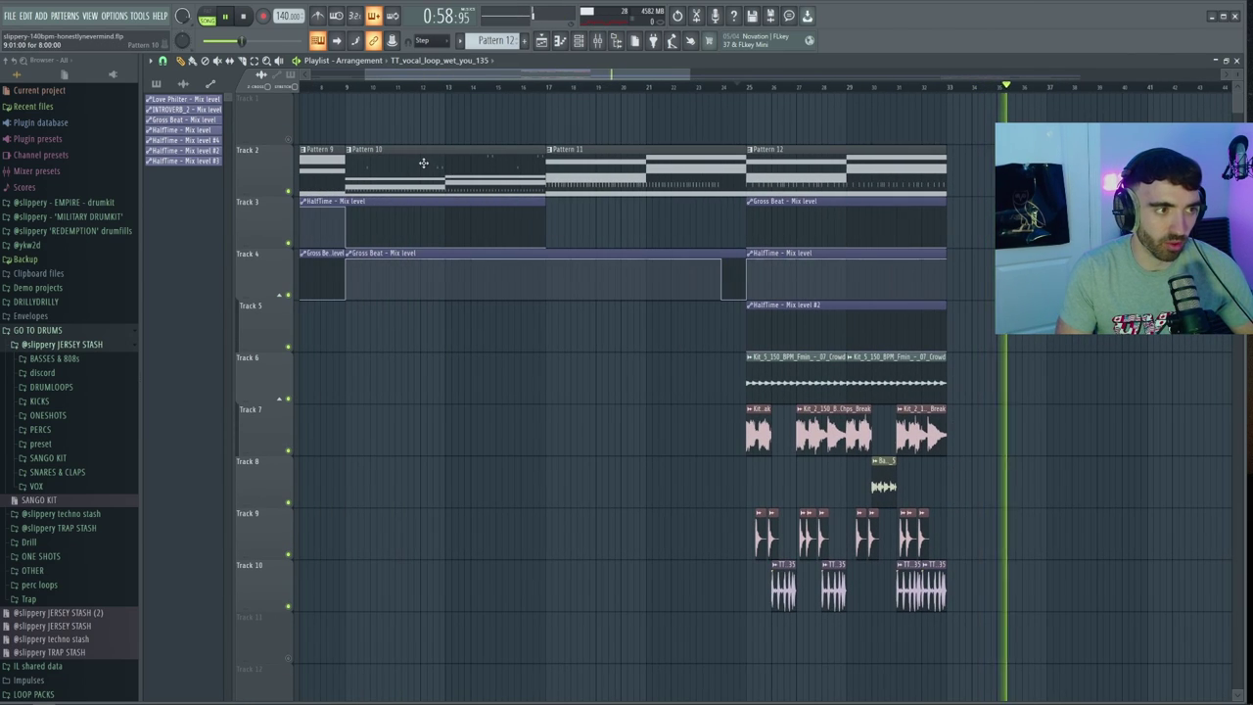
pyautogui.keyDown('ctrl'); pyautogui.scroll(-4, 431, 161); pyautogui.keyUp('ctrl')
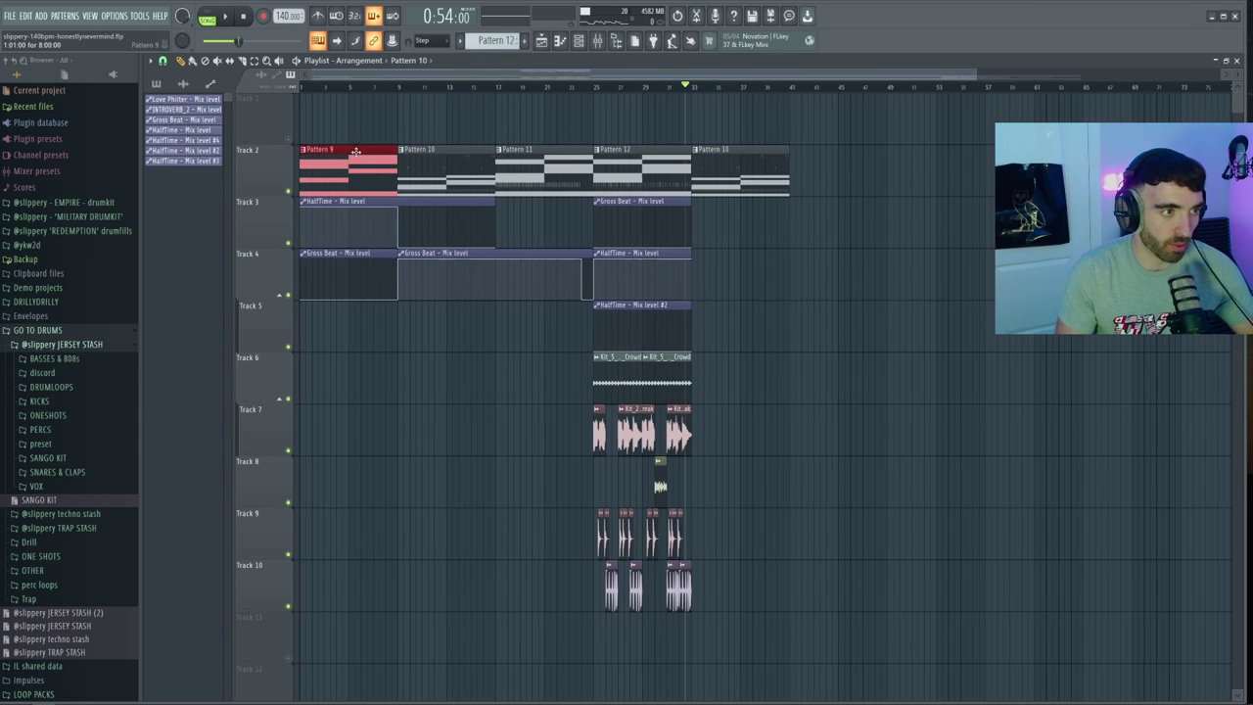
pyautogui.click(513, 130)
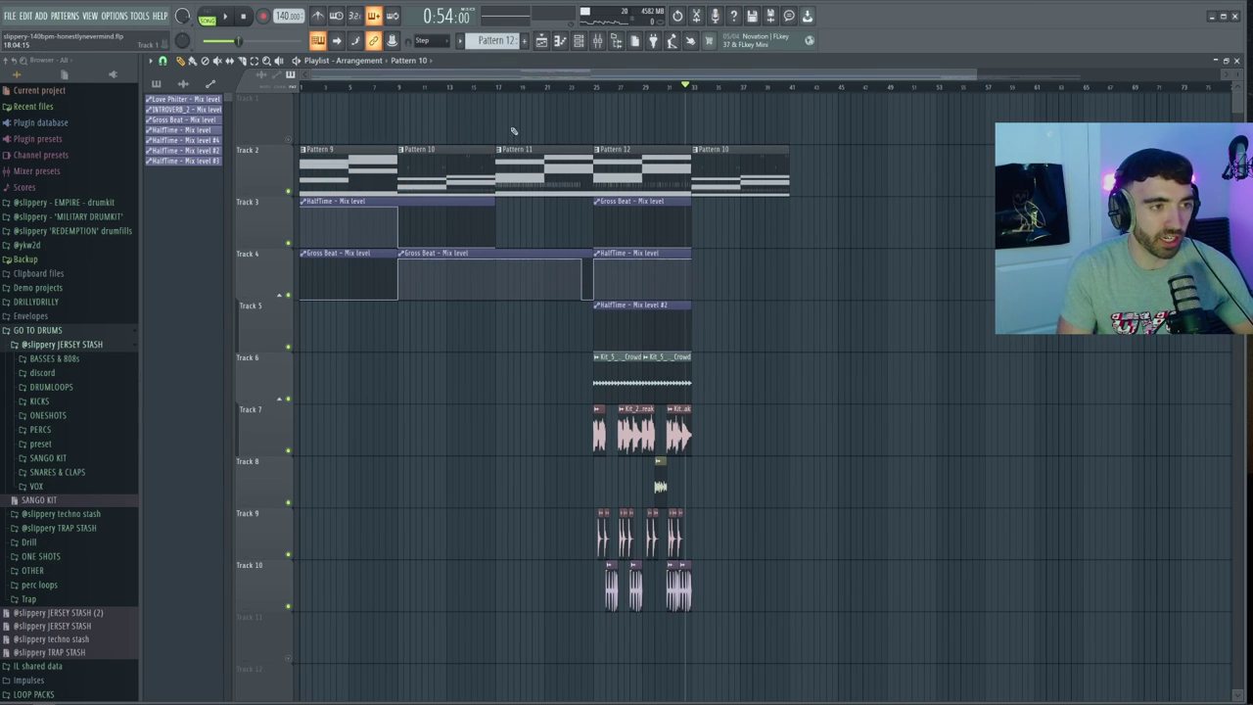
pyautogui.keyDown('ctrl'); pyautogui.moveTo(624, 112); pyautogui.dragTo(648, 534); pyautogui.keyUp('ctrl')
pyautogui.keyDown('ctrl'); pyautogui.keyDown('shift'); pyautogui.moveTo(718, 641); pyautogui.dragTo(588, 298); pyautogui.keyUp('shift'); pyautogui.keyUp('ctrl')
pyautogui.keyDown('ctrl'); pyautogui.keyDown('shift'); pyautogui.moveTo(588, 298); pyautogui.dragTo(587, 298); pyautogui.keyUp('shift'); pyautogui.keyUp('ctrl')
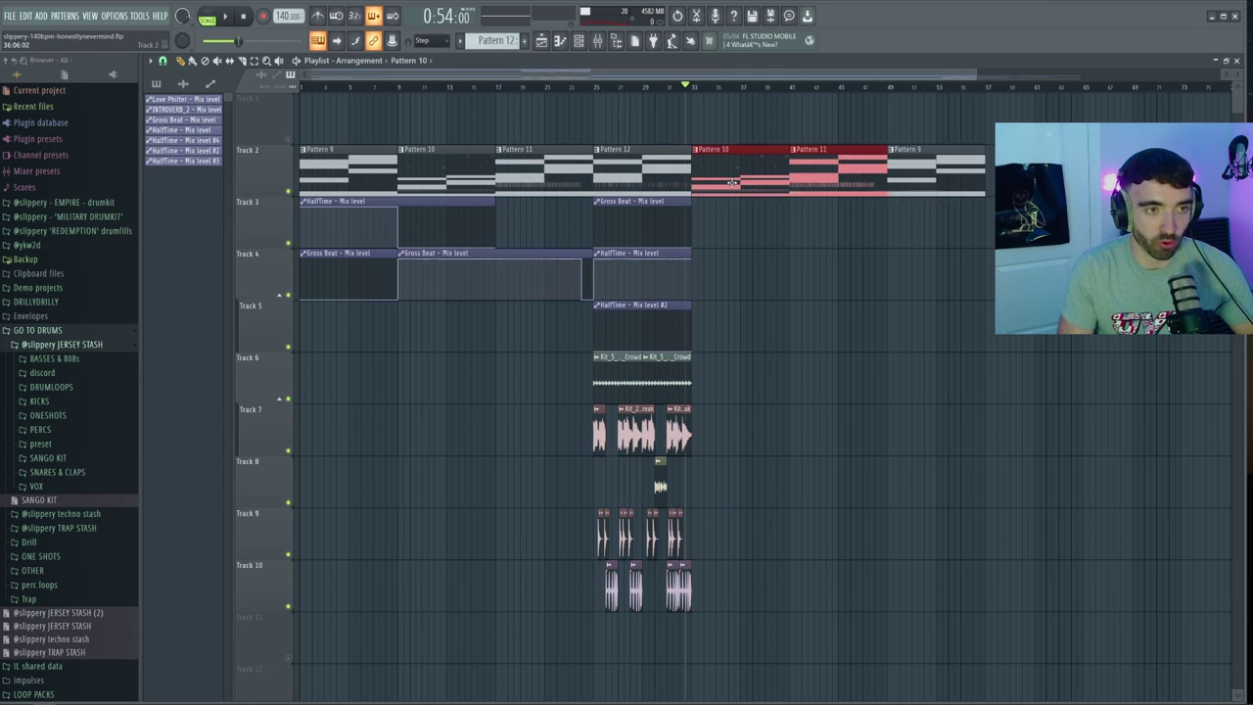
pyautogui.hotkey('ctrl', 'd')
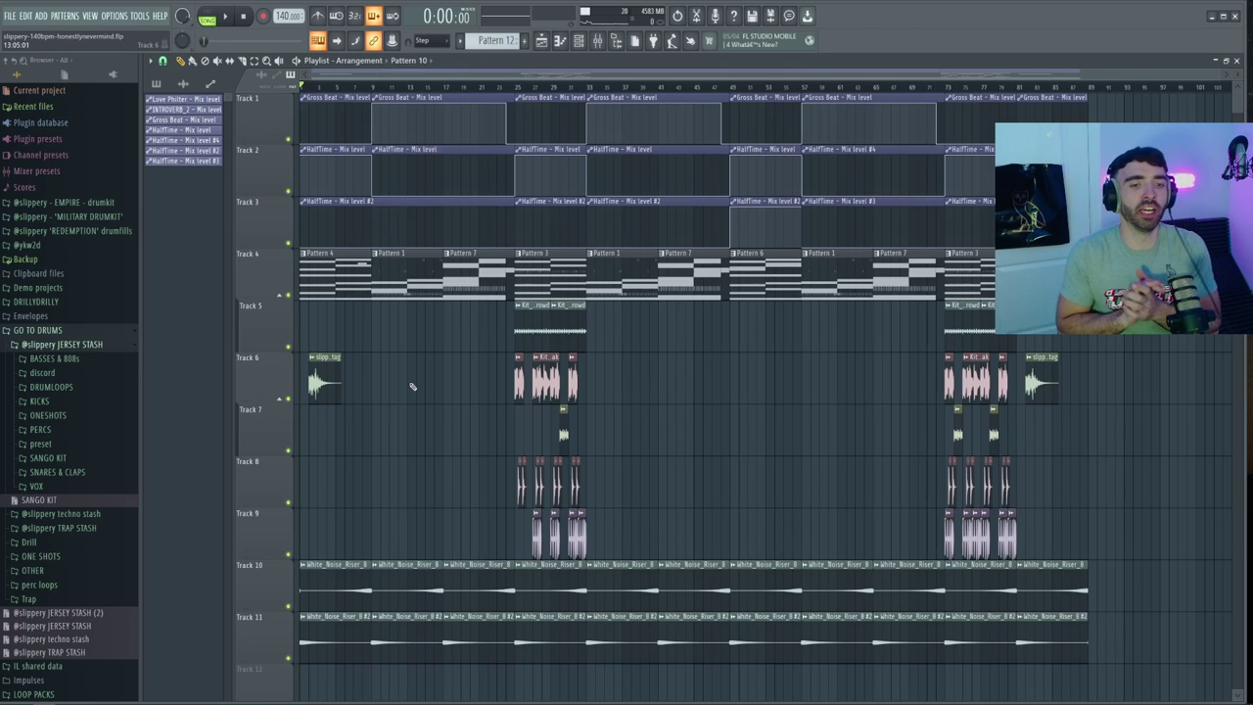
# Step: Solo the White_Noise_Riser clips on Tracks 10 and 11, play them from the start and around bar 5, and unmute the other tracks
pyautogui.scroll(-2, 789, 532)
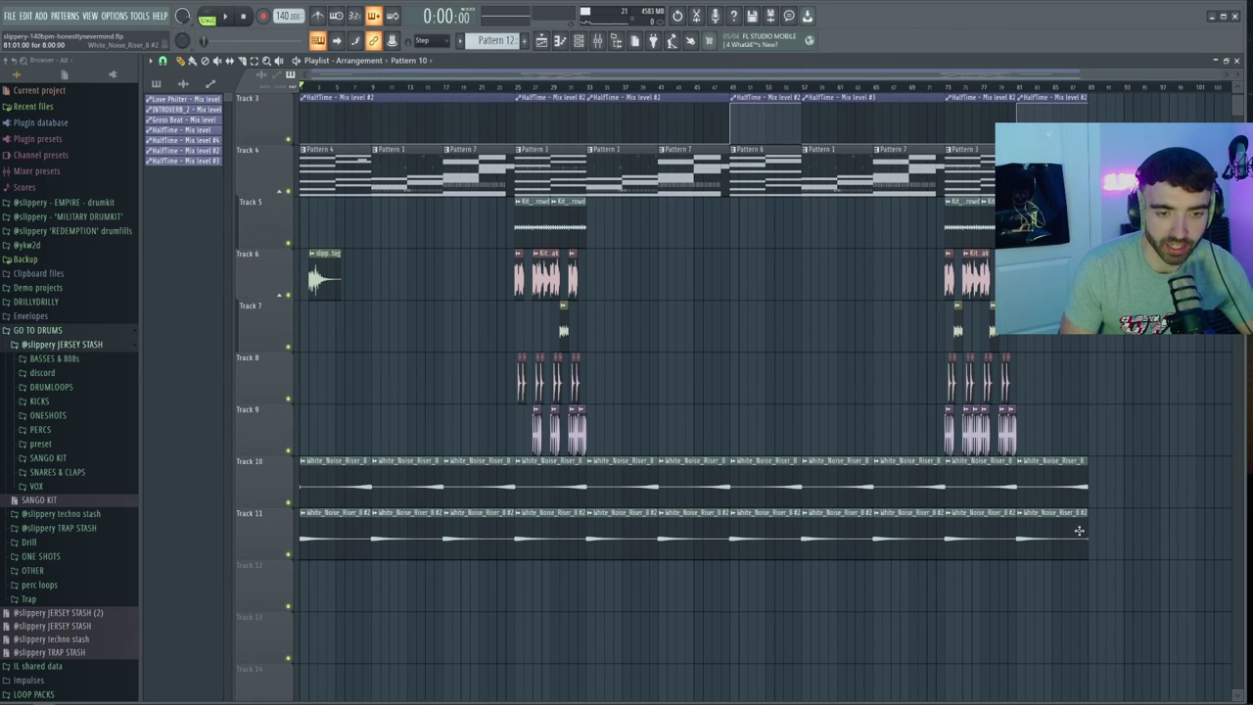
pyautogui.moveTo(1078, 530); pyautogui.dragTo(333, 456)
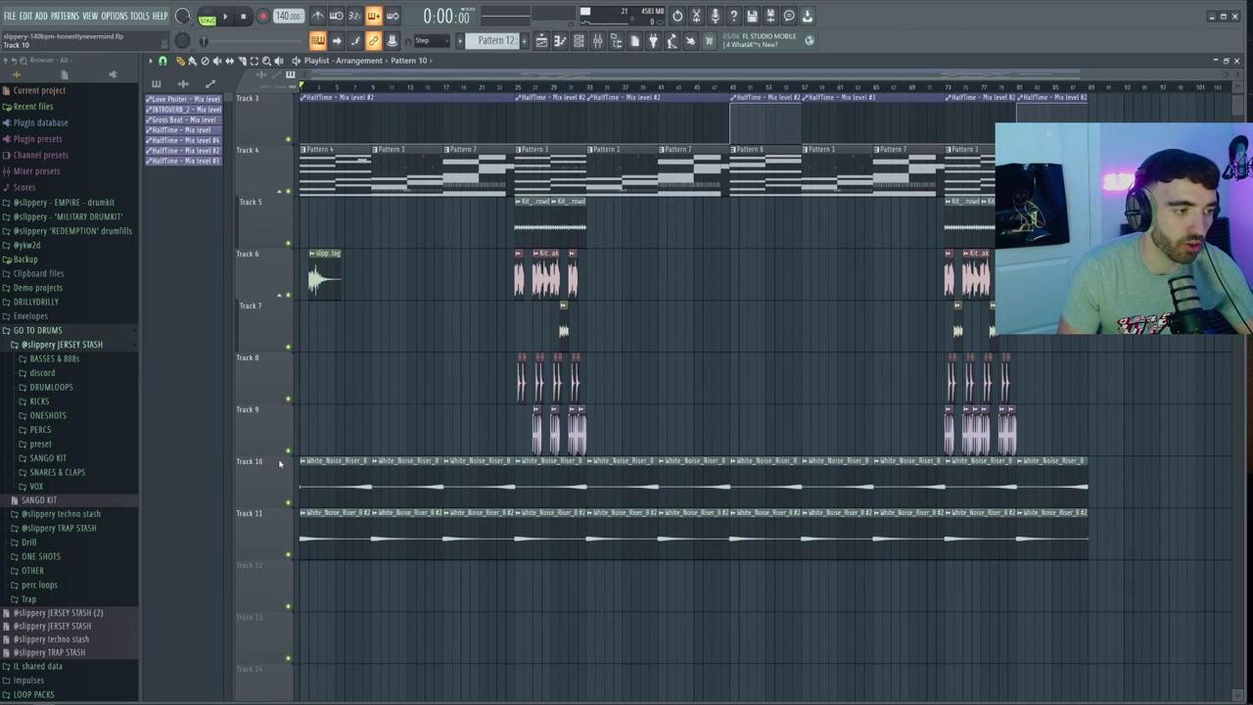
pyautogui.rightClick(291, 503)
pyautogui.click(289, 554)
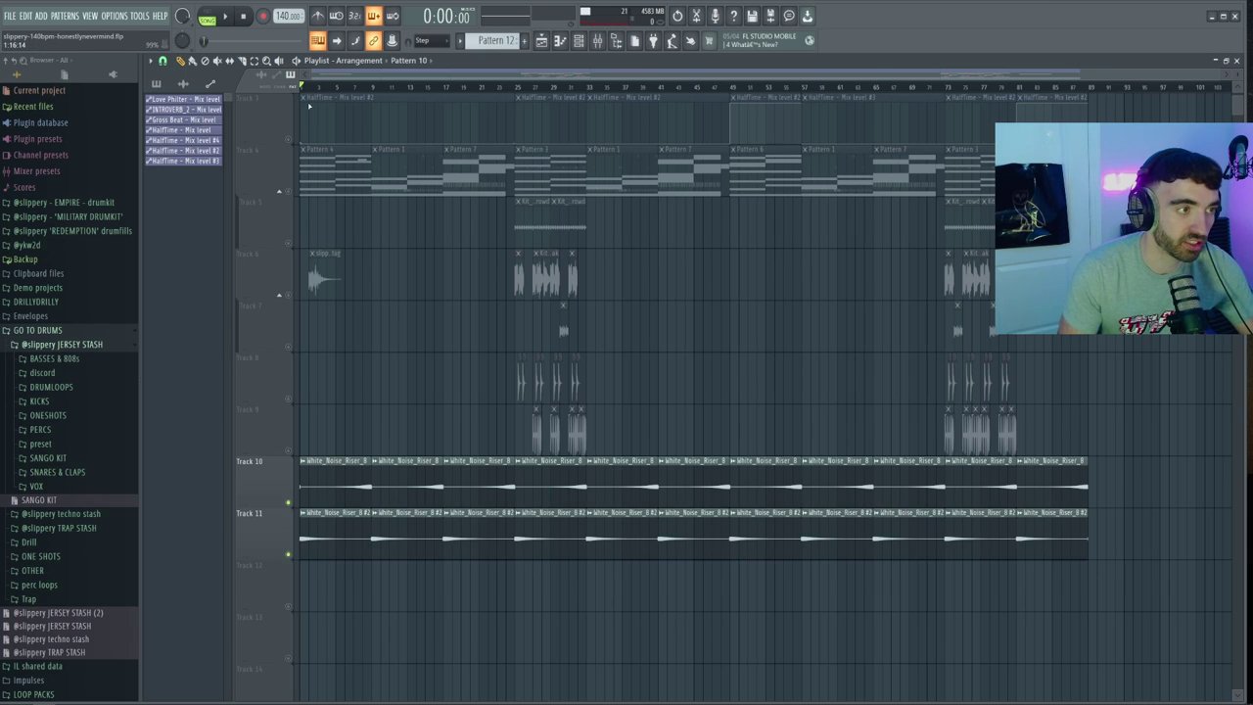
pyautogui.scroll(2, 307, 124)
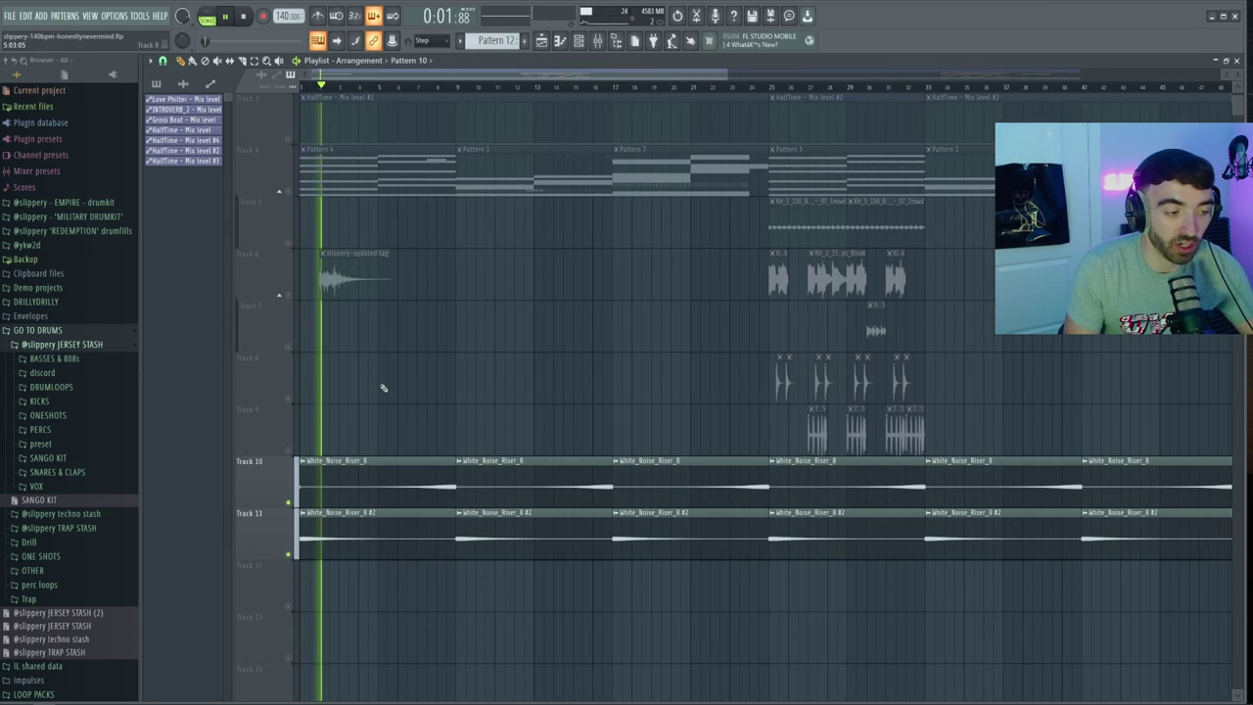
pyautogui.click(383, 89)
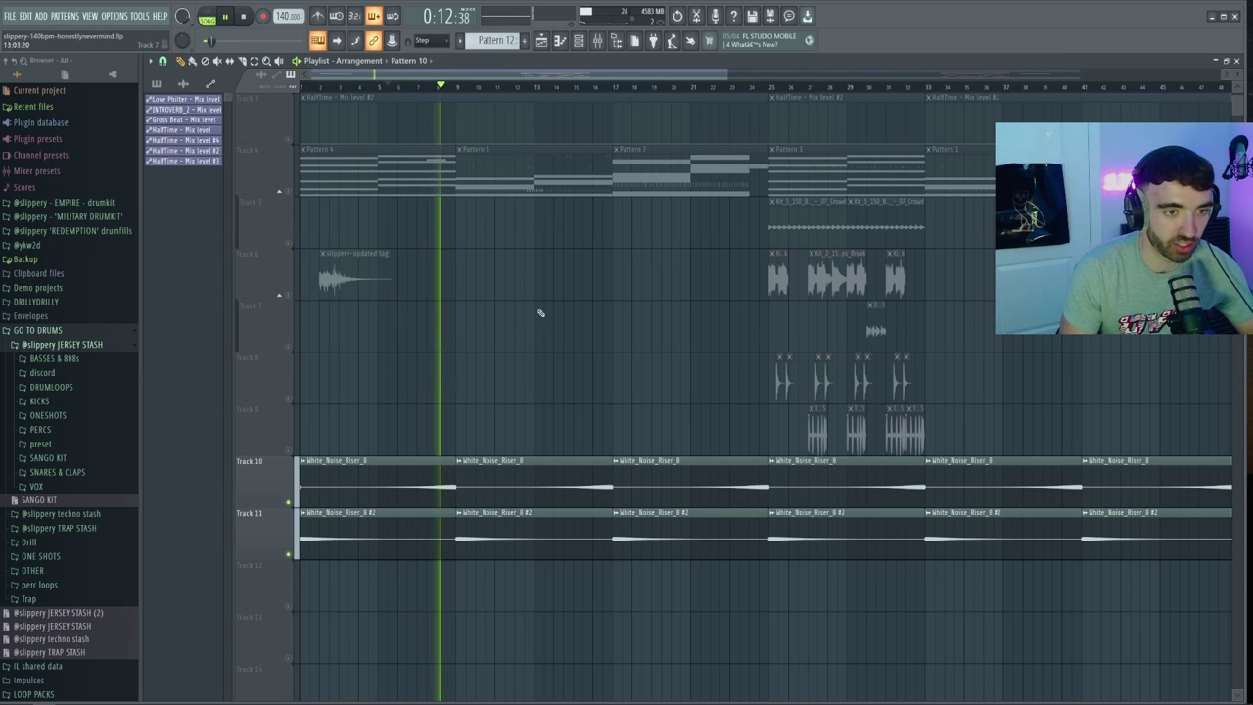
pyautogui.scroll(2, 642, 330)
pyautogui.scroll(-3, 642, 330)
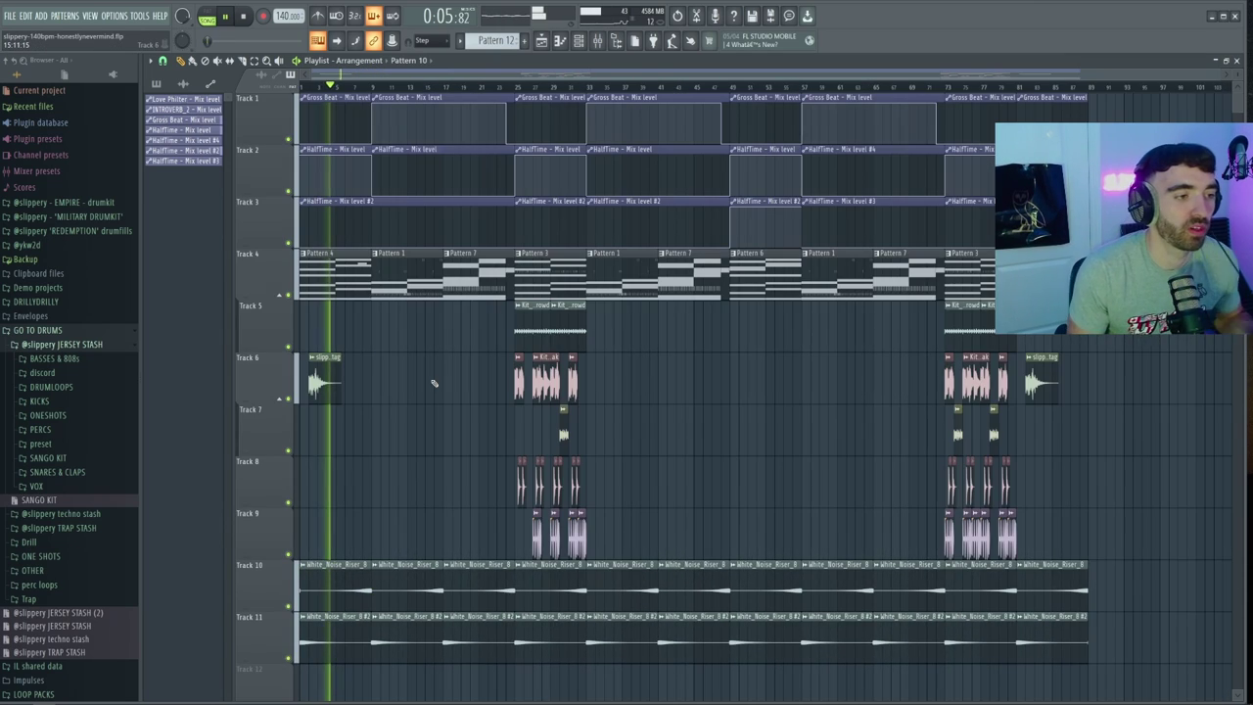
# Step: Listen to the full arrangement from the intro through the Pattern 1 section up to bar 17
pyautogui.scroll(3, 311, 316)
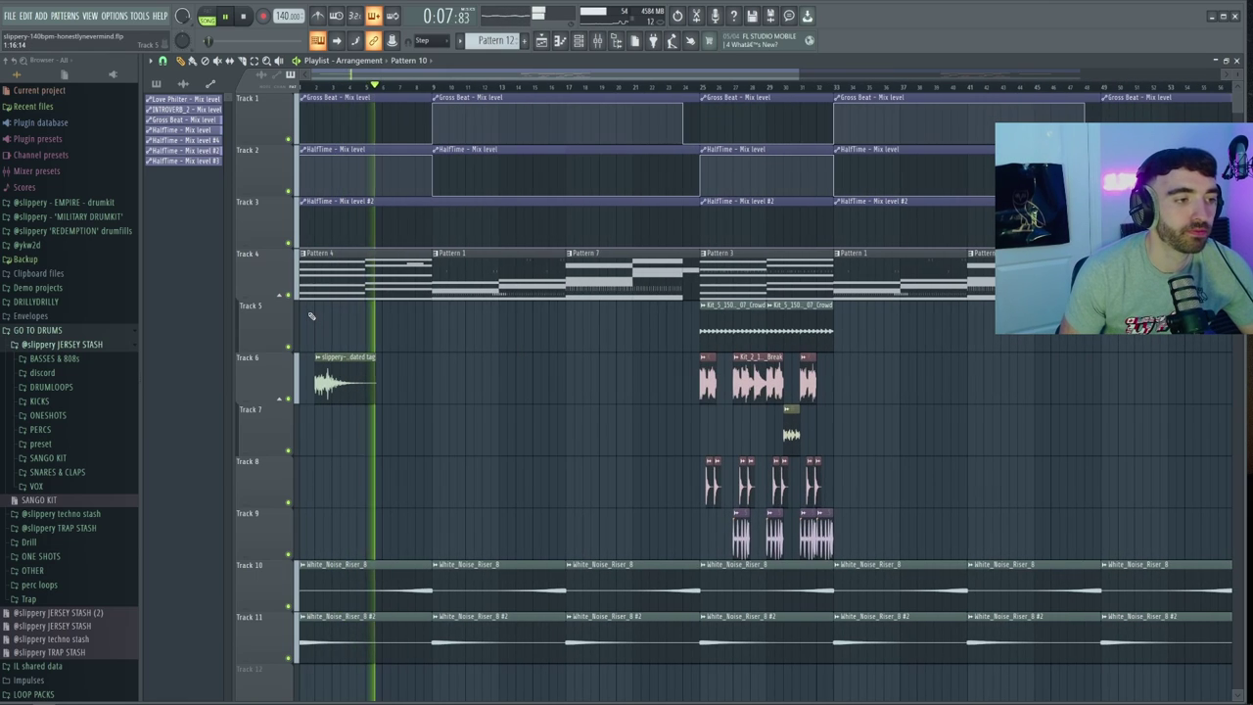
pyautogui.scroll(1, 312, 316)
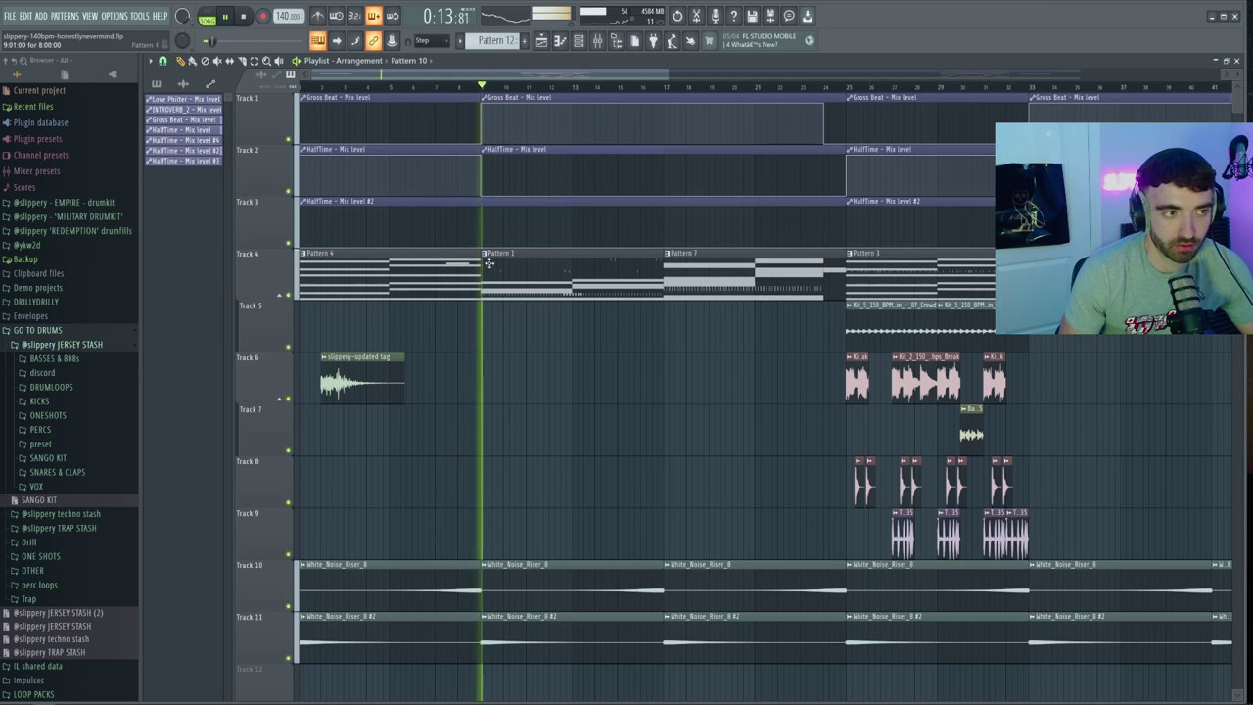
pyautogui.scroll(-1, 584, 346)
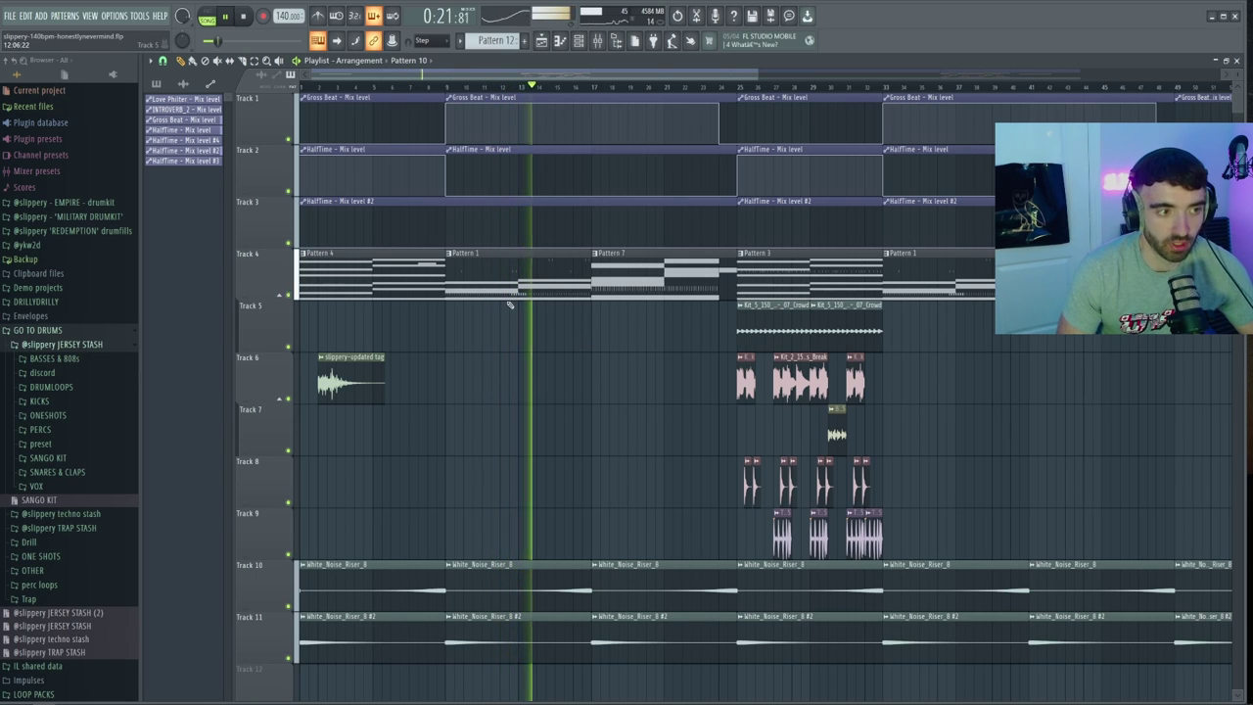
pyautogui.scroll(1, 548, 311)
pyautogui.scroll(-1, 549, 311)
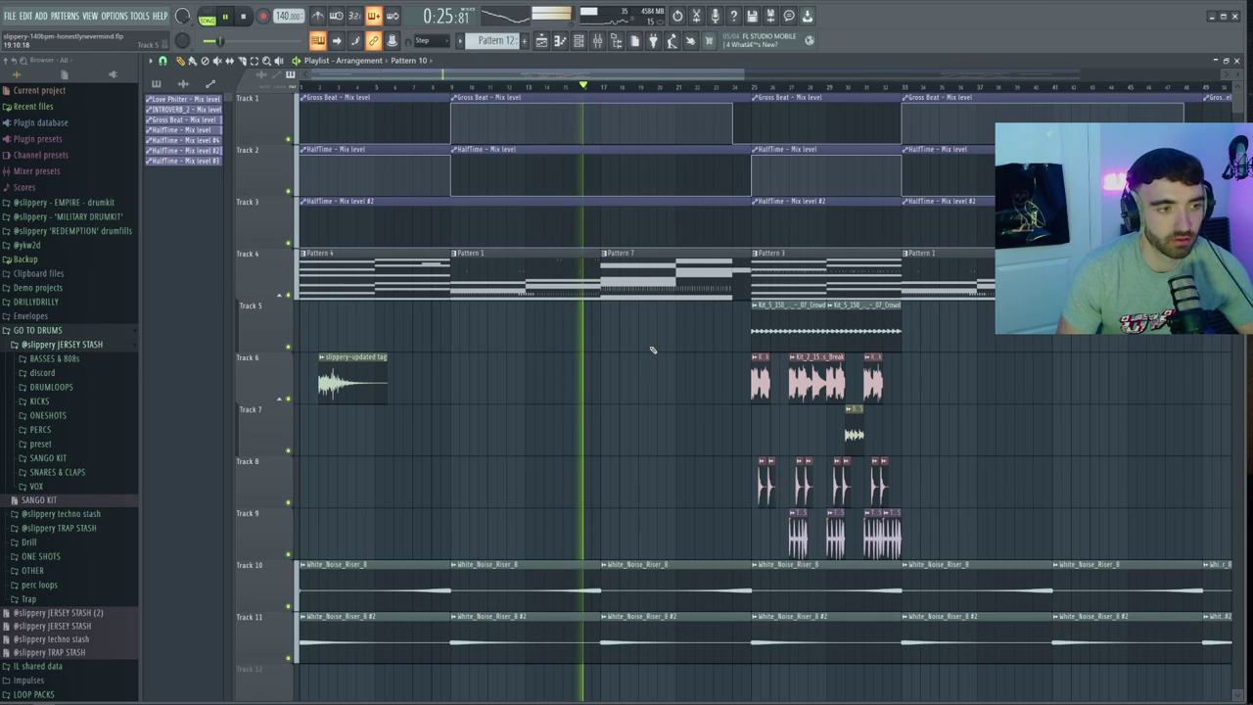
pyautogui.scroll(-2, 652, 349)
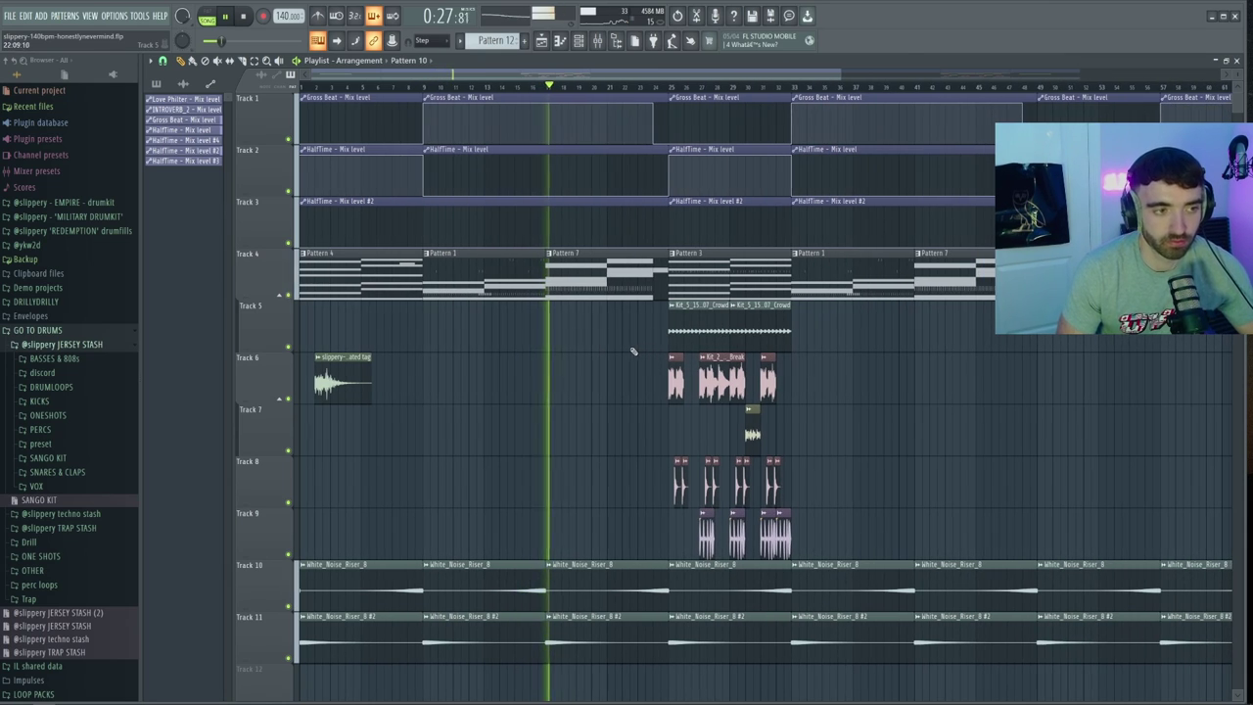
# Step: Pause at the Pattern 7 clip on Track 4, resume playback just before bar 17 and listen on through the Pattern 3 section from bar 25
pyautogui.press('space')
pyautogui.scroll(3, 520, 154)
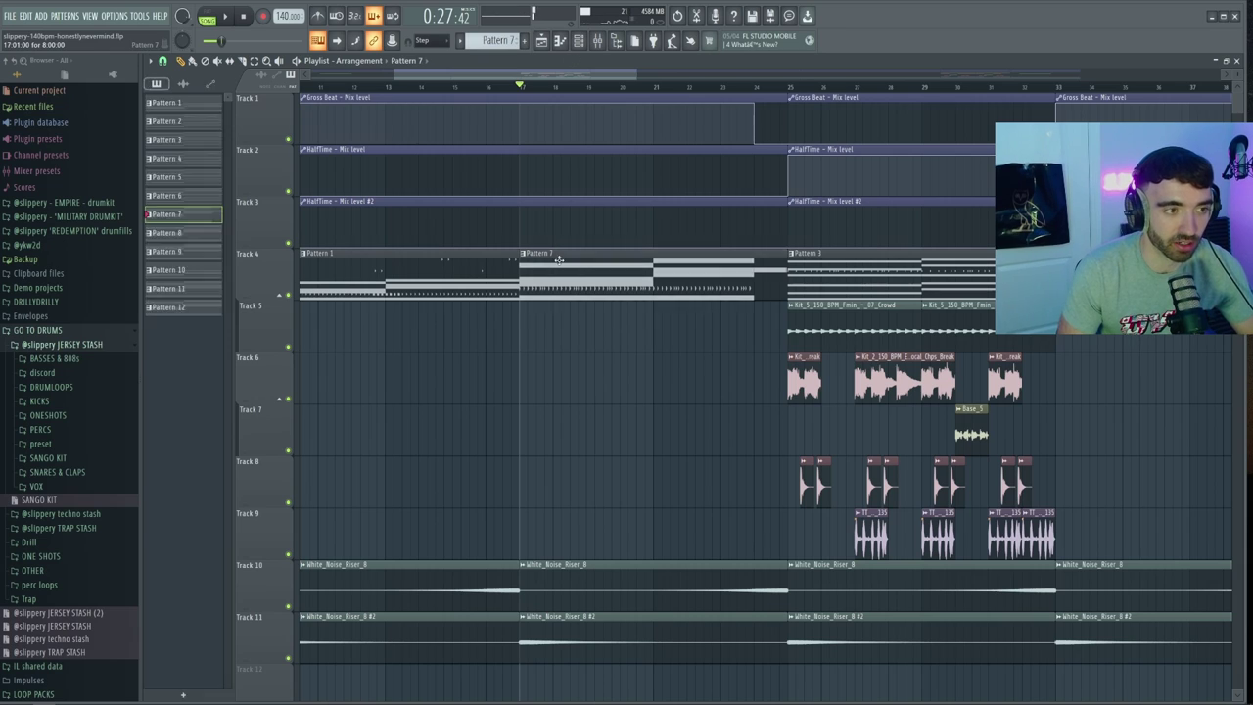
pyautogui.press('space')
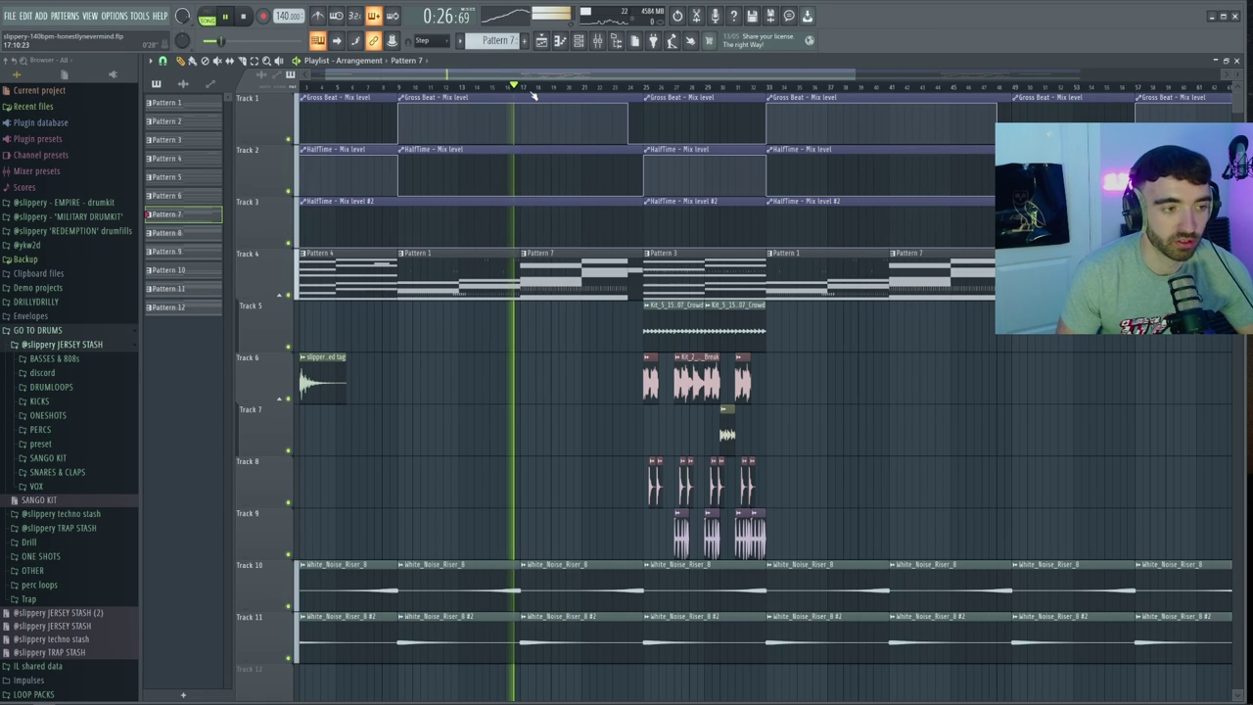
pyautogui.scroll(-2, 552, 447)
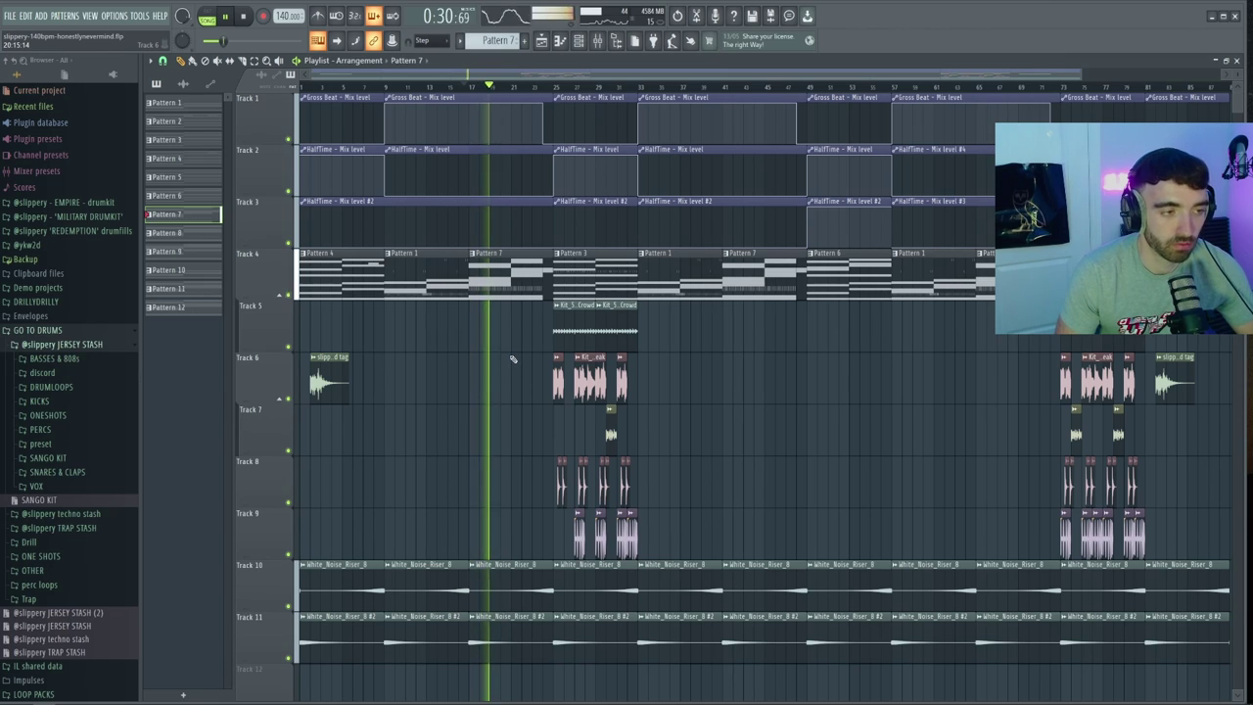
pyautogui.scroll(2, 516, 364)
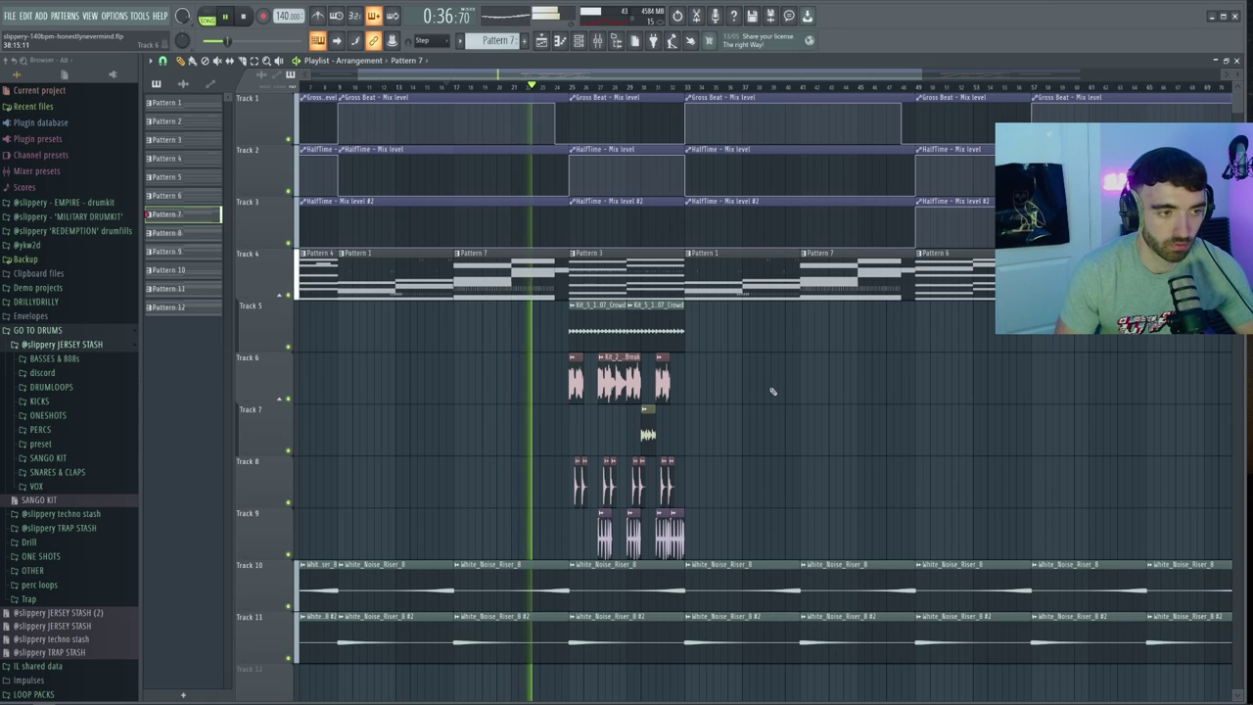
pyautogui.scroll(-2, 764, 385)
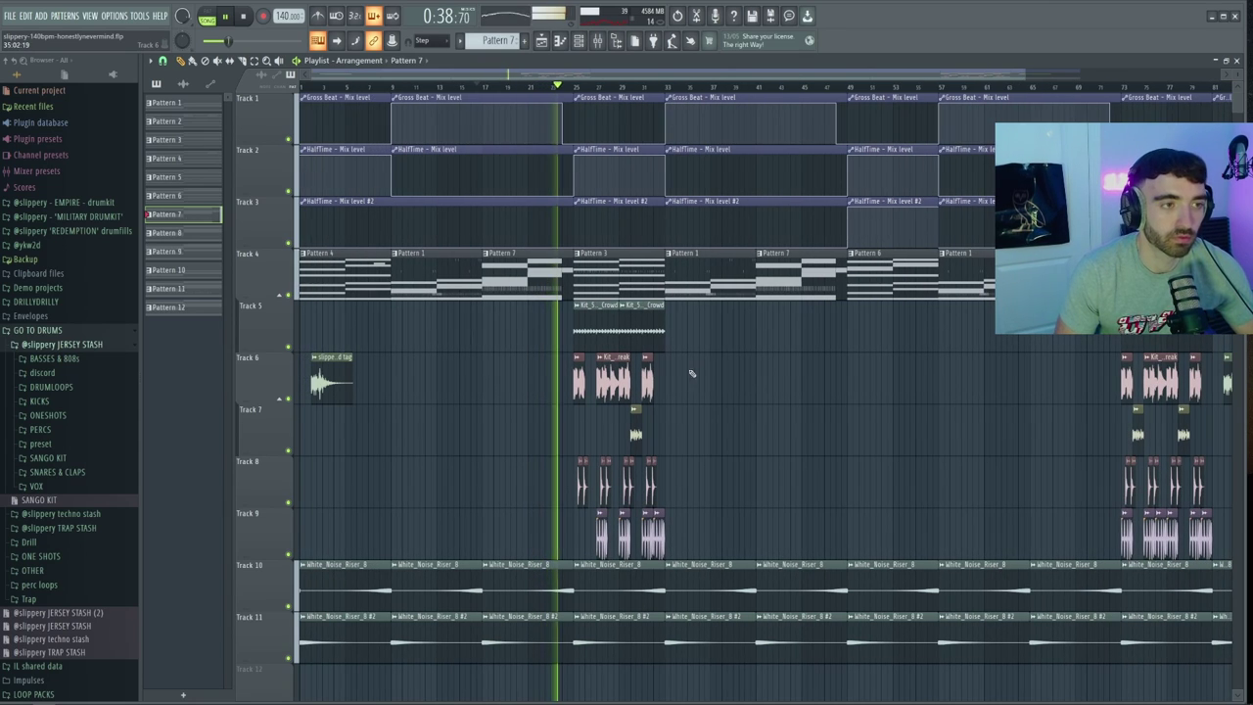
pyautogui.scroll(1, 677, 368)
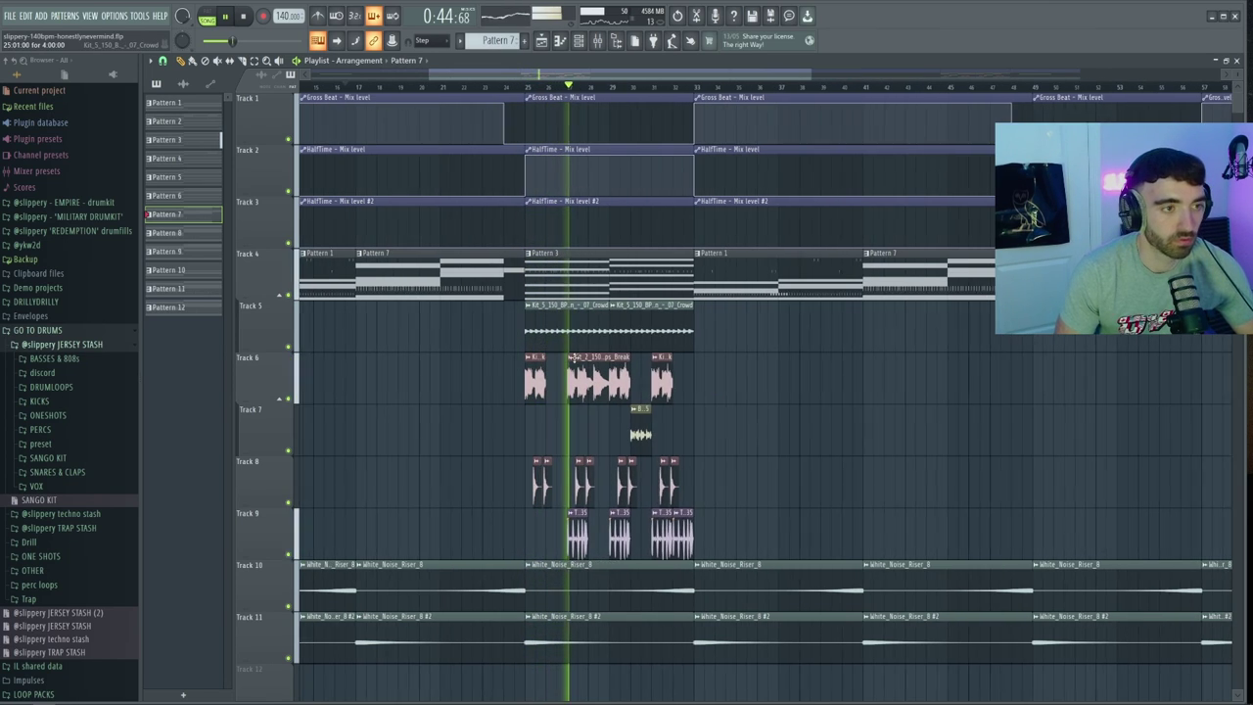
pyautogui.hscroll(-1, 753, 389)
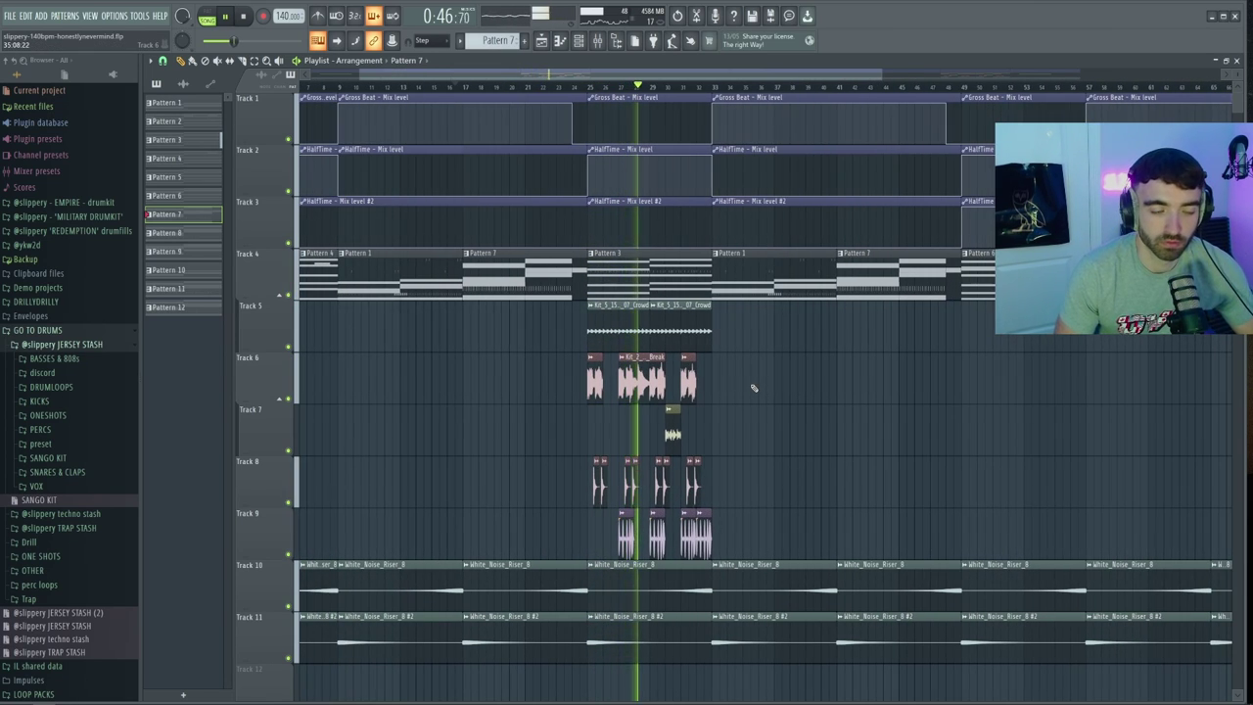
pyautogui.scroll(-1, 774, 394)
pyautogui.scroll(-1, 790, 401)
pyautogui.scroll(1, 780, 399)
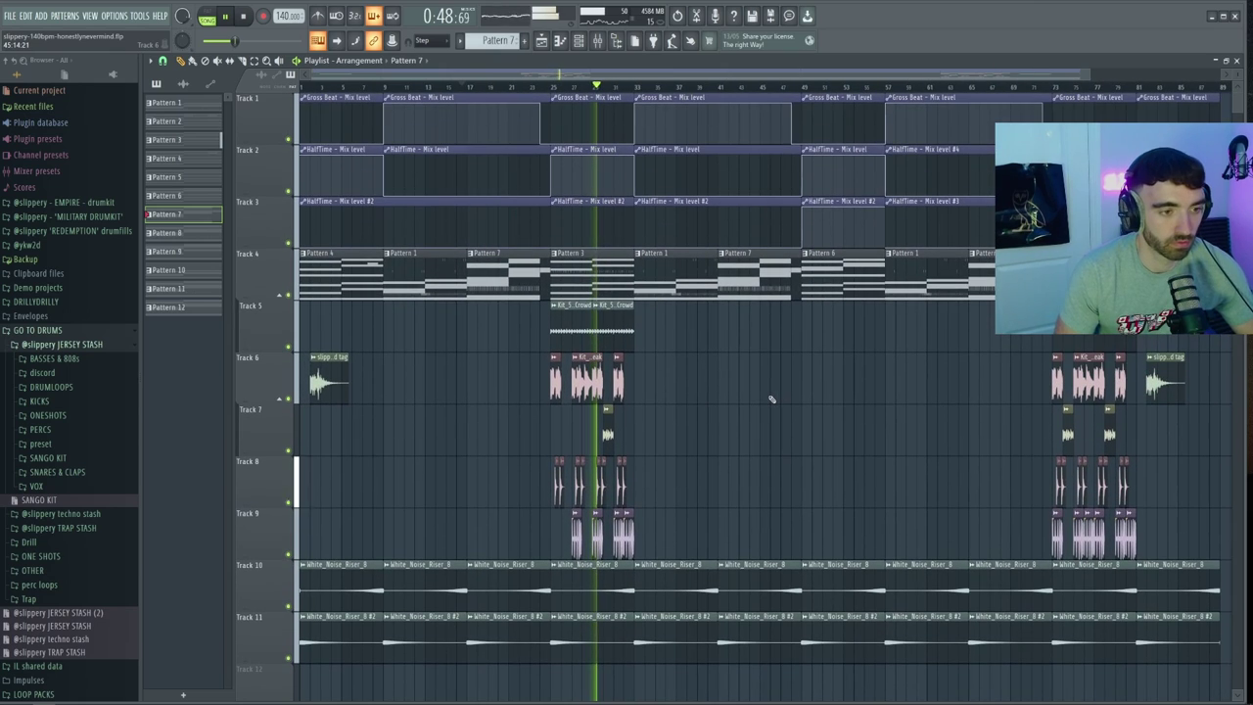
# Step: Listen to the rest of the Pattern 3 section with the vocal chops and drums into Pattern 1 at bar 33, and pause
pyautogui.scroll(-1, 771, 400)
pyautogui.scroll(1, 663, 393)
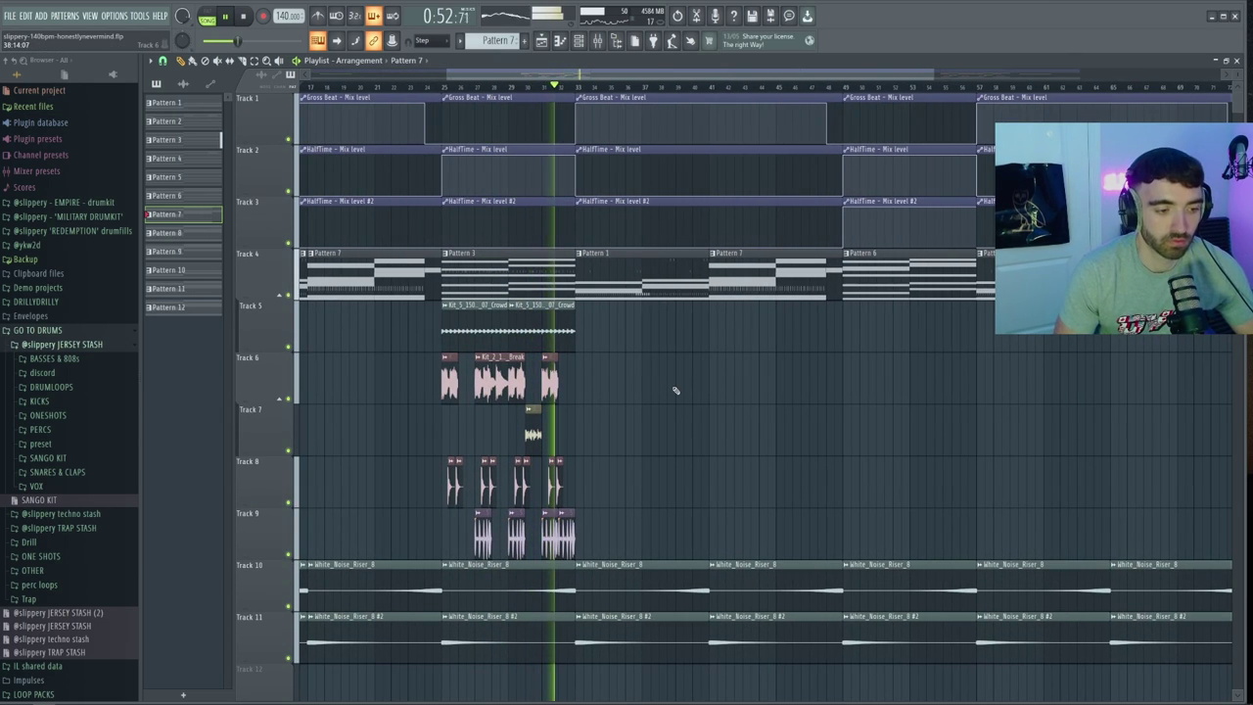
pyautogui.scroll(-1, 733, 372)
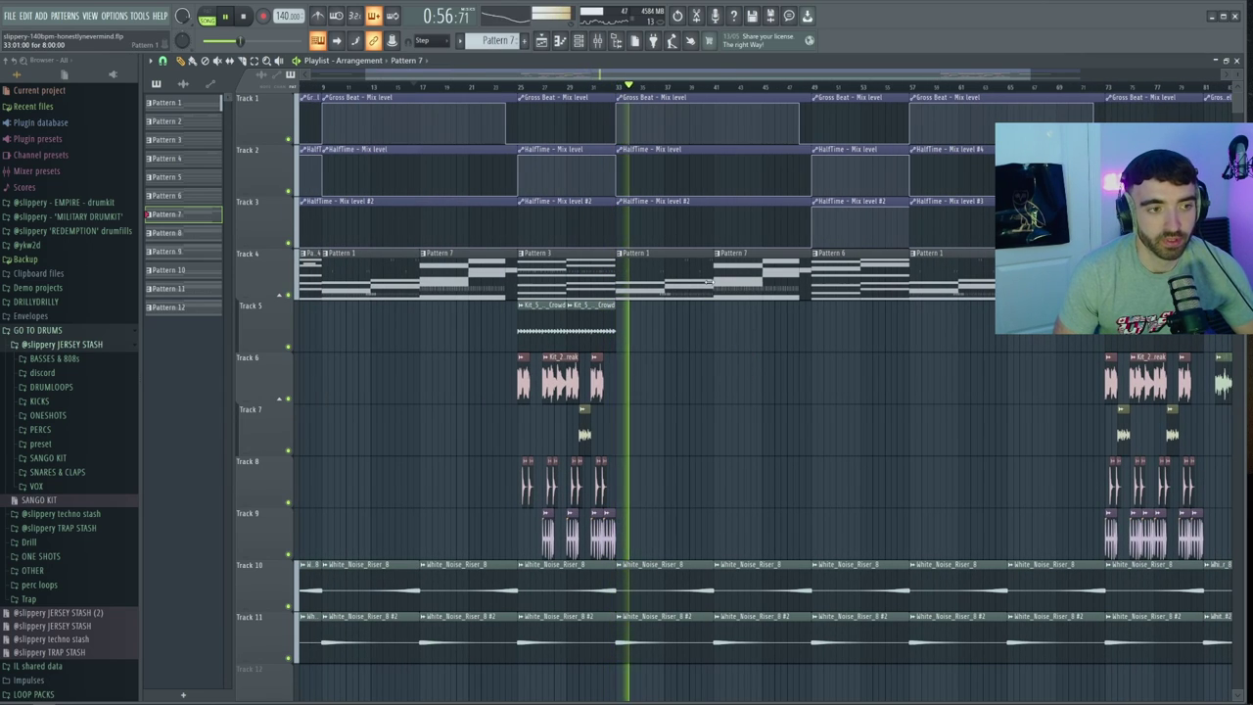
pyautogui.press('space')
# Step: Cue playback around bar 47 and listen to the transition from Pattern 7 into the half-time Pattern 6 section at bar 49
pyautogui.moveTo(683, 331); pyautogui.dragTo(672, 285)
pyautogui.moveTo(755, 305); pyautogui.dragTo(738, 280)
pyautogui.keyDown('ctrl'); pyautogui.click(727, 363); pyautogui.keyUp('ctrl')
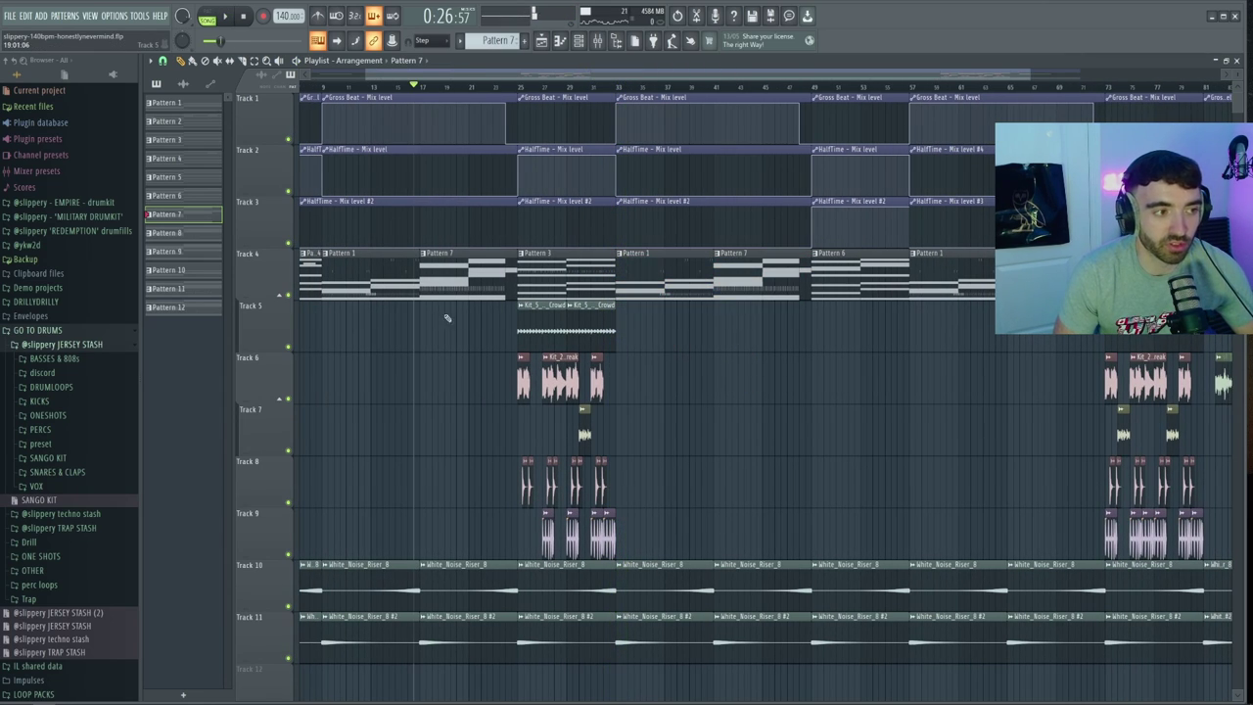
pyautogui.moveTo(447, 316); pyautogui.dragTo(371, 281)
pyautogui.keyDown('ctrl'); pyautogui.click(744, 398); pyautogui.keyUp('ctrl')
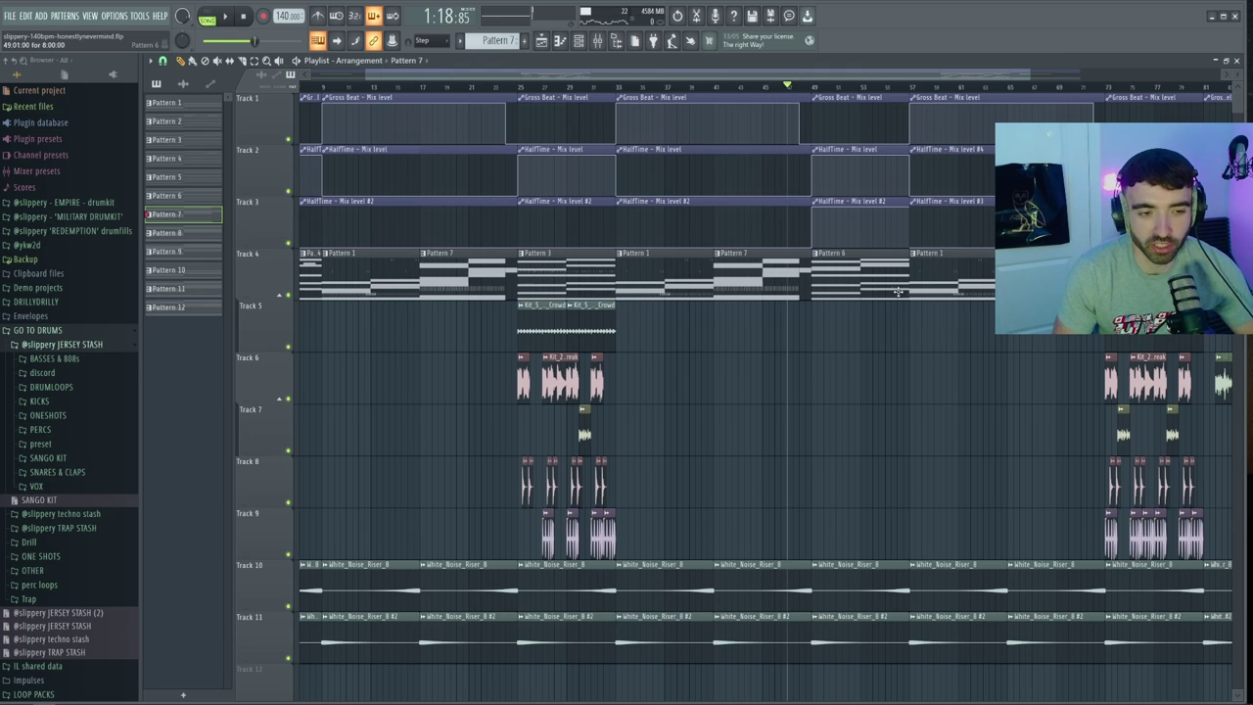
pyautogui.press('space')
pyautogui.scroll(-1, 926, 357)
pyautogui.scroll(1, 903, 390)
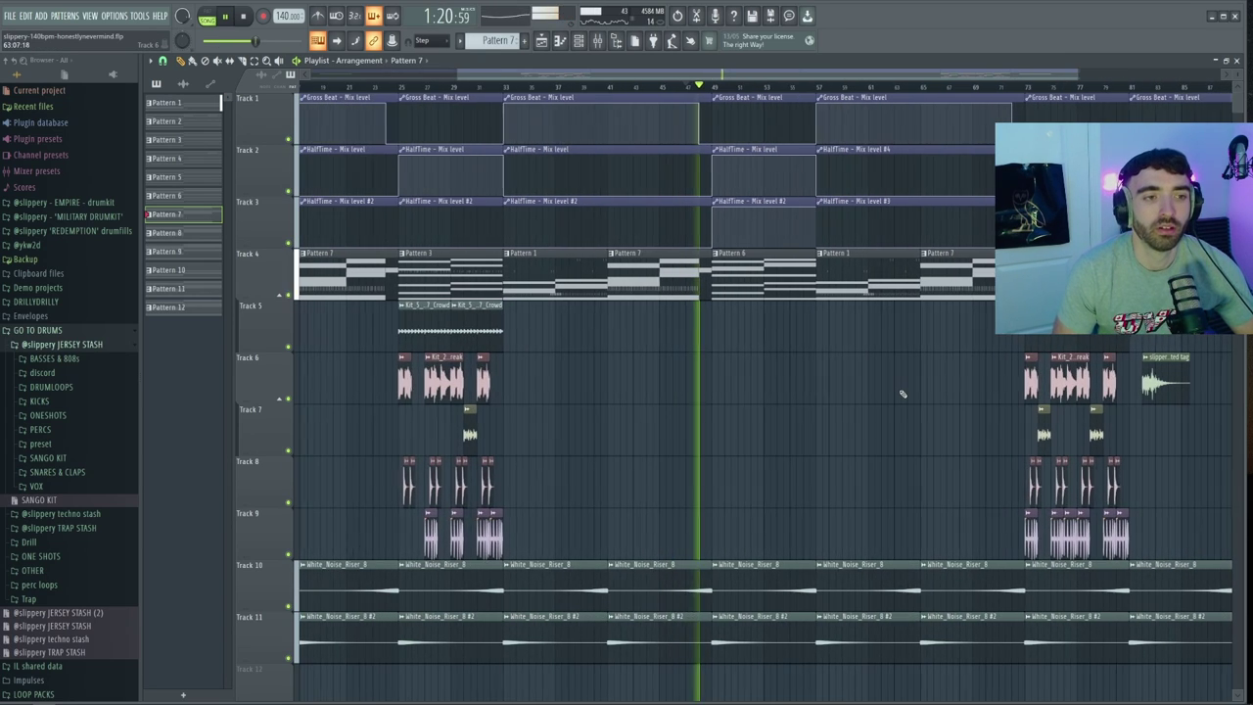
pyautogui.scroll(-1, 902, 393)
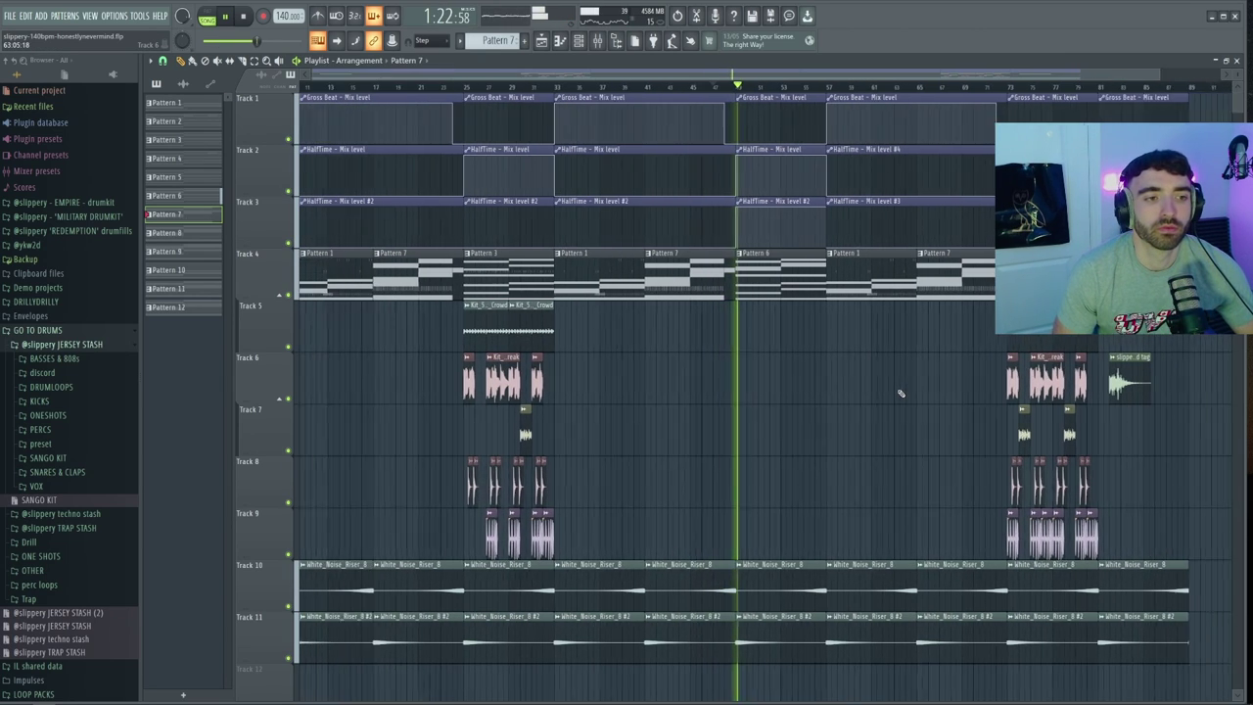
pyautogui.scroll(-1, 901, 393)
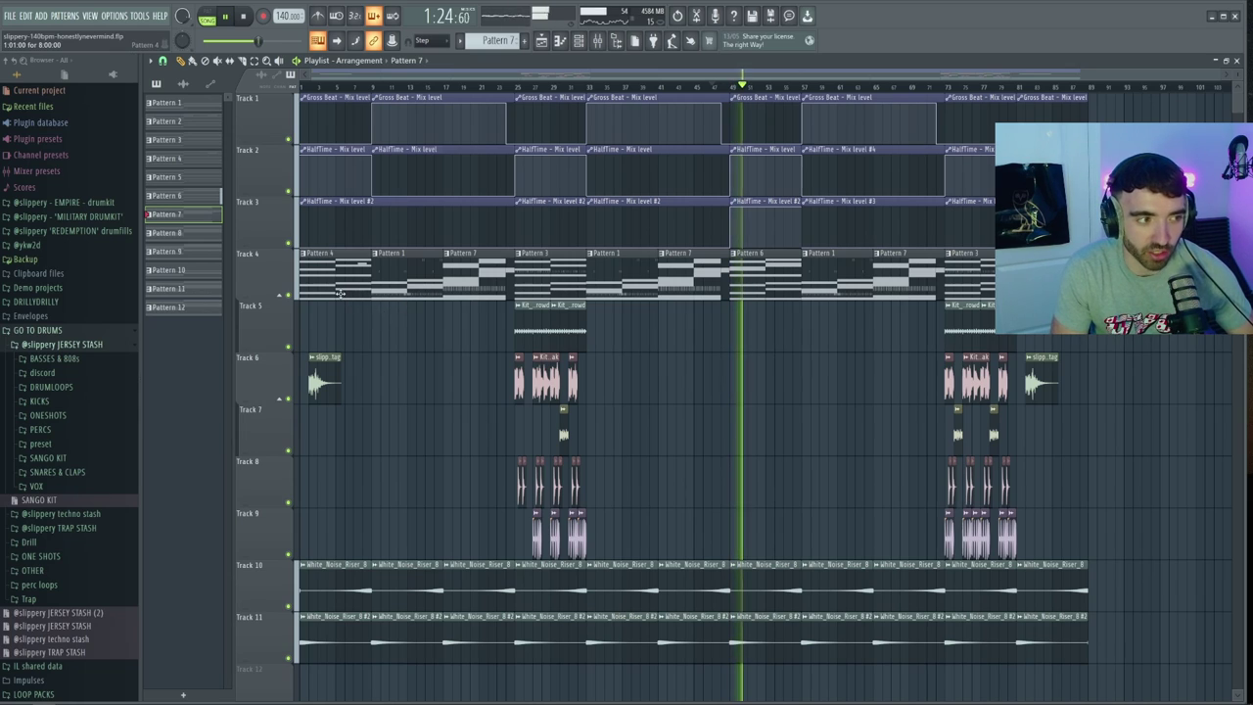
pyautogui.moveTo(341, 299); pyautogui.dragTo(300, 95)
pyautogui.hotkey('ctrl', 'd')
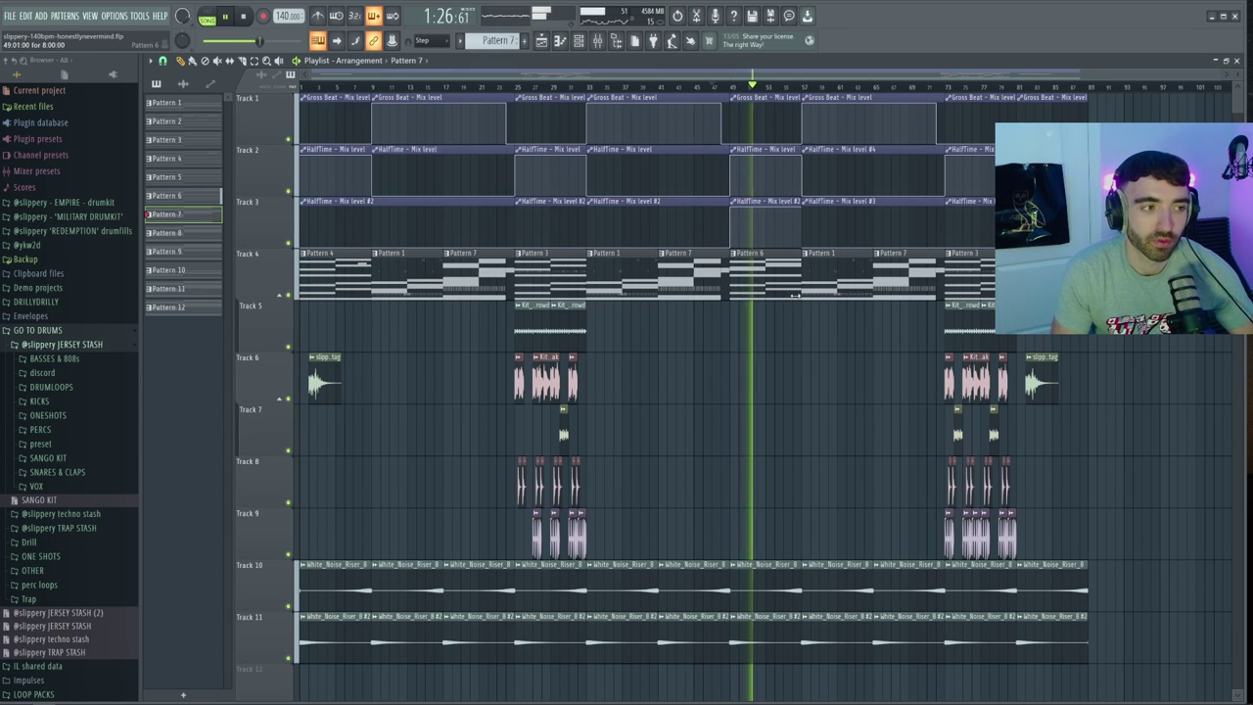